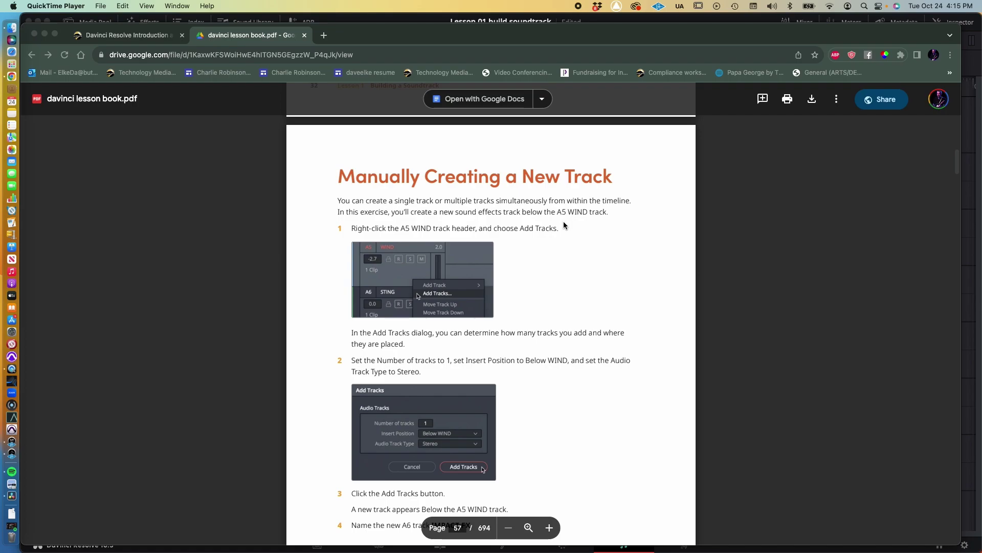
Step: Switch to DaVinci Resolve and add one stereo audio track below the A5 WIND track, checking the settings against the lesson book
key("super+Tab")
key("super+Tab")
key("super+Tab")
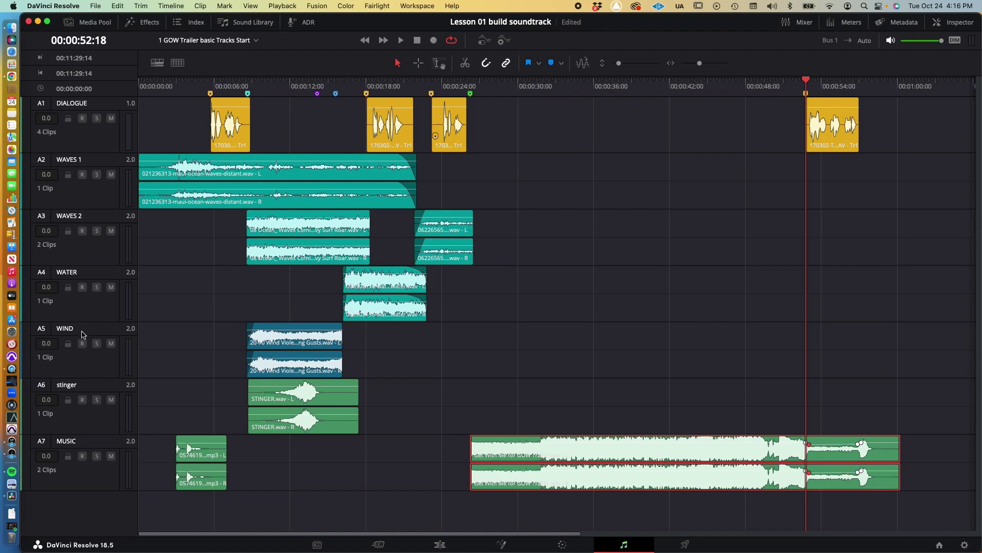
right_click(85, 366)
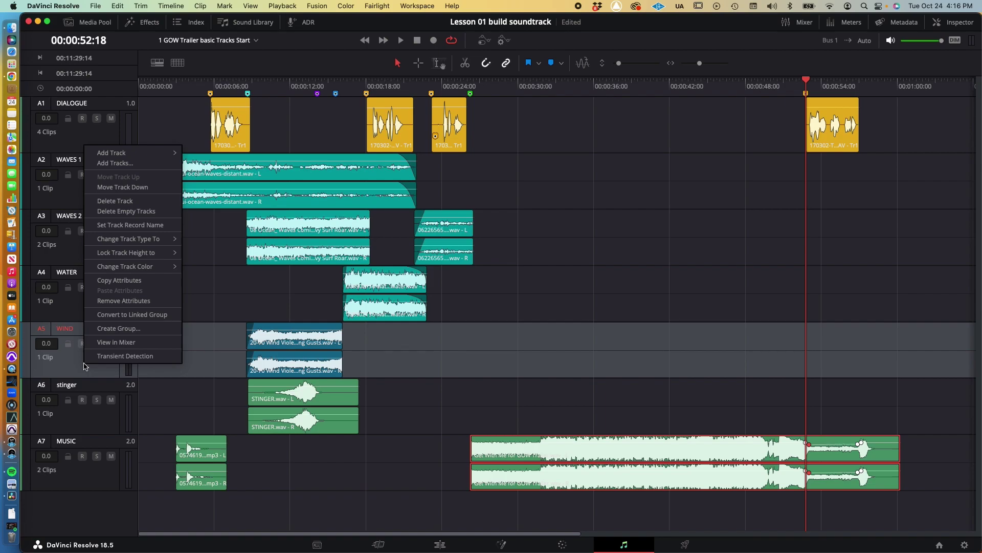
left_click(135, 163)
key("super+Tab")
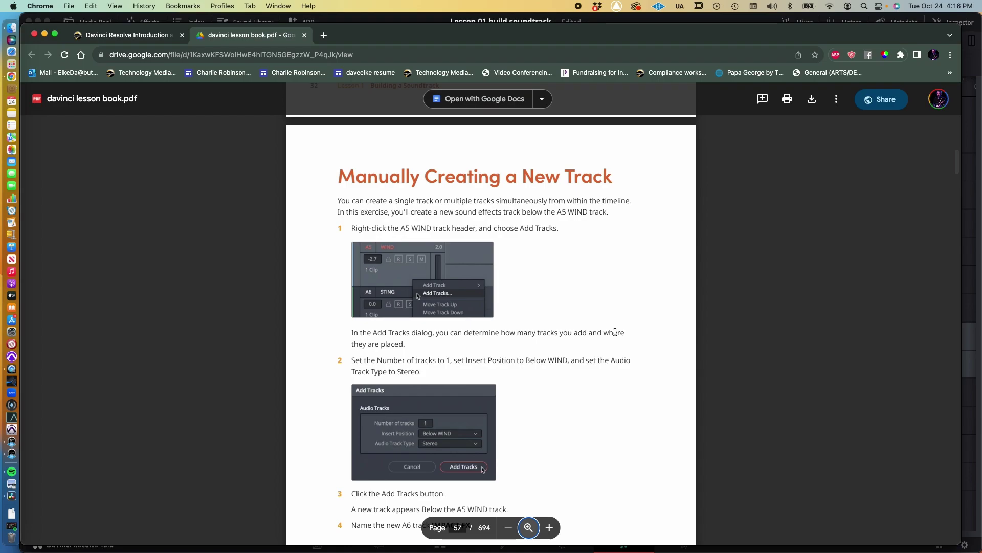
scroll(520, 385, "down", 3)
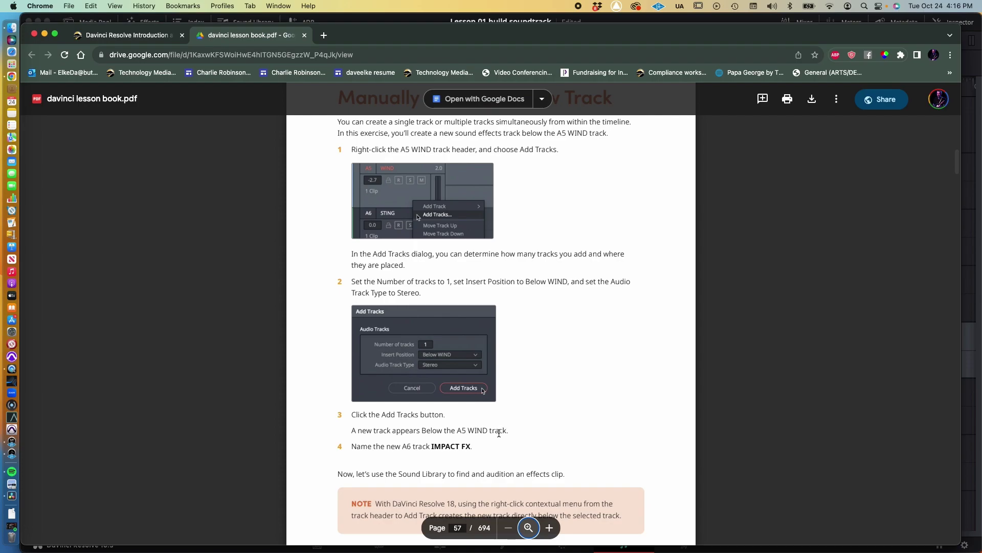
key("super+Tab")
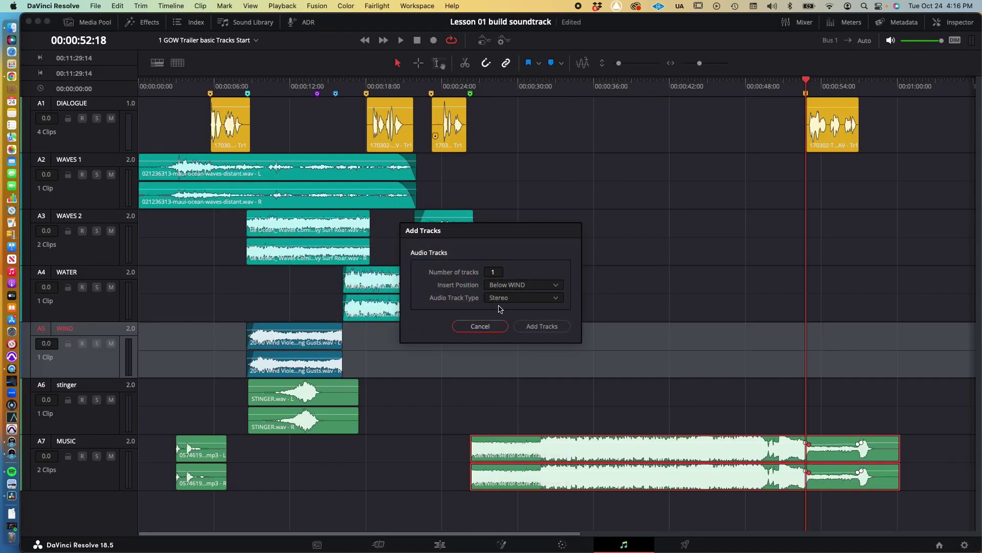
left_click(505, 288)
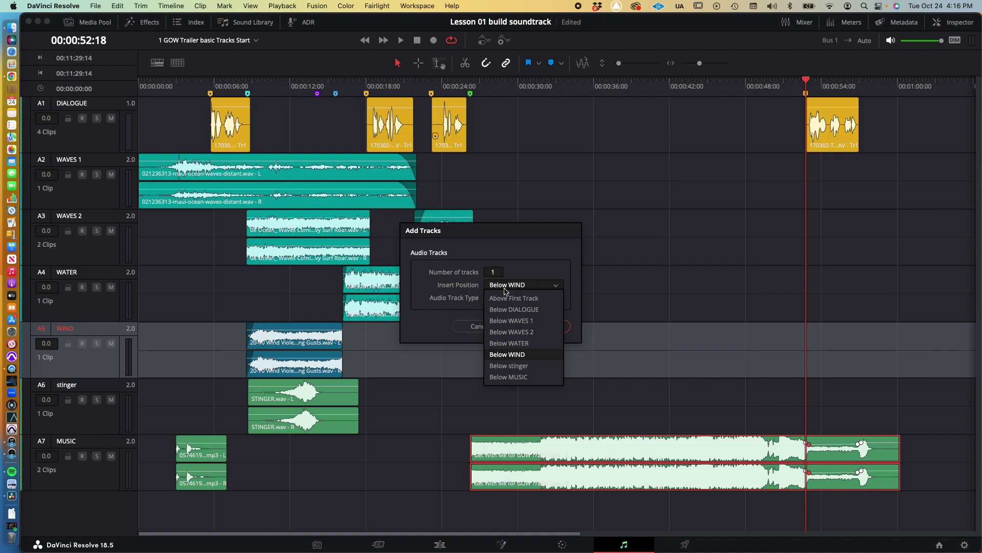
left_click(512, 353)
left_click(500, 298)
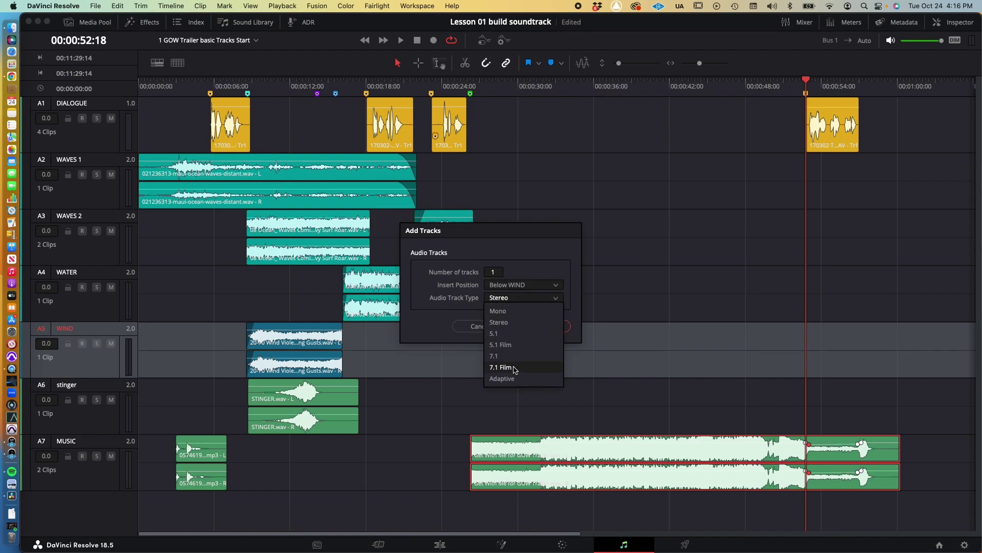
left_click(514, 324)
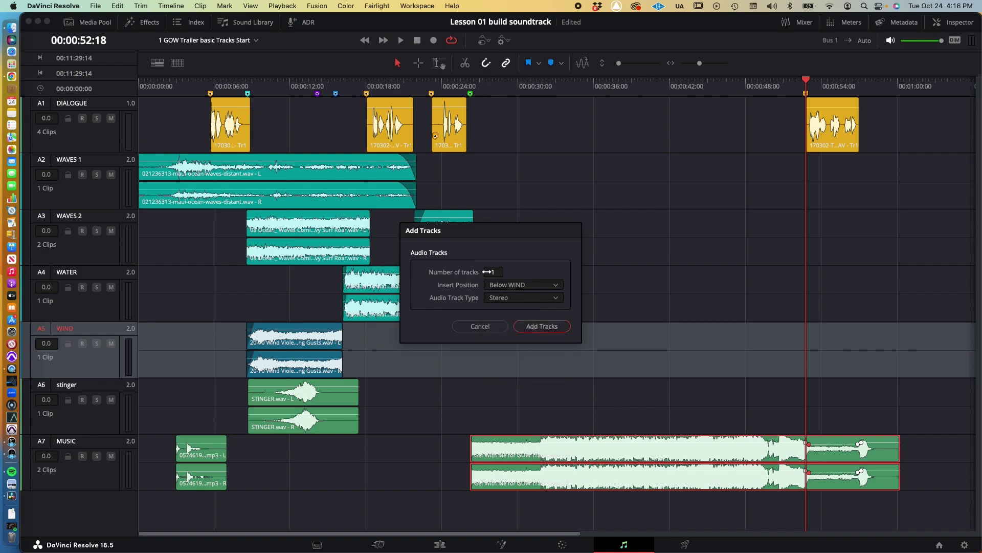
left_click(542, 326)
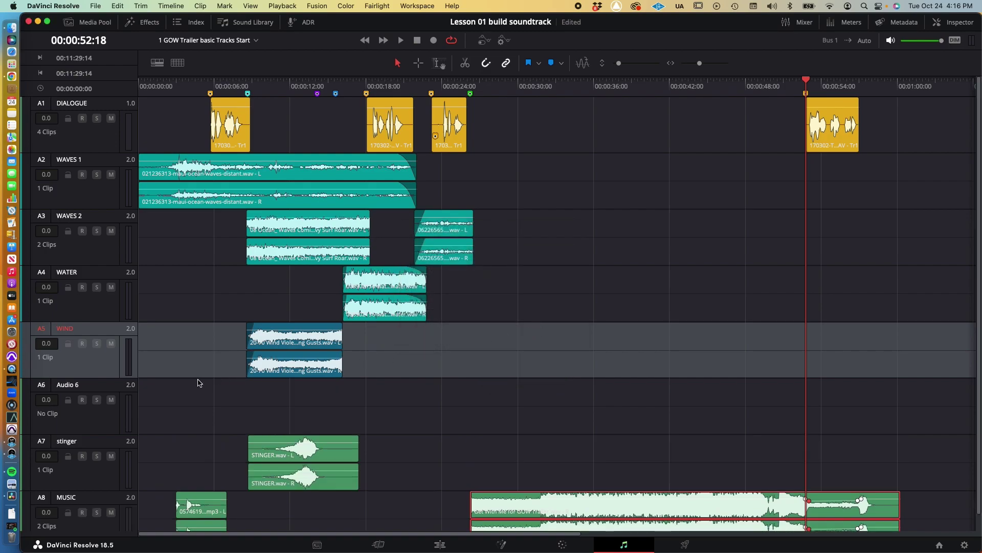
Step: Rename the new A6 track to Impact FX, as instructed in the lesson book
left_click(85, 387)
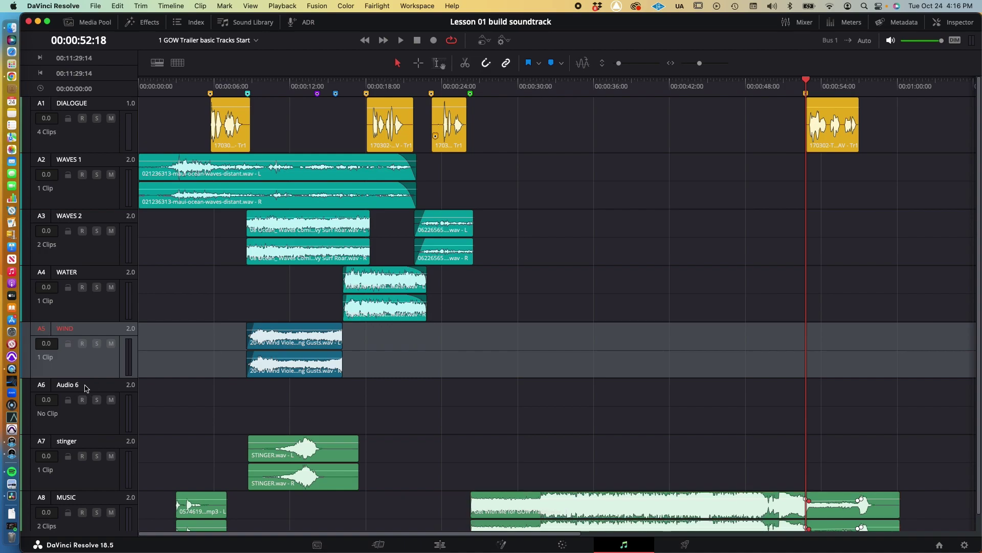
key("super+Tab")
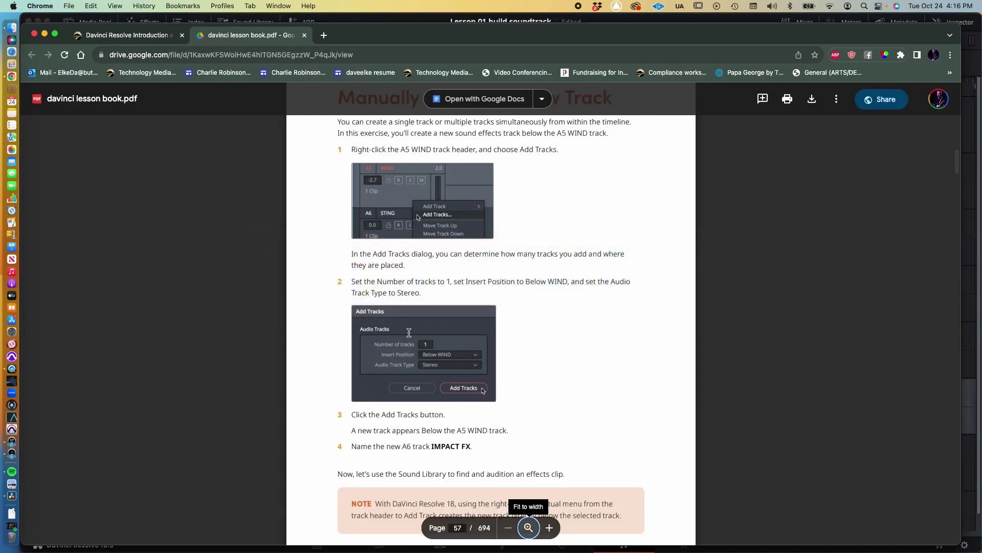
scroll(409, 333, "down", 3)
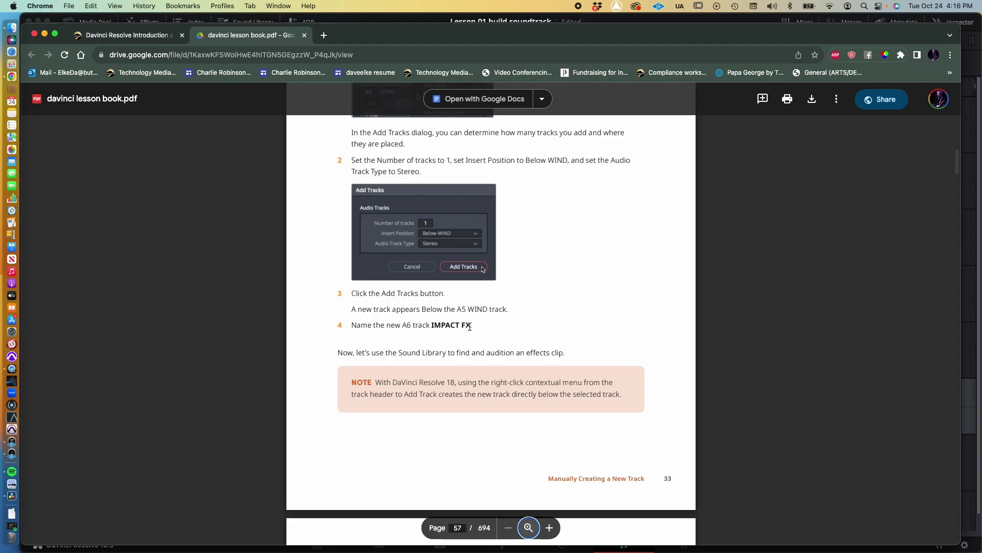
key("super+Tab")
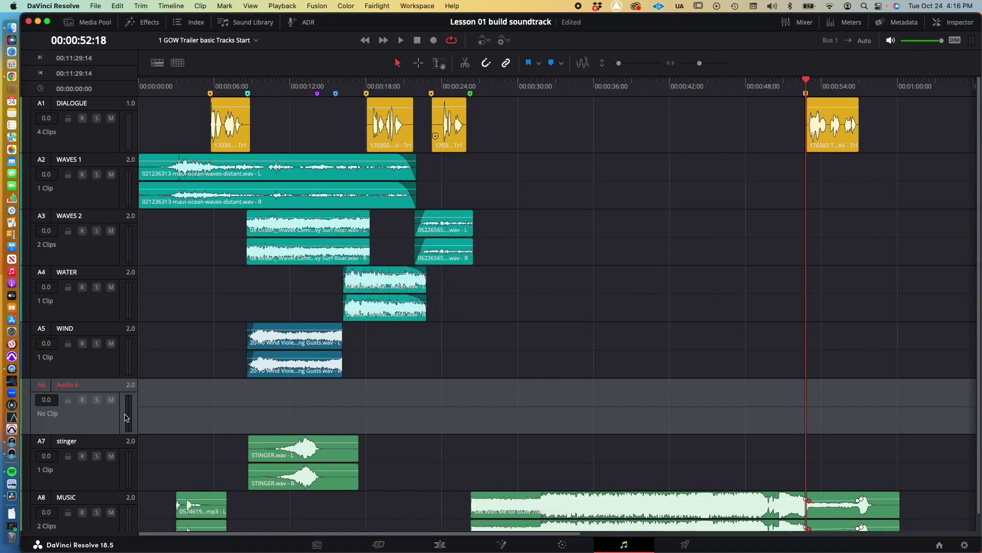
double_click(78, 385)
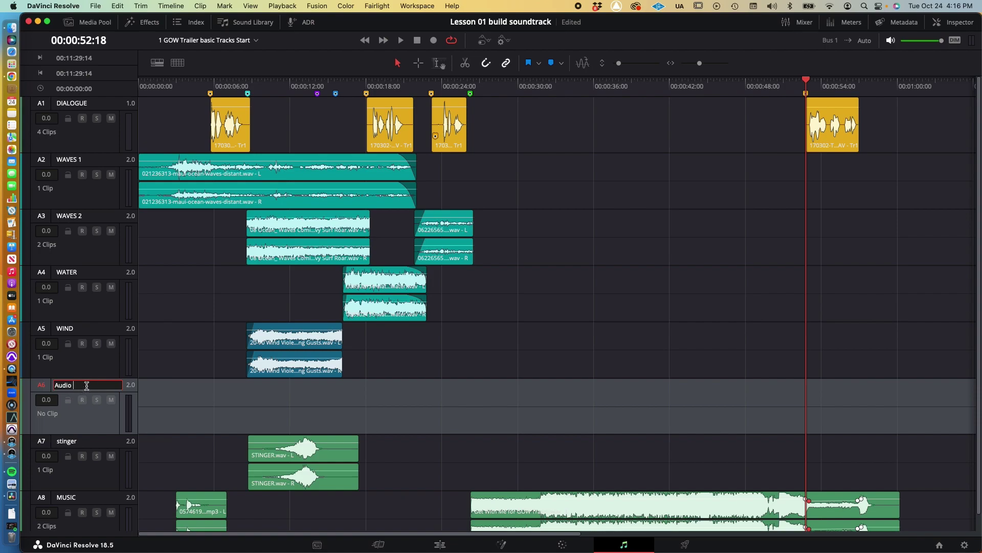
type("Impact /FX")
key("Return")
double_click(86, 388)
key("Delete")
key("Return")
Step: Read the lesson book's section on adding sound effects to the Sound Library, and show the Sound Library in DaVinci Resolve
key("super+Tab")
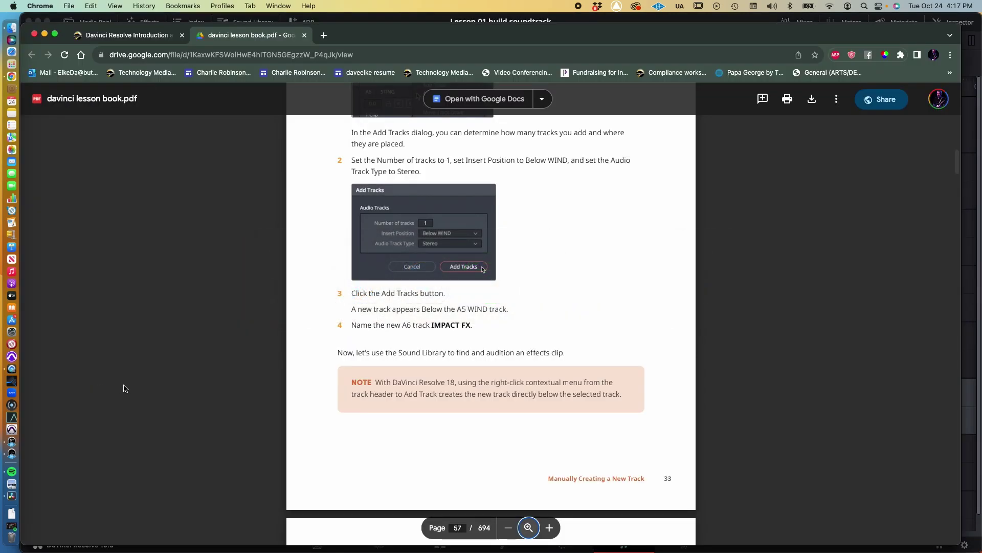
scroll(320, 370, "down", 1)
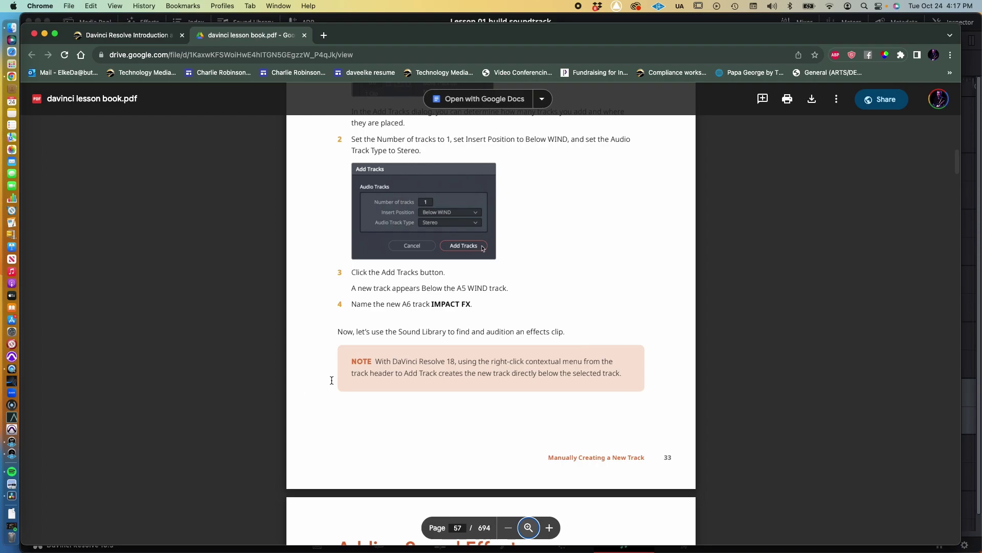
scroll(331, 381, "down", 15)
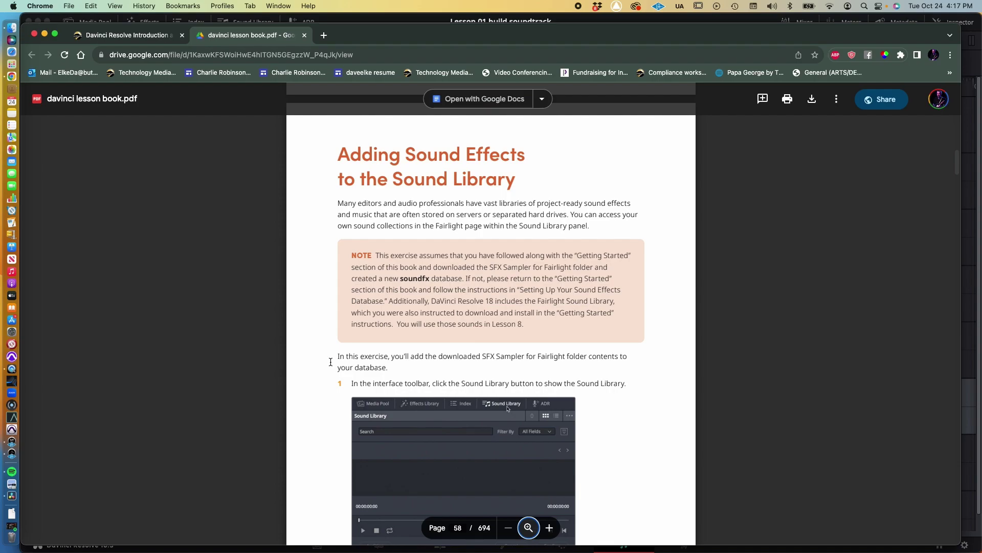
scroll(331, 362, "down", 5)
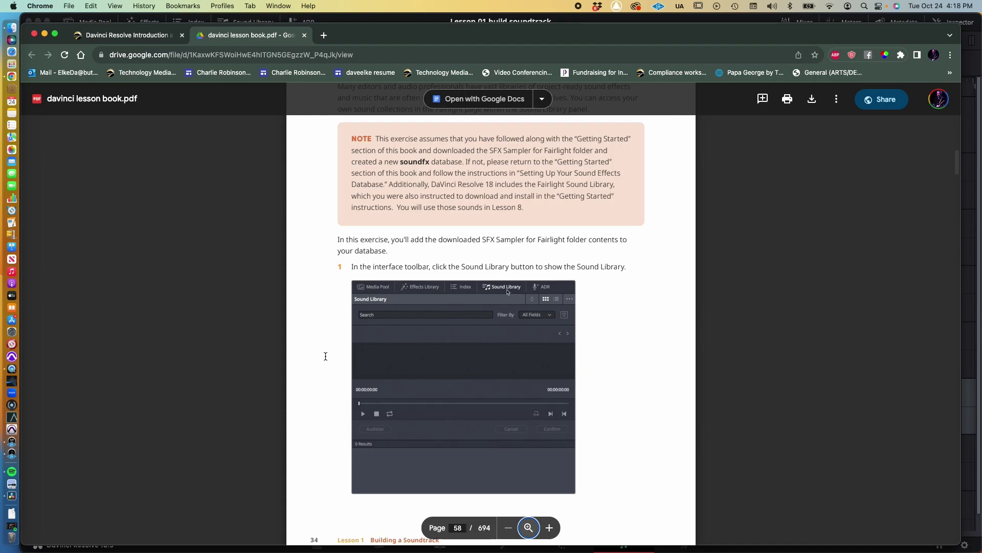
key("super+Tab")
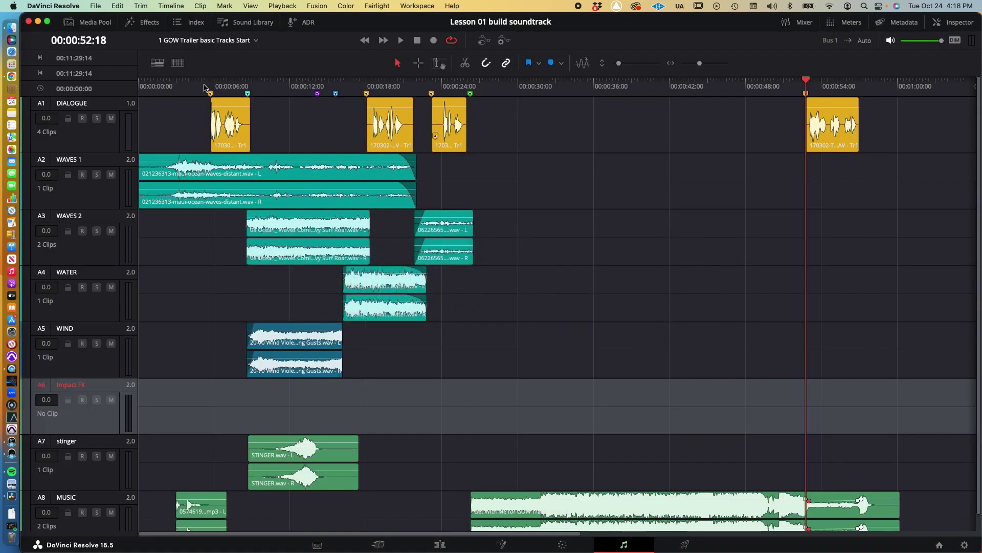
left_click(241, 23)
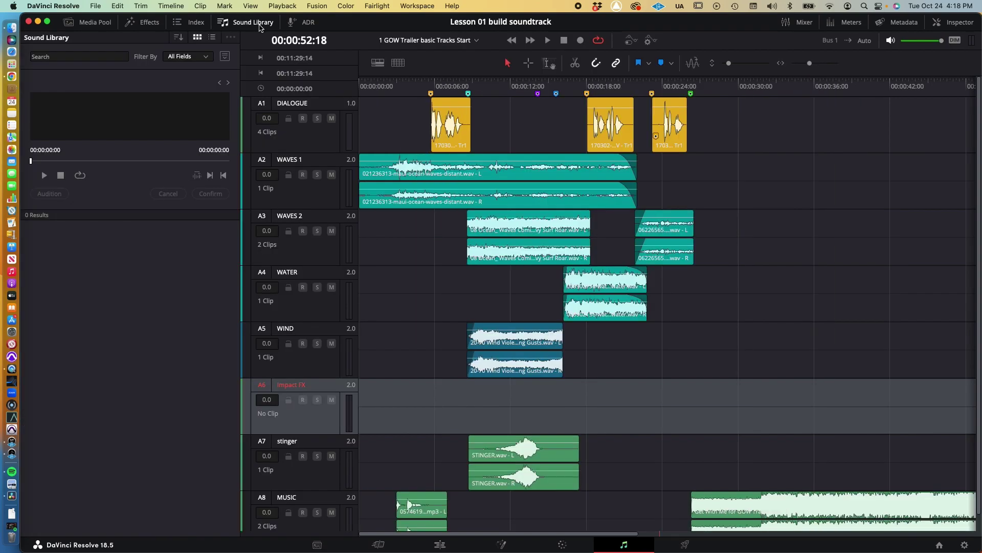
Step: Follow the lesson book's next page and show the database selector in DaVinci Resolve's Sound Library
key("super+Tab")
scroll(393, 304, "down", 5)
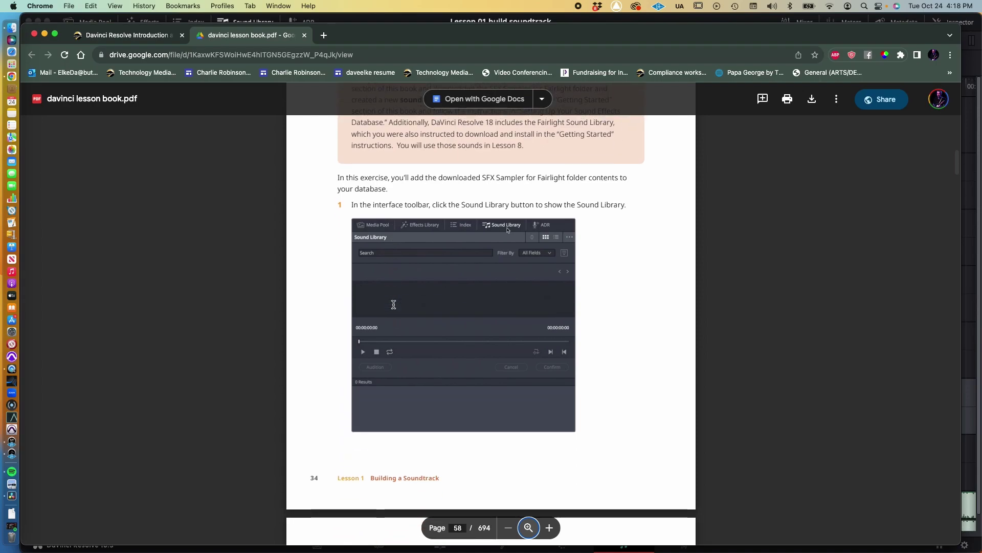
scroll(394, 305, "down", 4)
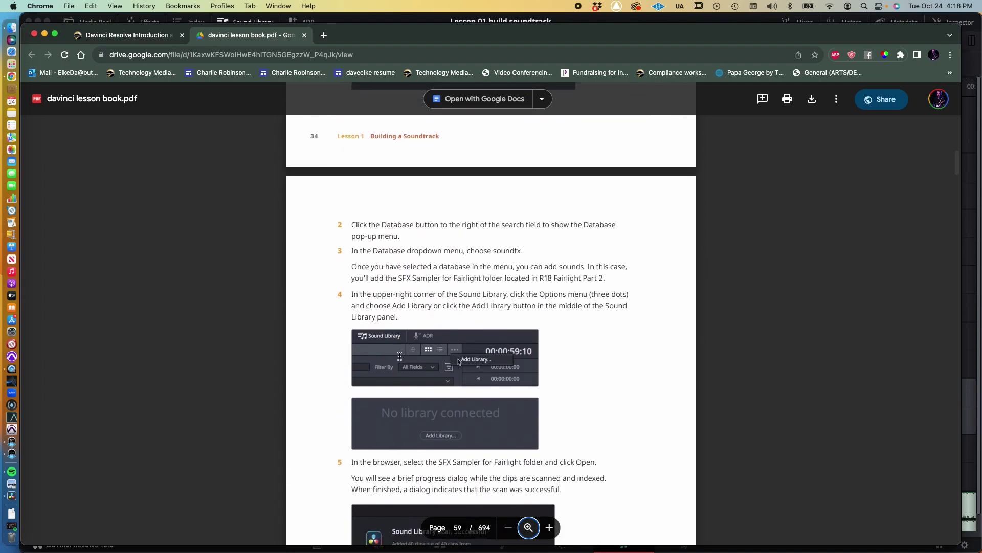
key("super+Tab")
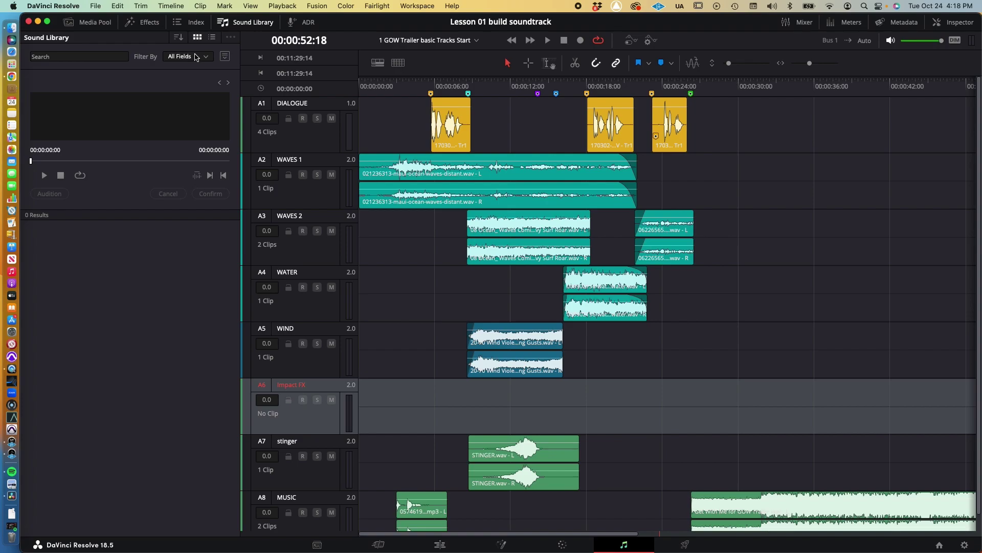
left_click(196, 57)
left_click(196, 57)
left_click(224, 56)
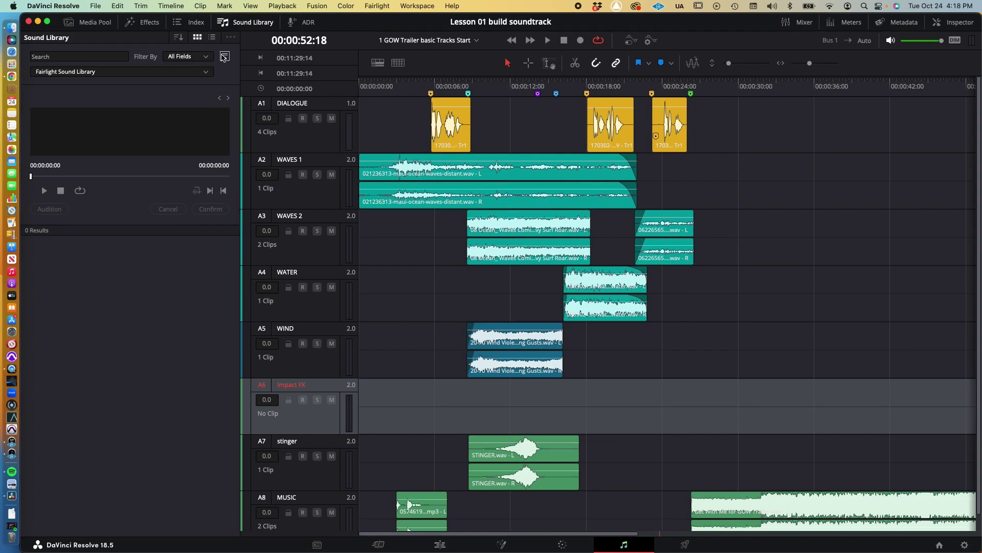
left_click(224, 56)
left_click(225, 56)
Step: Recheck the lesson book's database instruction and choose the sound fx database in DaVinci Resolve's Sound Library
key("super+Tab")
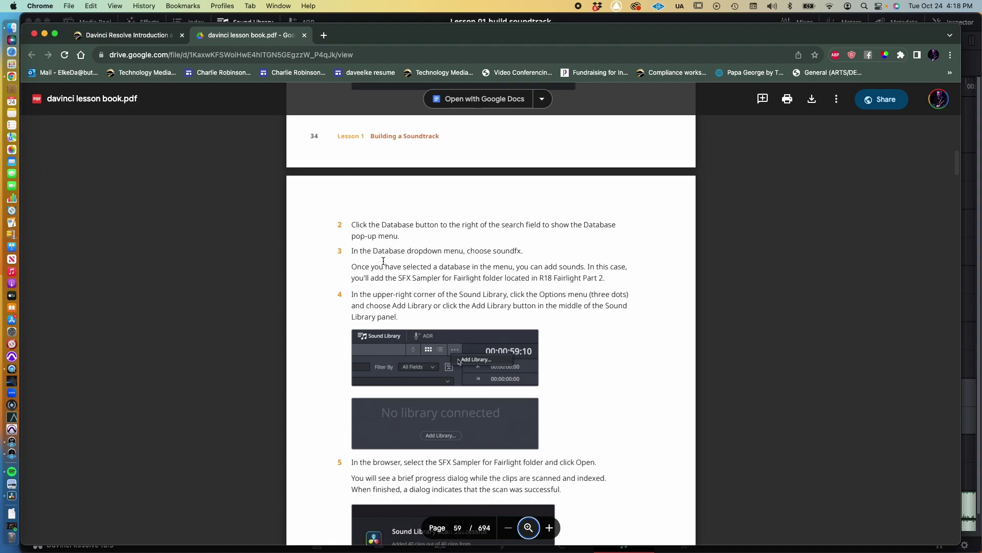
key("super+Tab")
left_click(142, 71)
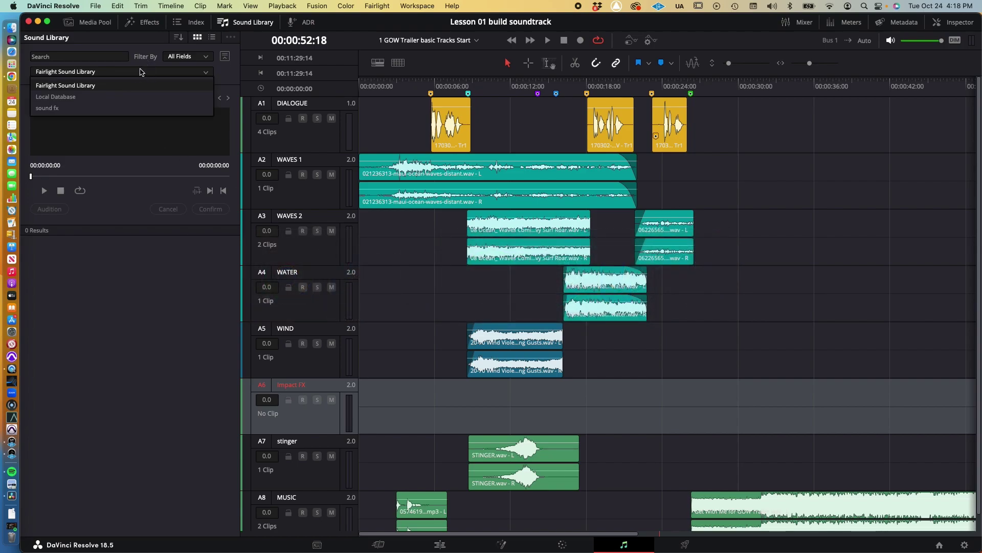
left_click(132, 107)
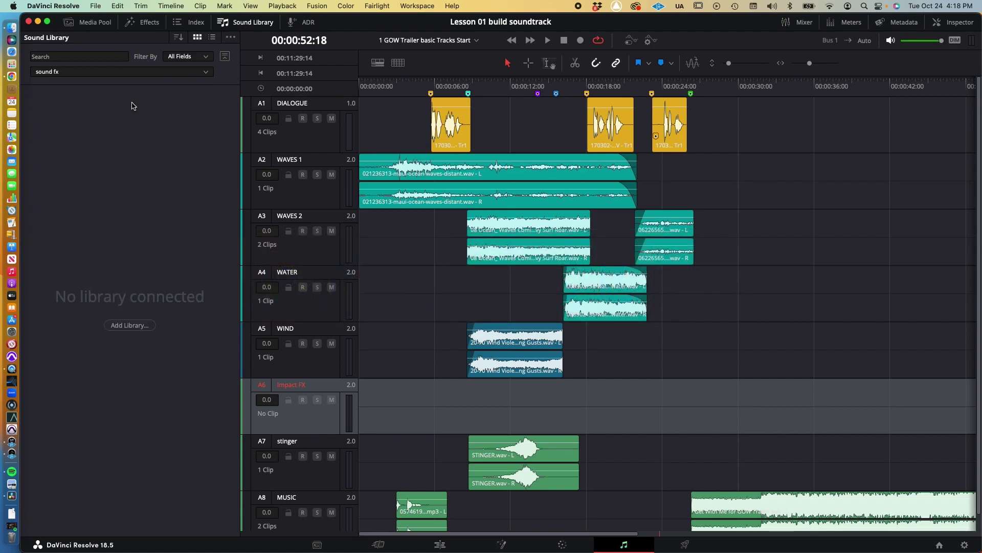
Step: Read the lesson book's Add Library instructions and look up the matching command in DaVinci Resolve's Sound Library options
key("super+Tab")
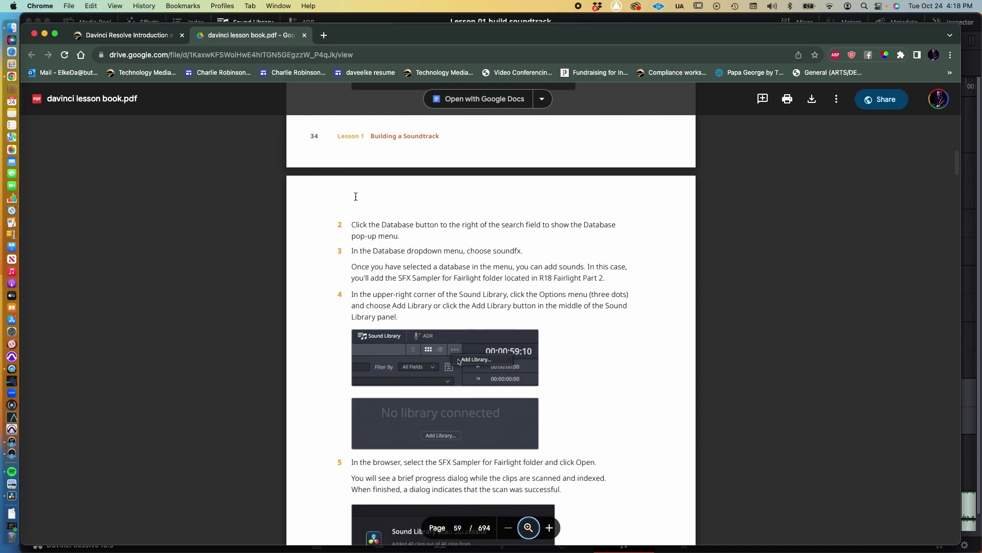
scroll(488, 252, "down", 1)
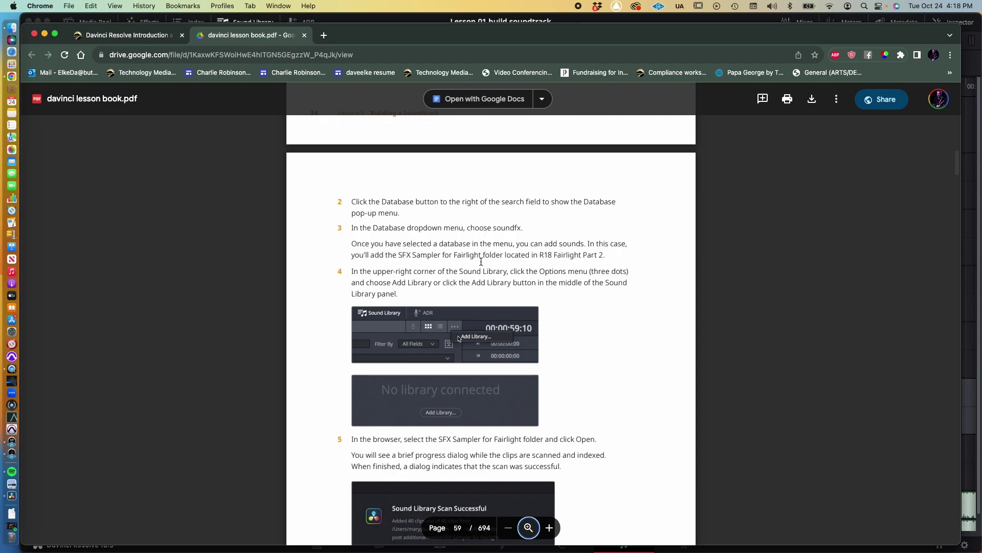
scroll(483, 259, "down", 4)
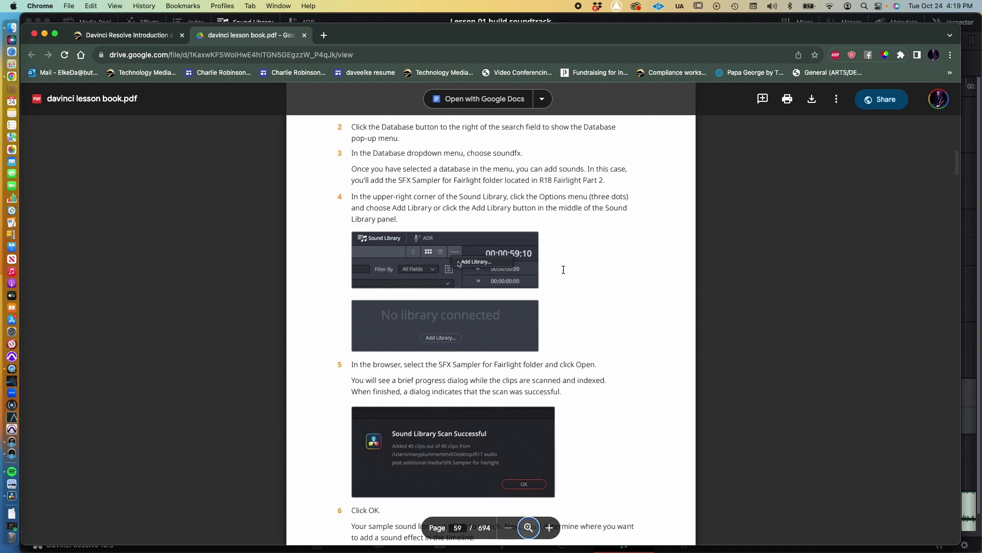
key("super+Tab")
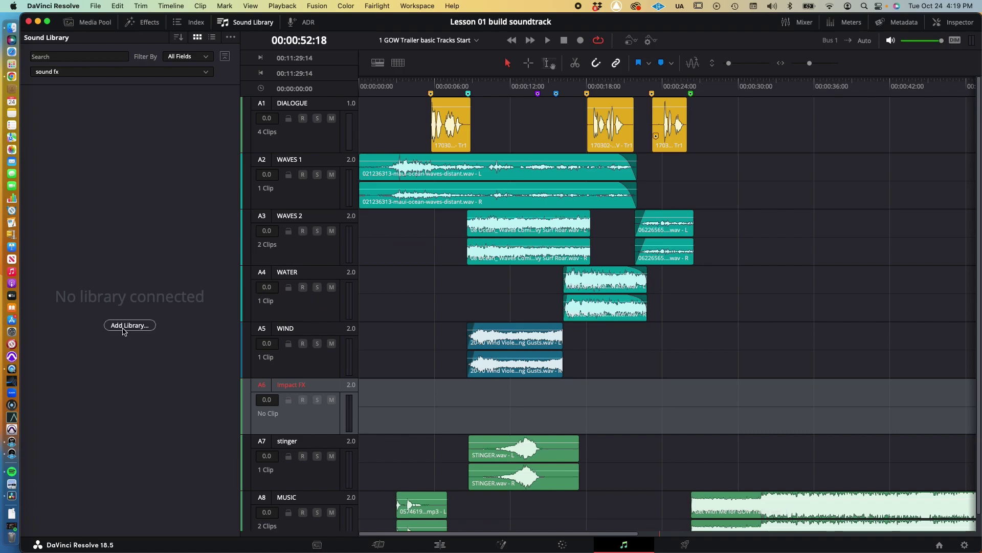
left_click(232, 38)
left_click(243, 50)
key("super+Tab")
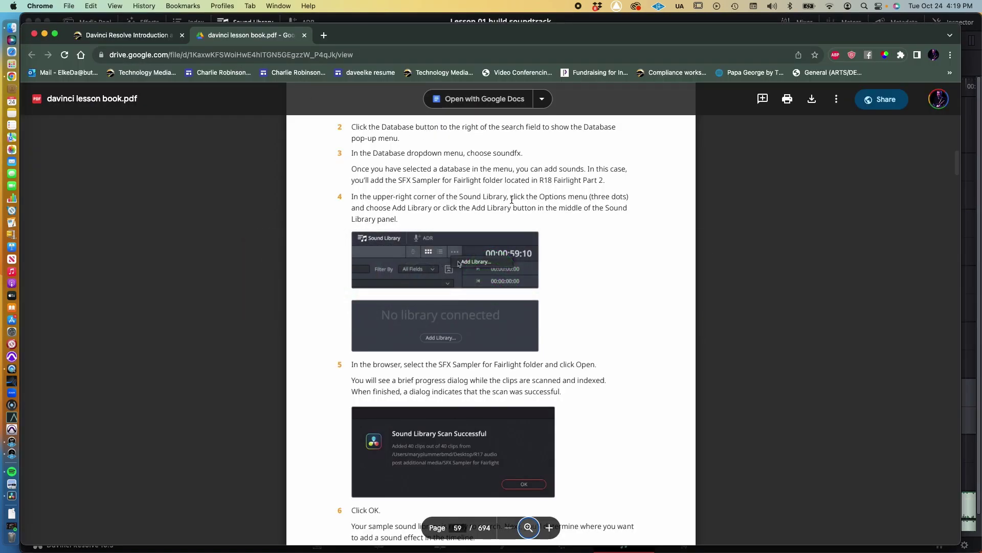
scroll(512, 200, "down", 5)
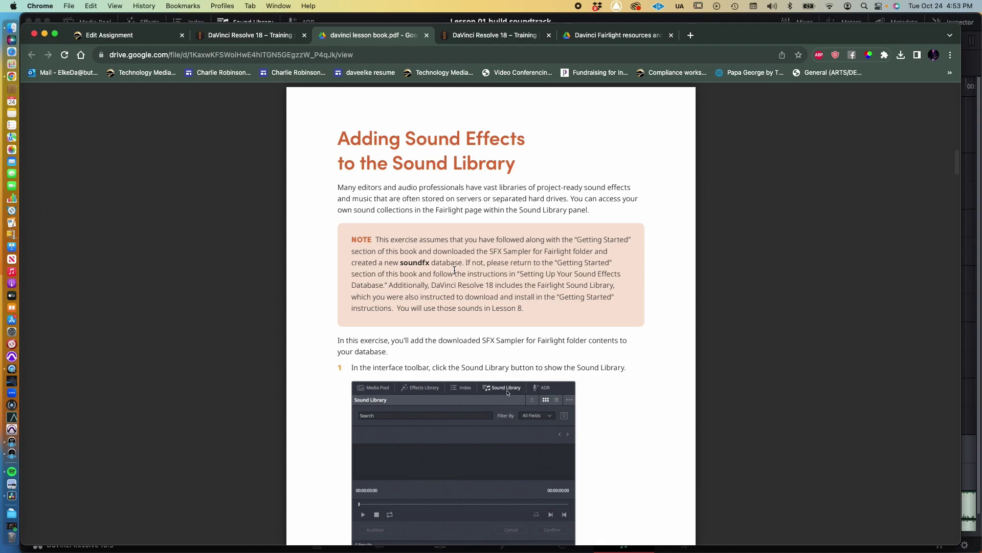
Step: Switch to Finder and open the SFX Sampler for Fairlight folder inside R18 Fairlight Part 2's Fairlight additional media folder
key("super+Tab")
key("super+Tab")
key("super+Tab")
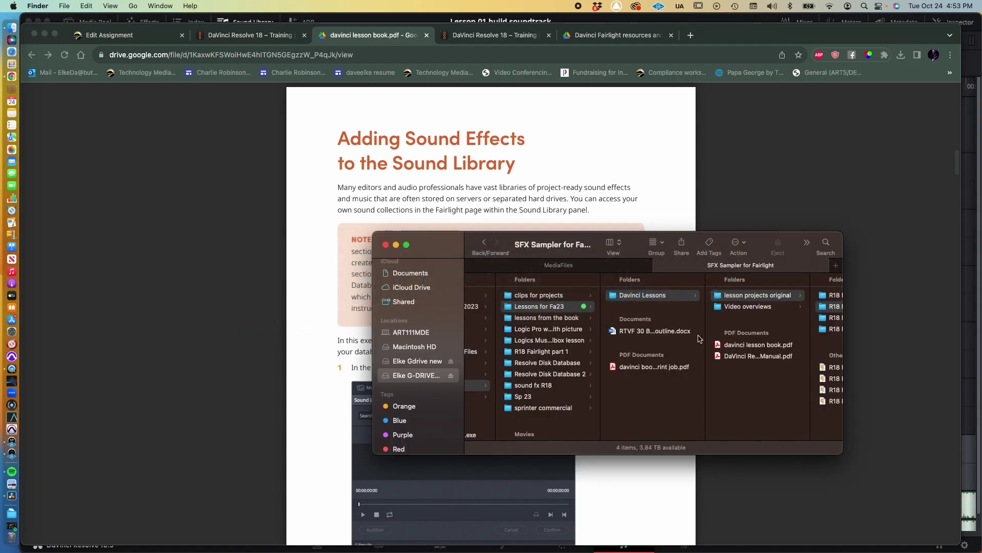
scroll(644, 303, "right", 5)
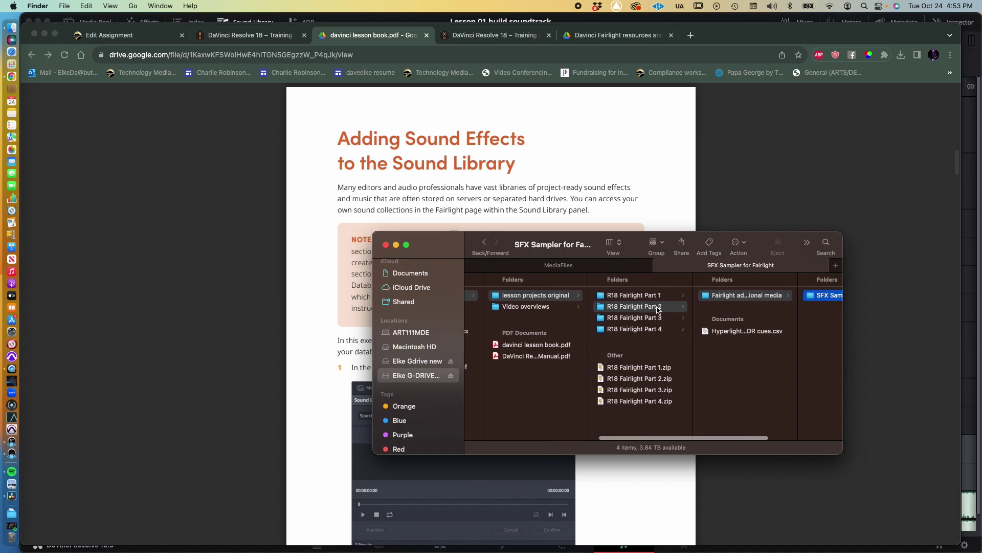
left_click(734, 300)
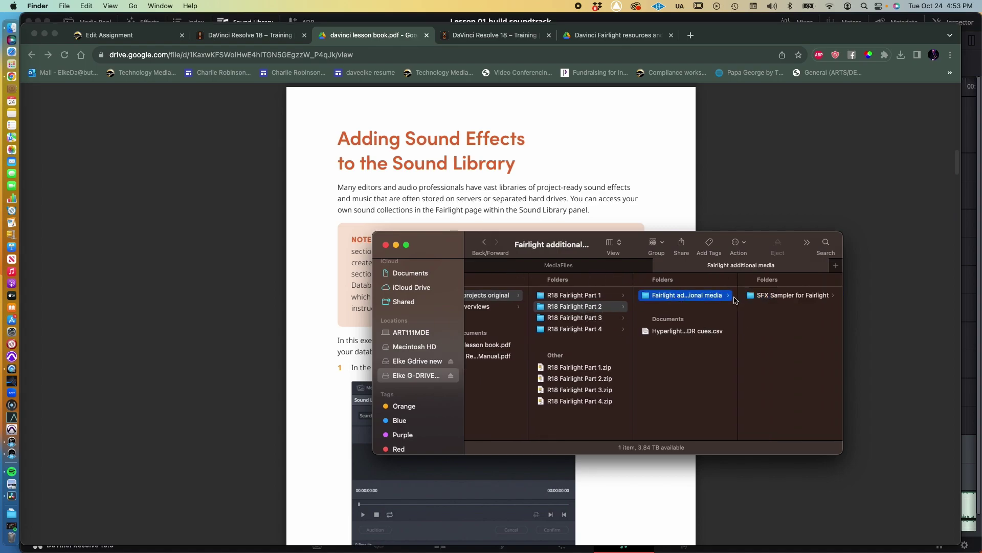
left_click(776, 296)
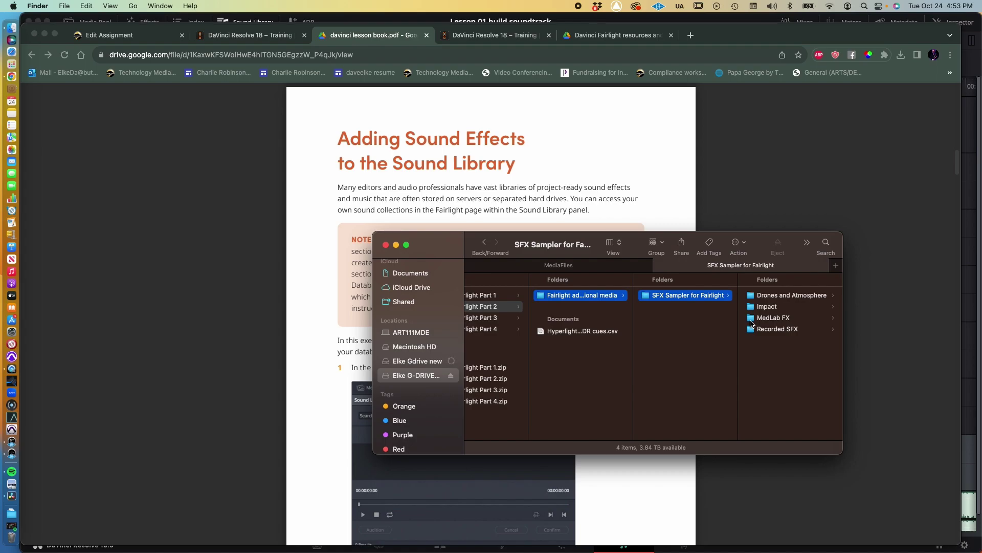
Step: Review the lesson book's step for showing the Sound Library in Chrome, and toggle the Sound Library off and on in DaVinci Resolve
key("super+Tab")
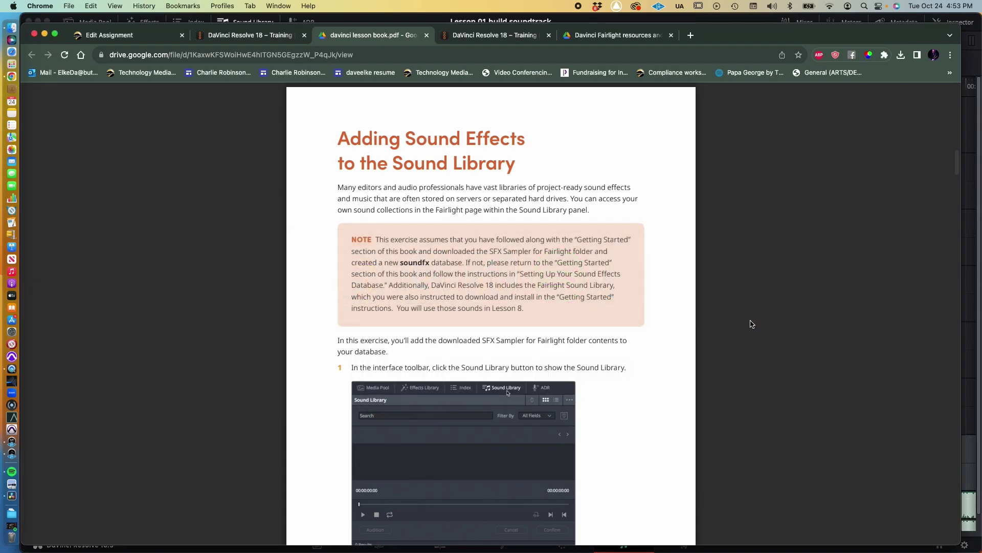
scroll(557, 443, "down", 5)
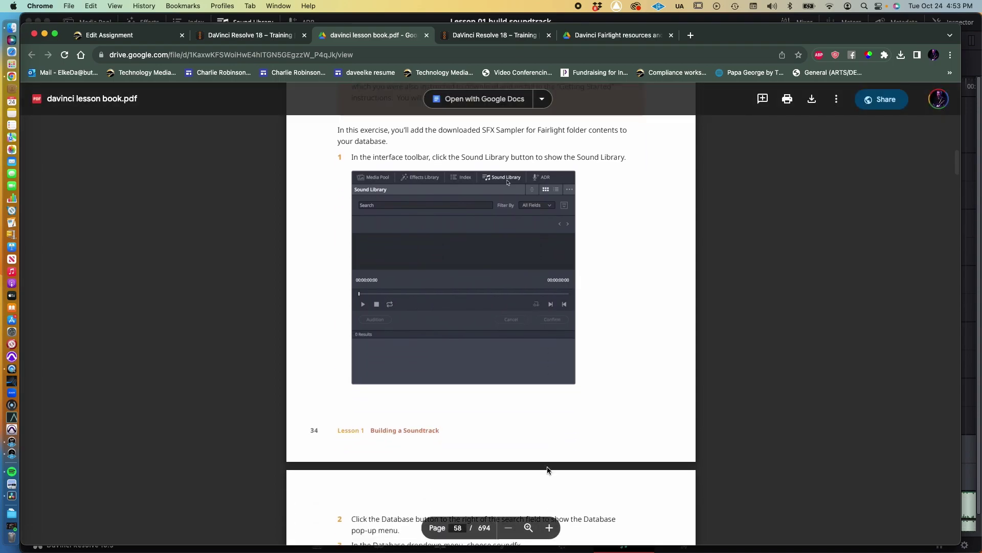
key("super+Tab")
key("super+Tab")
key("super+Tab")
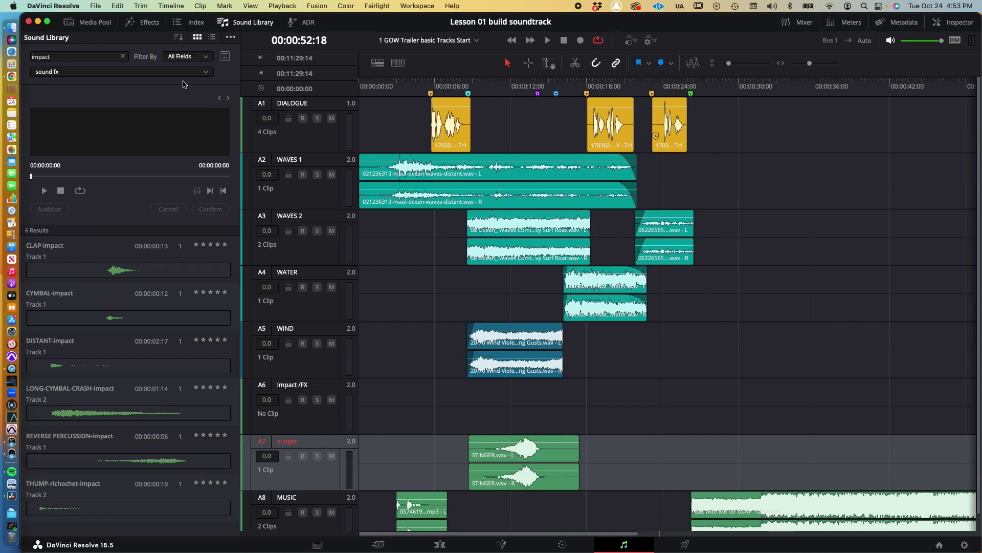
left_click(244, 25)
left_click(244, 25)
Step: Read the lesson book's database steps in Chrome, and toggle the Sound Library's database selector in DaVinci Resolve, leaving it shown
key("super+Tab")
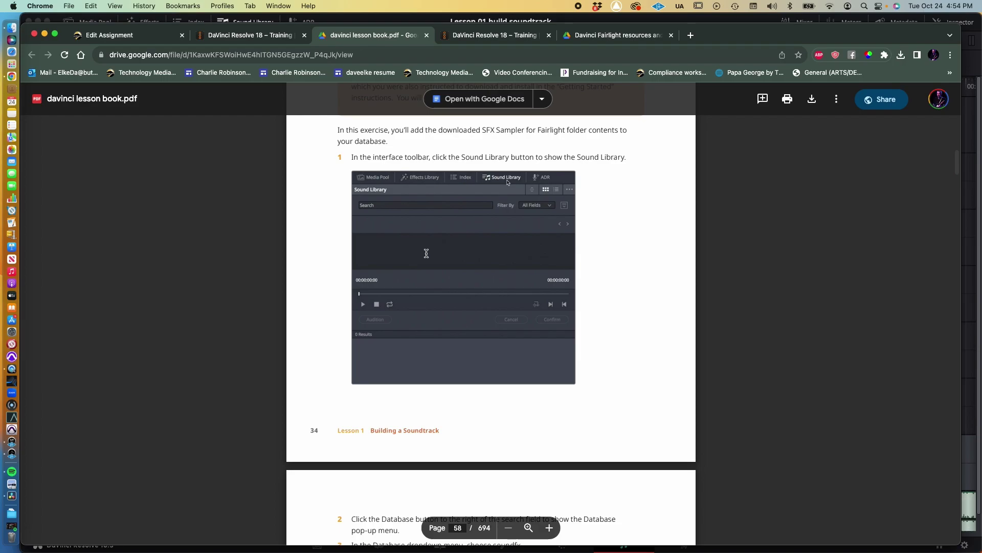
scroll(427, 253, "down", 5)
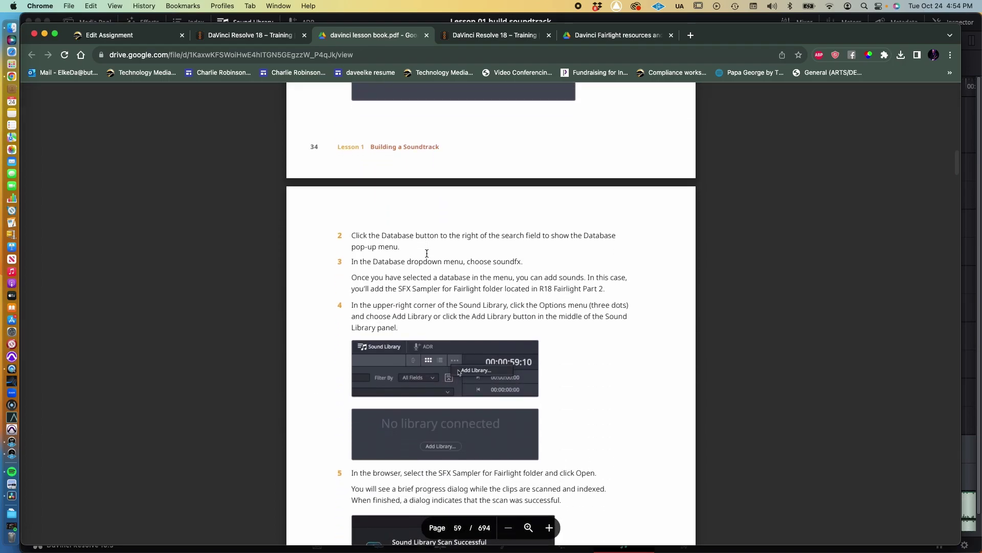
key("super+Tab")
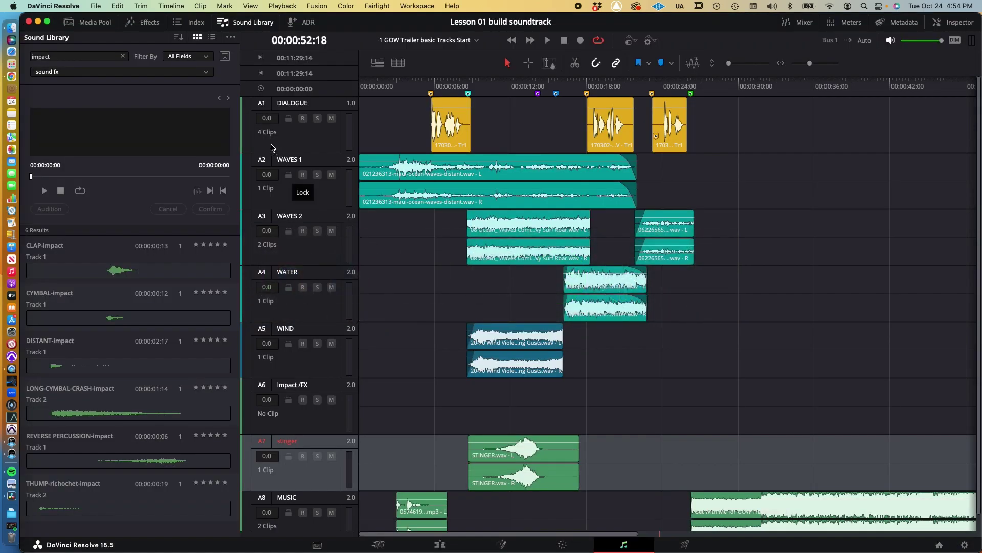
left_click(227, 55)
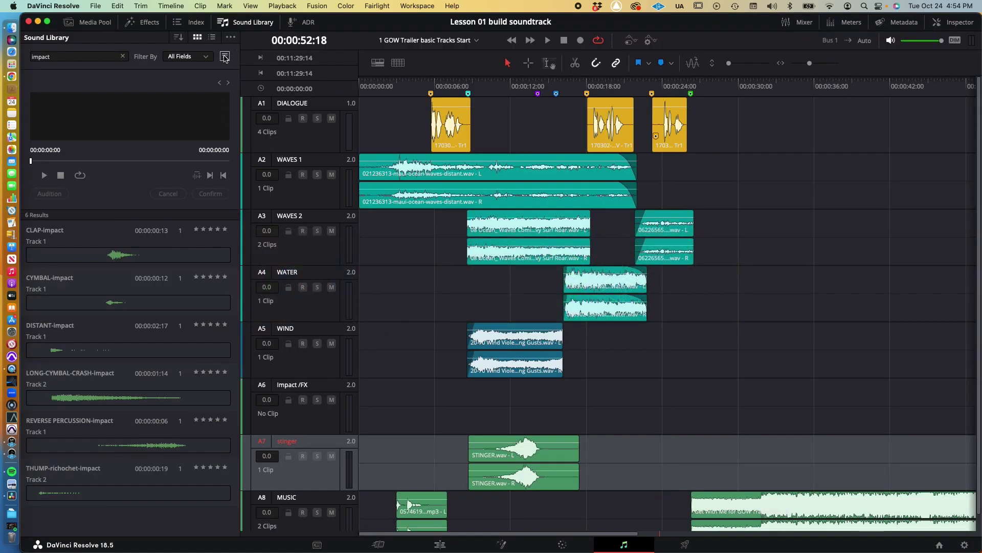
left_click(225, 56)
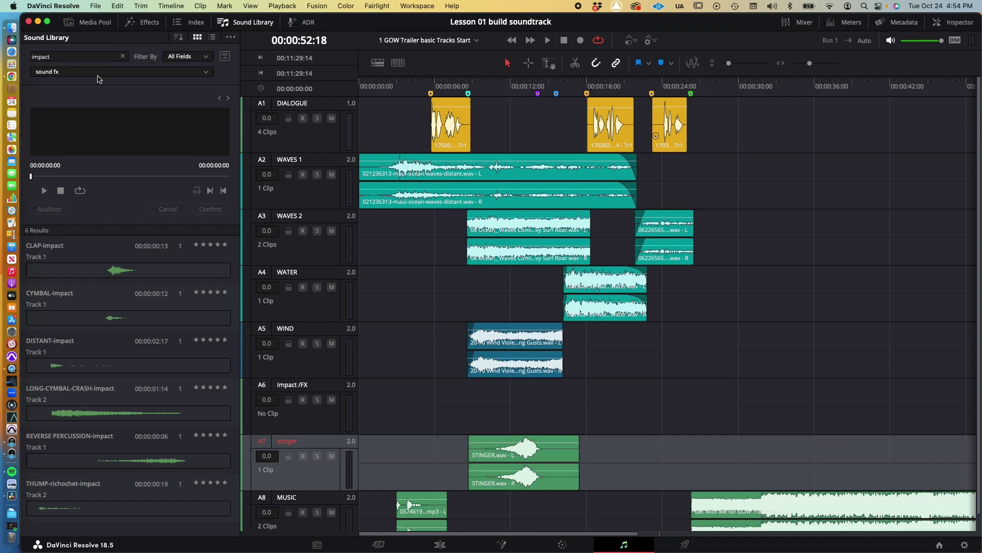
left_click(224, 56)
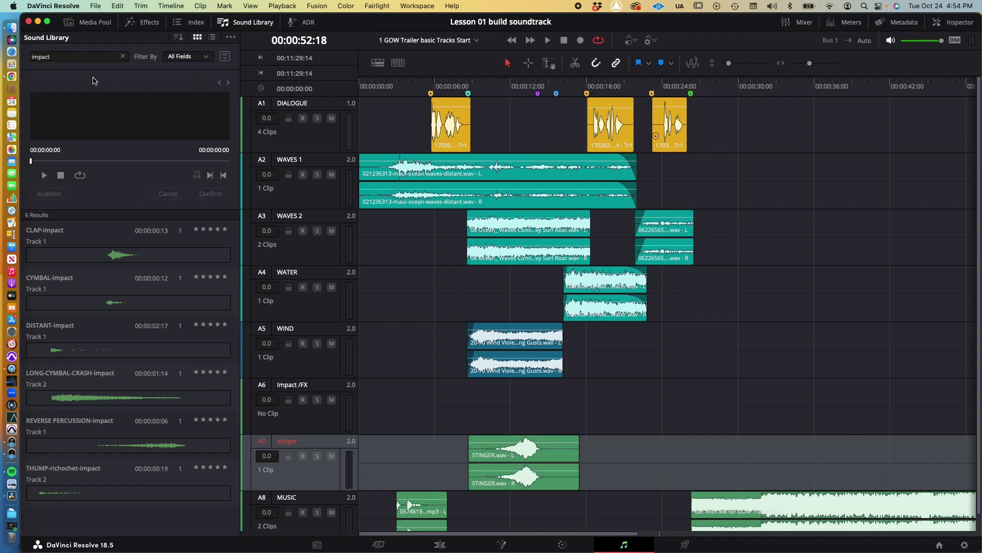
left_click(225, 60)
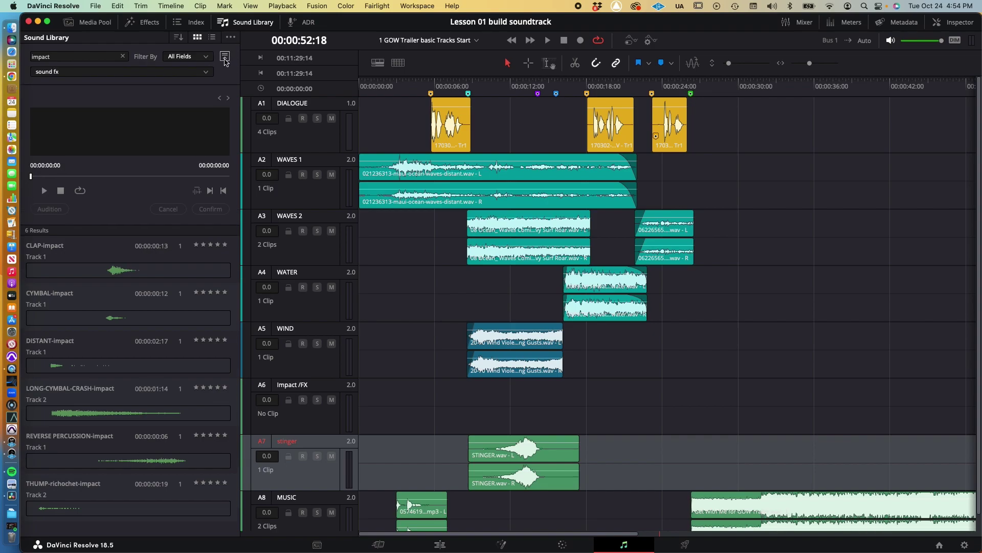
Step: Clear the impact search in the Fairlight Sound Library database, and switch the Sound Library back to the sound fx database
left_click(124, 75)
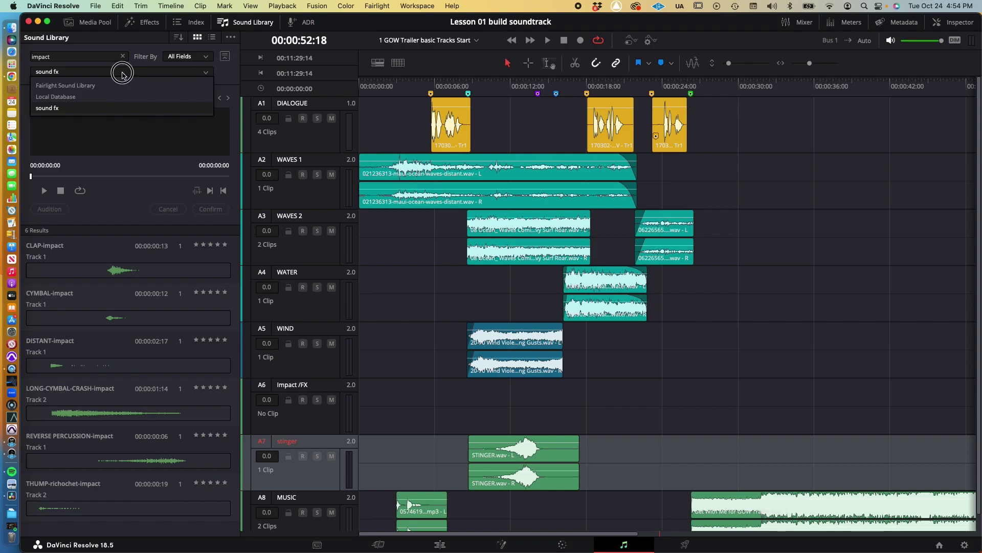
left_click(125, 85)
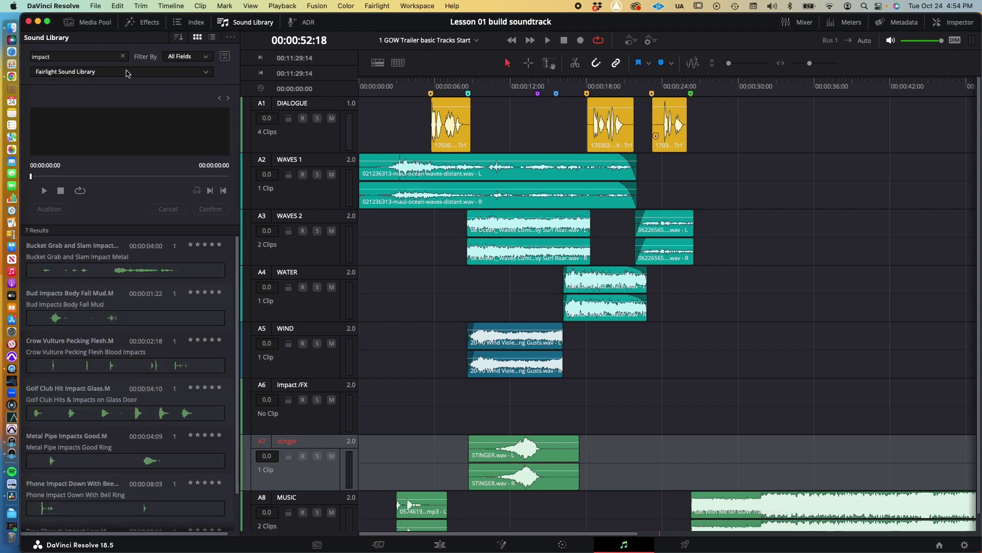
left_click_drag(90, 57, 28, 57)
key("BackSpace")
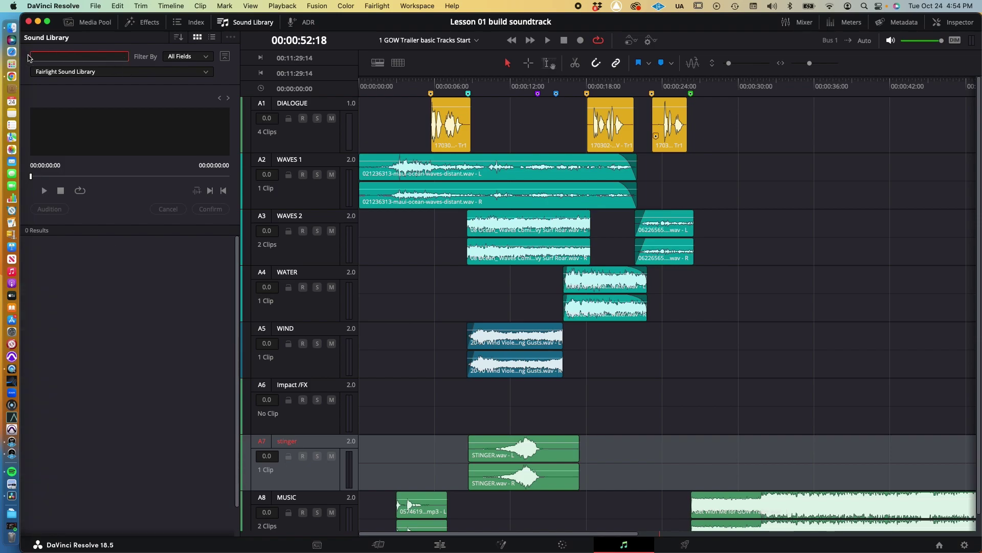
left_click(114, 75)
left_click(106, 109)
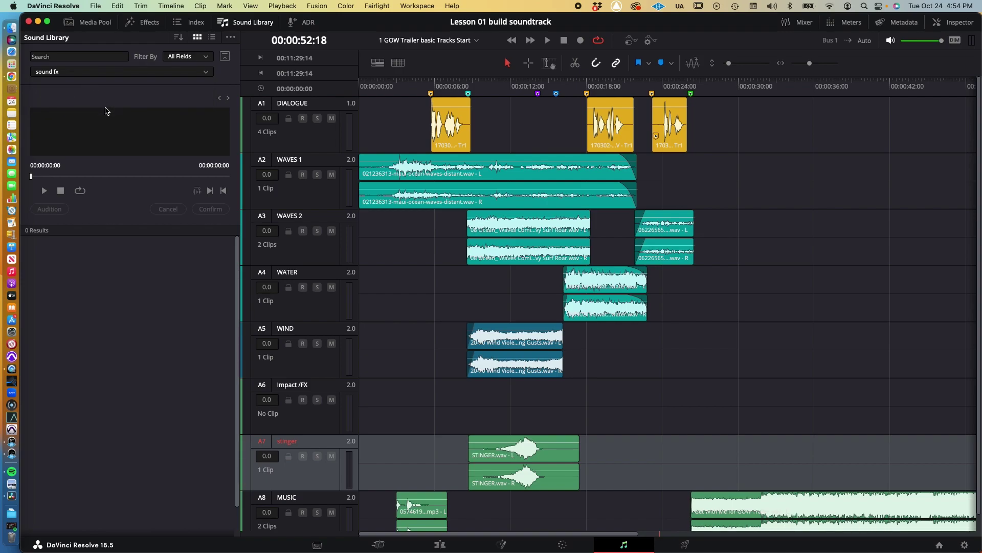
Step: Switch to the lesson book in Chrome and read its steps for adding a library and completing the scan
key("super+Tab")
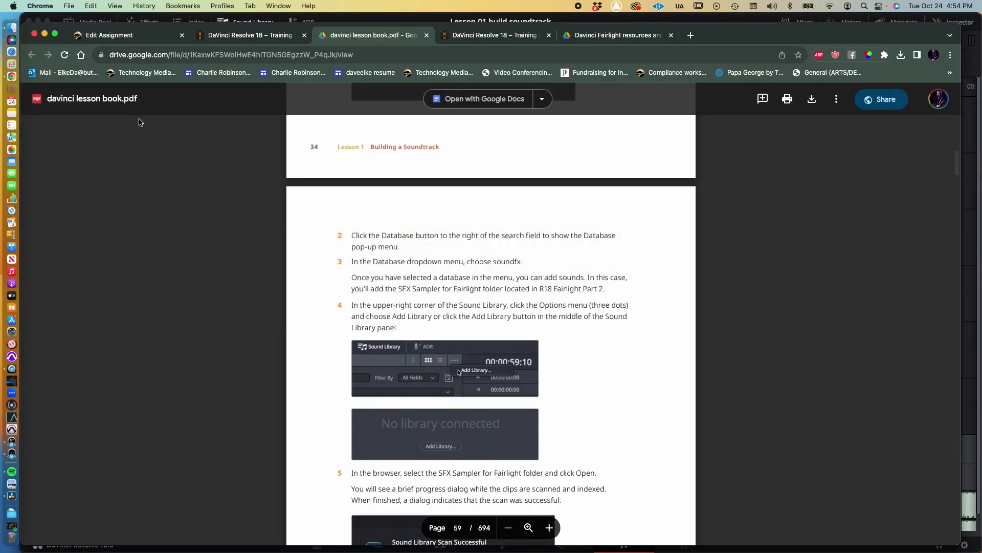
scroll(426, 326, "down", 3)
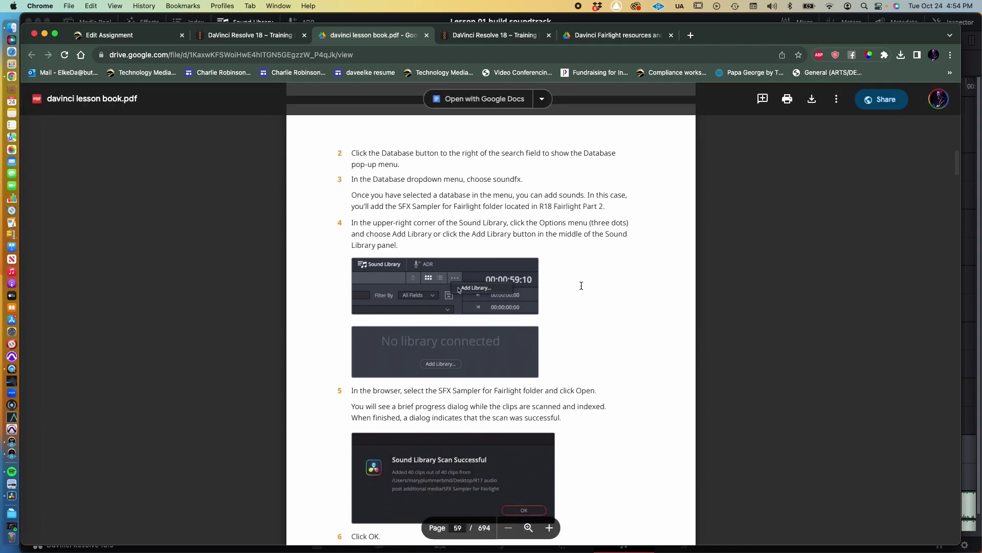
scroll(581, 285, "down", 5)
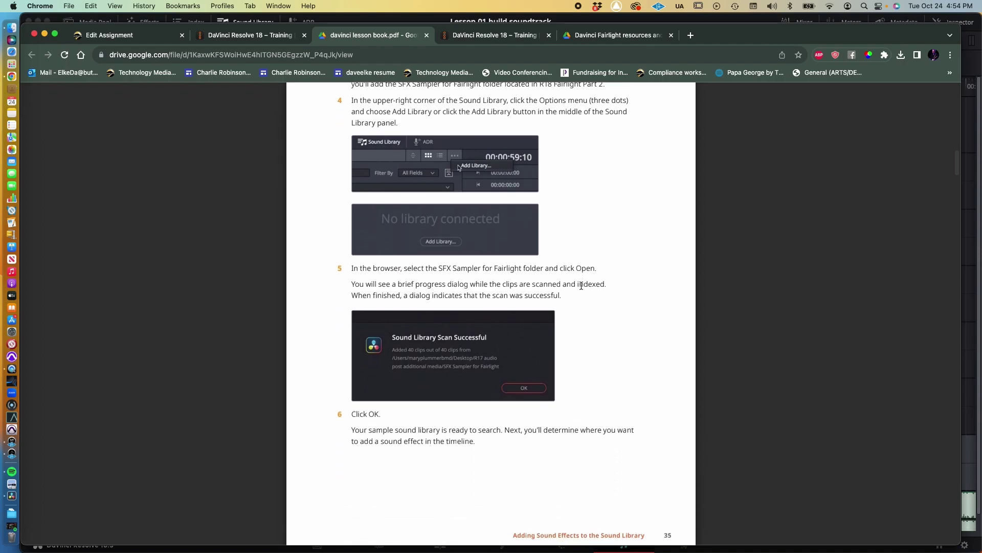
Step: Add the SFX Sampler for Fairlight folder as a library in DaVinci Resolve's sound fx database, rescanning its path for new files
key("super+Tab")
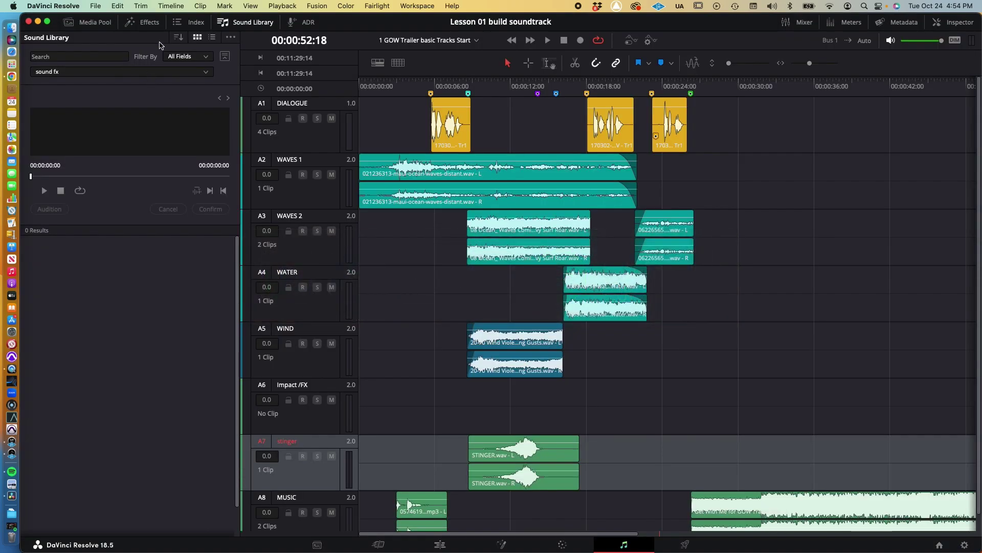
left_click(229, 37)
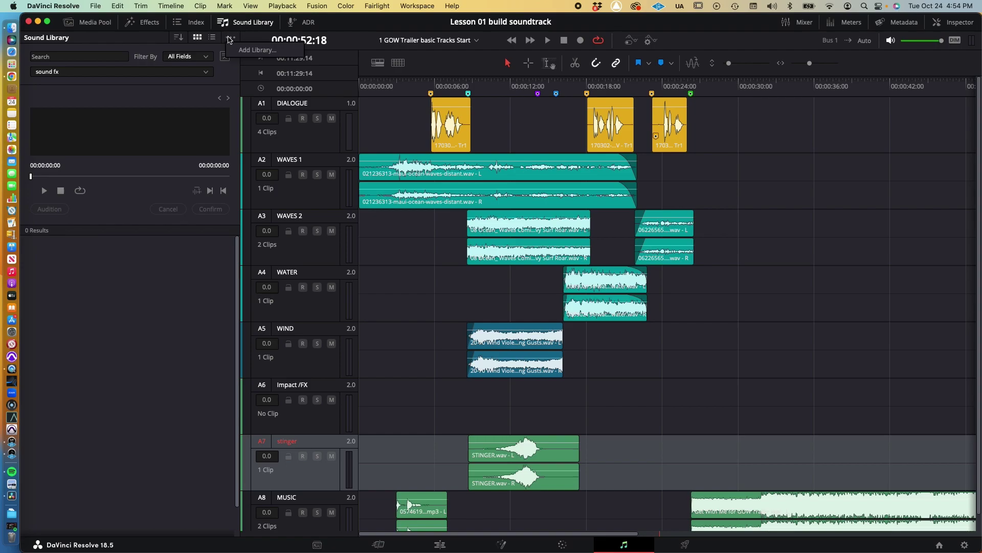
left_click(253, 49)
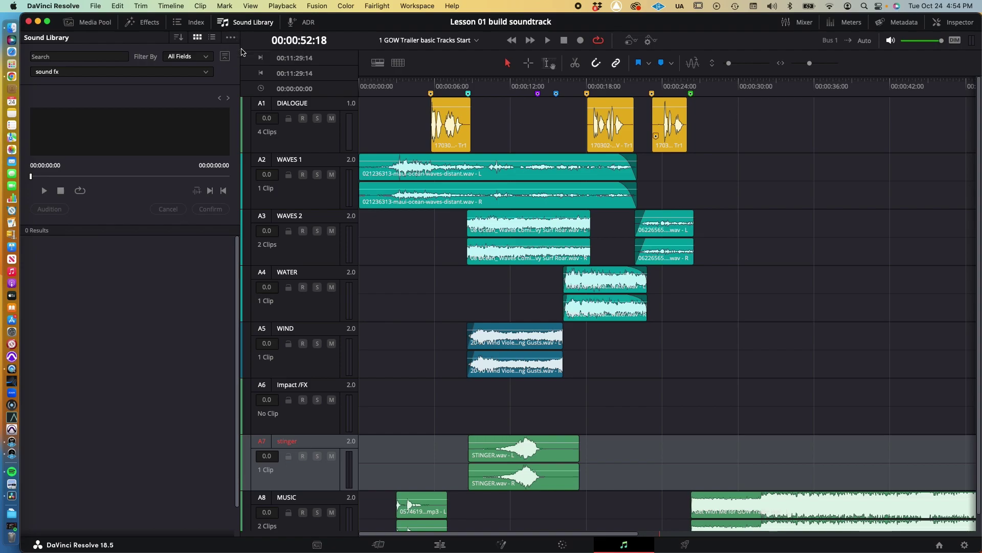
scroll(511, 170, "left", 5)
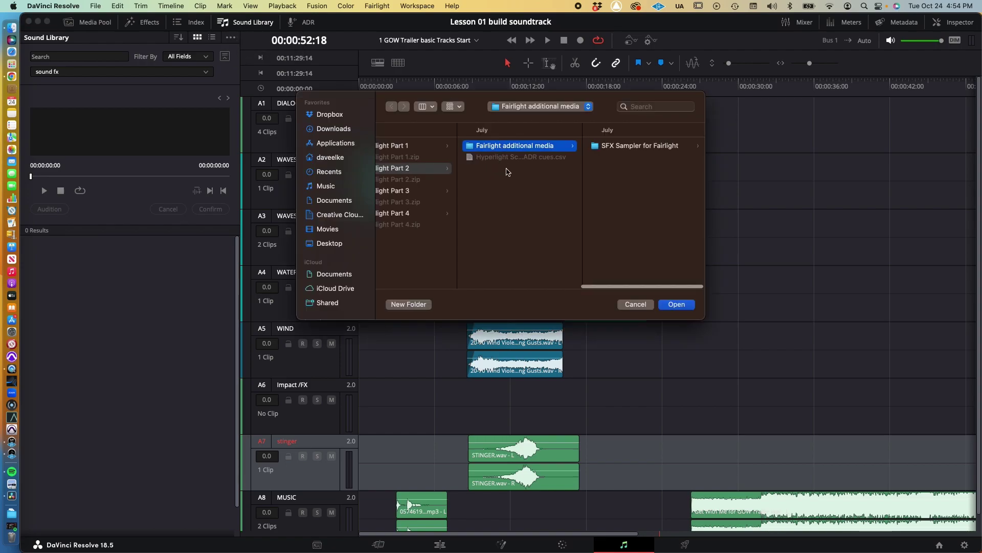
scroll(513, 170, "right", 5)
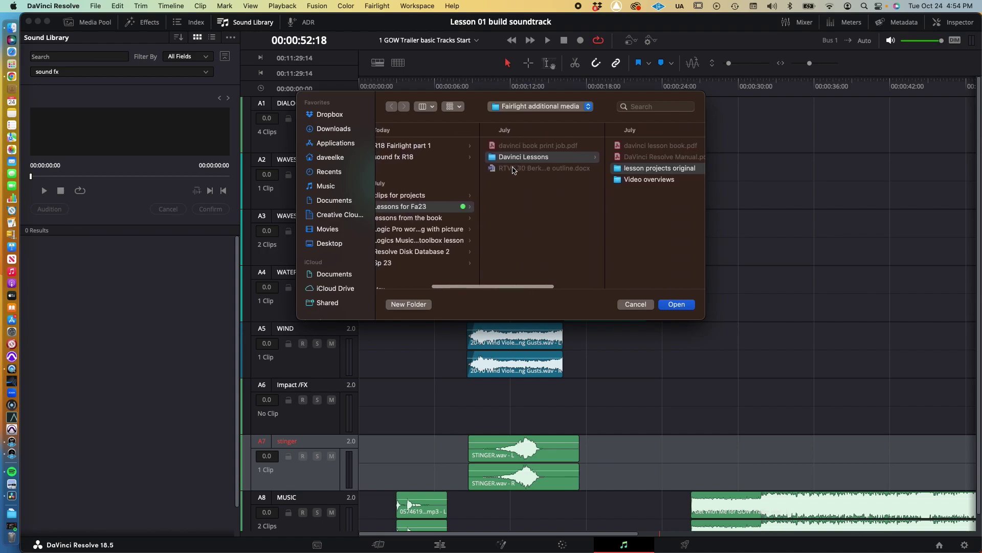
scroll(498, 164, "right", 5)
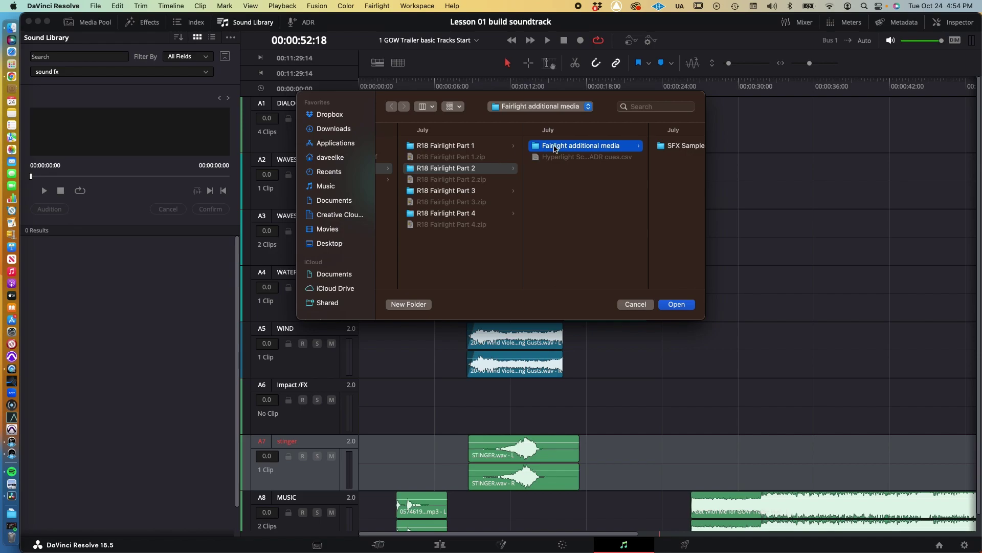
scroll(554, 148, "right", 3)
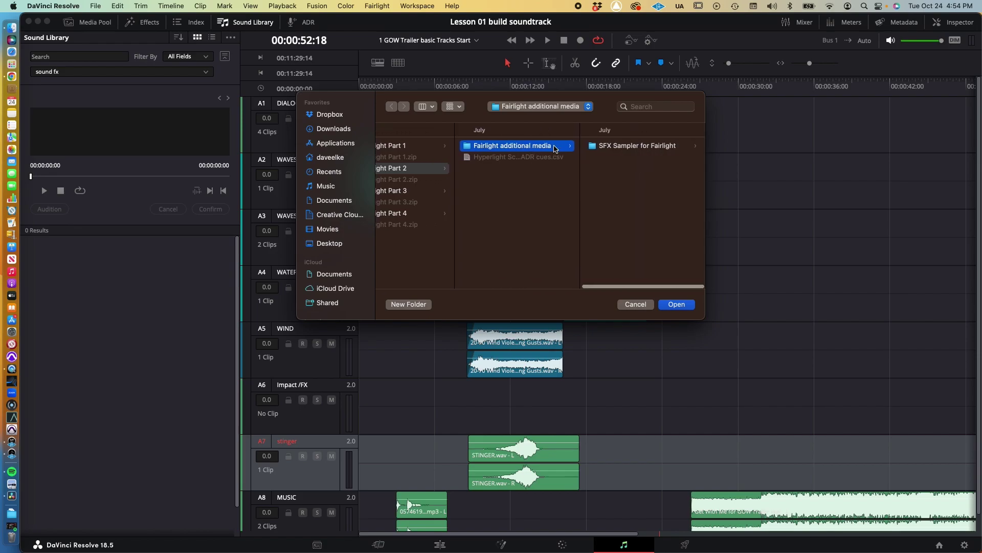
left_click(596, 149)
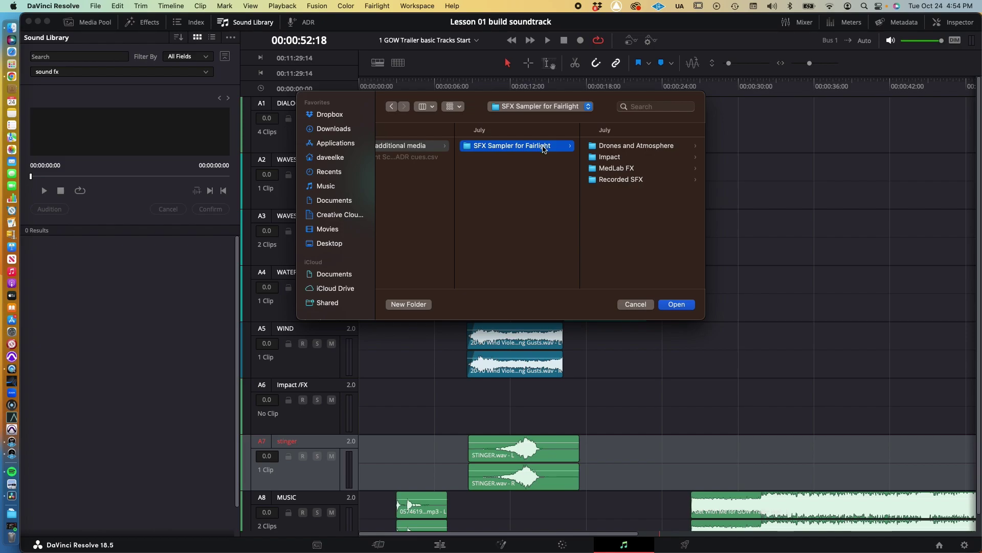
left_click(671, 306)
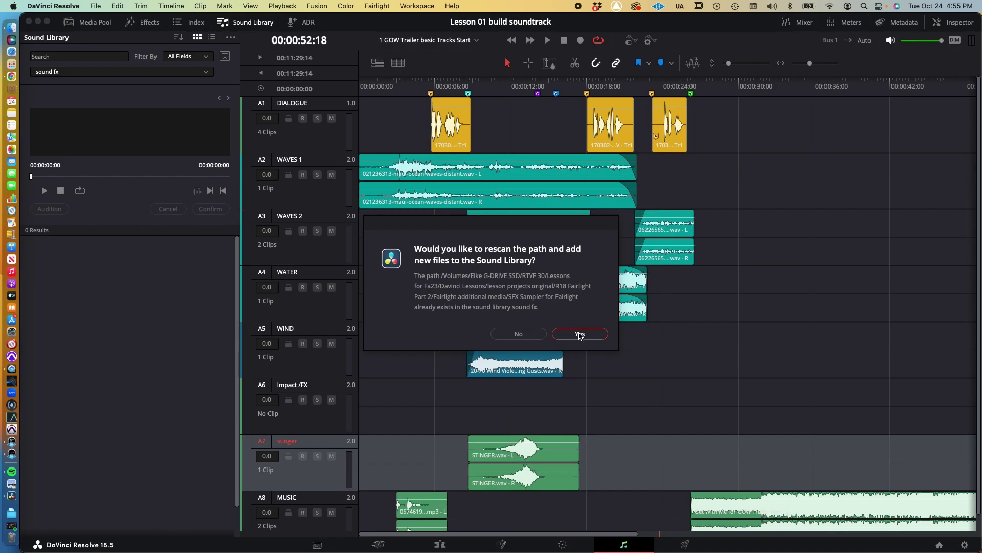
left_click(583, 334)
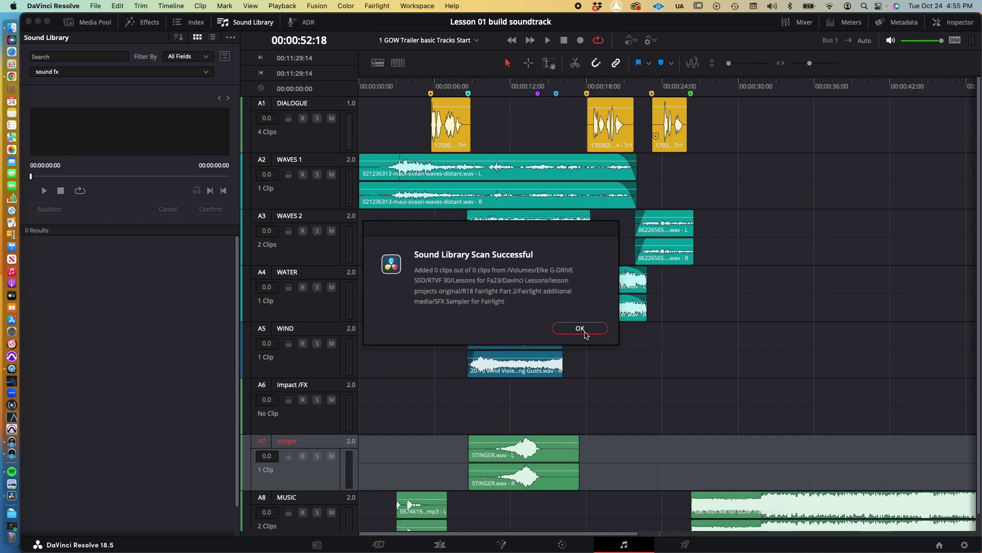
left_click(586, 334)
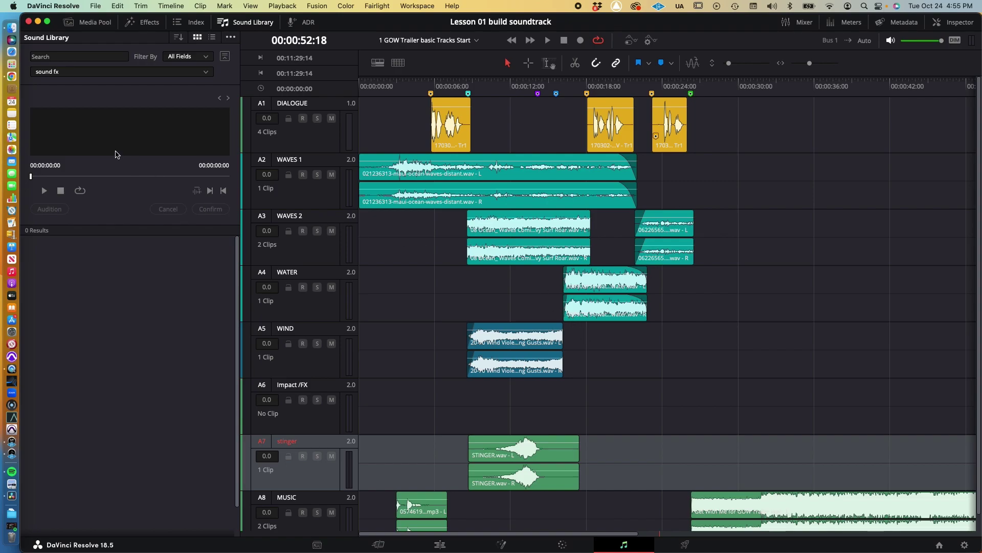
Step: Search the sound fx database for impact
left_click(58, 57)
type("impact")
key("Return")
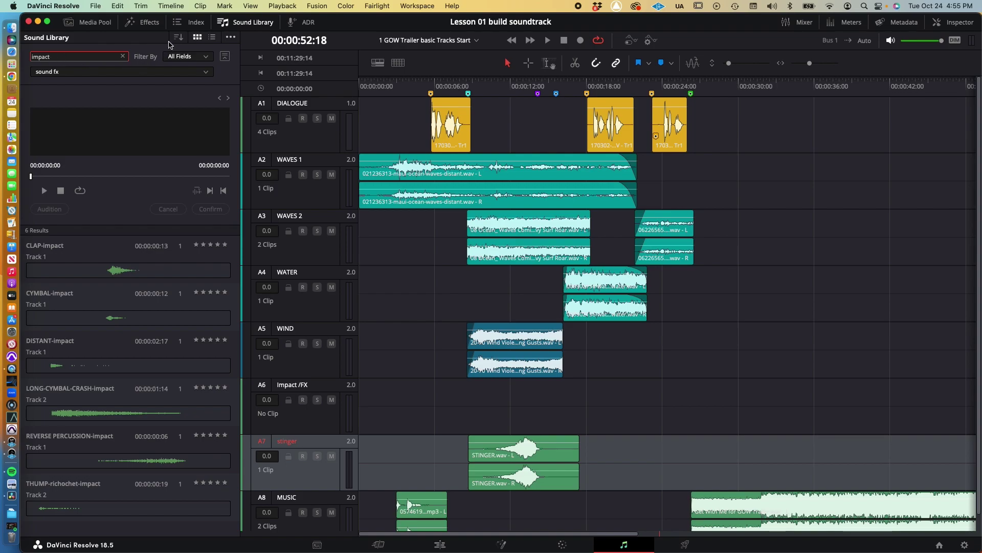
Step: Add the Fairlight additional media folder from R18 Fairlight Part 2 as a library in the Sound Library
left_click(233, 39)
left_click(240, 50)
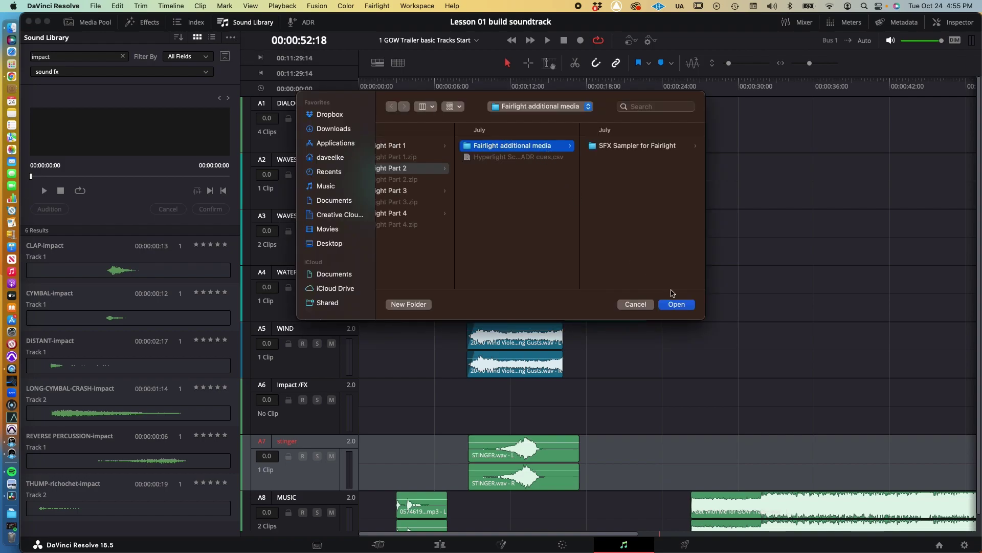
left_click(676, 304)
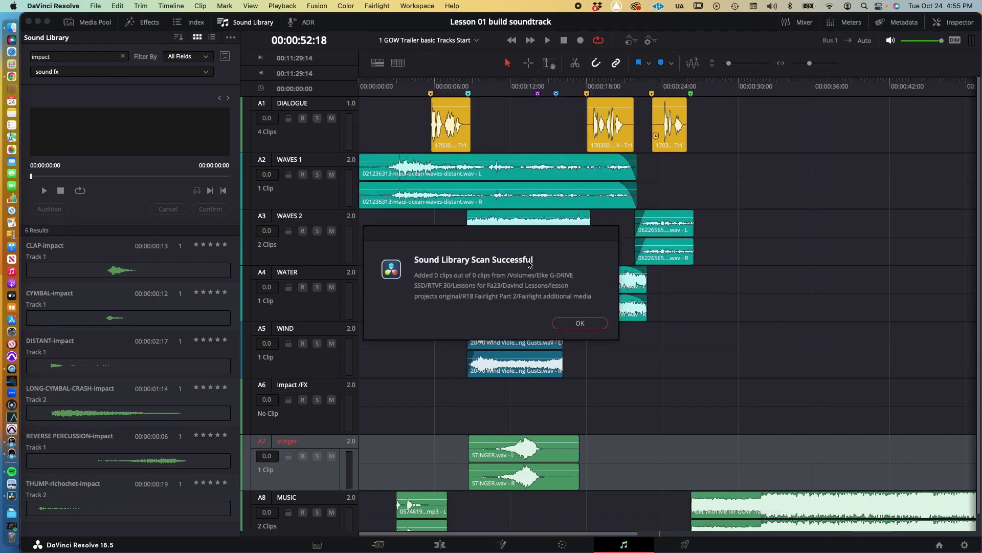
Step: Dismiss the Sound Library scan report and clear the search term from the library's search
left_click(577, 322)
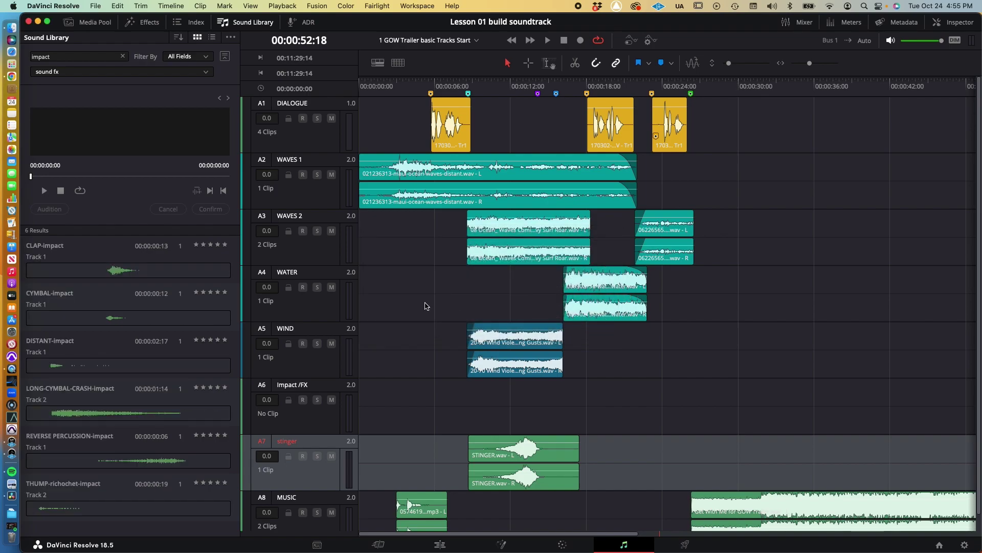
double_click(76, 56)
key("BackSpace")
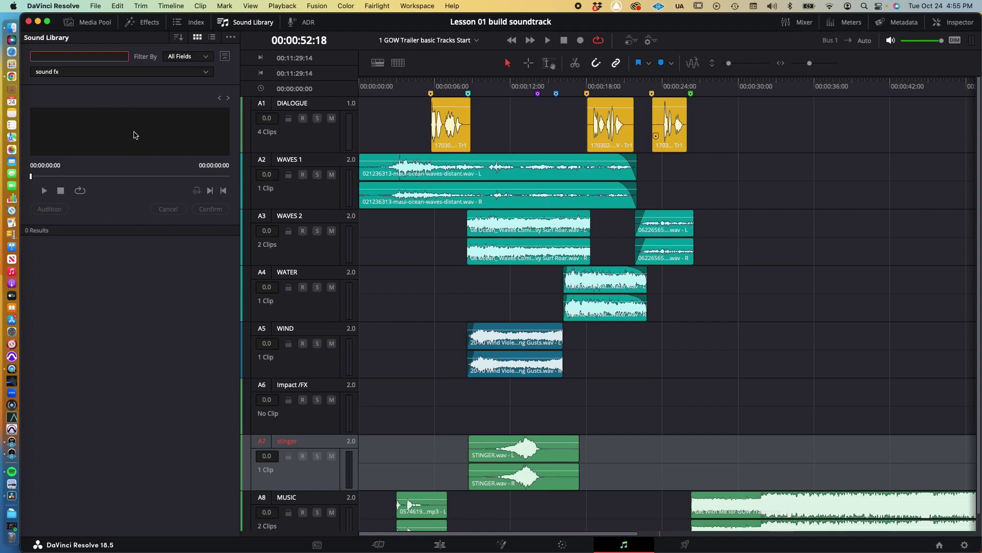
Step: Switch to the lesson book in Chrome and read the steps for auditioning sound effects in the timeline
key("super+Tab")
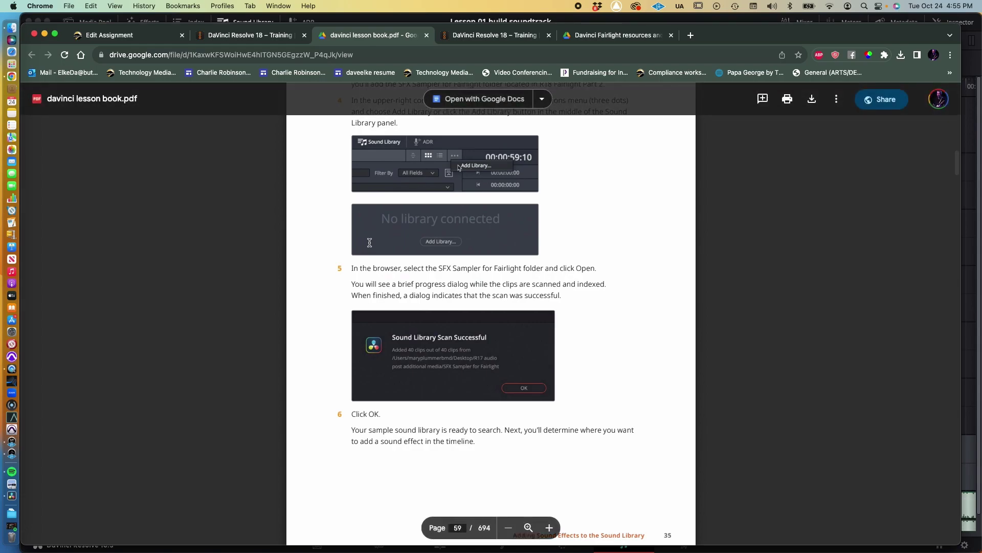
scroll(371, 239, "down", 3)
scroll(371, 238, "down", 8)
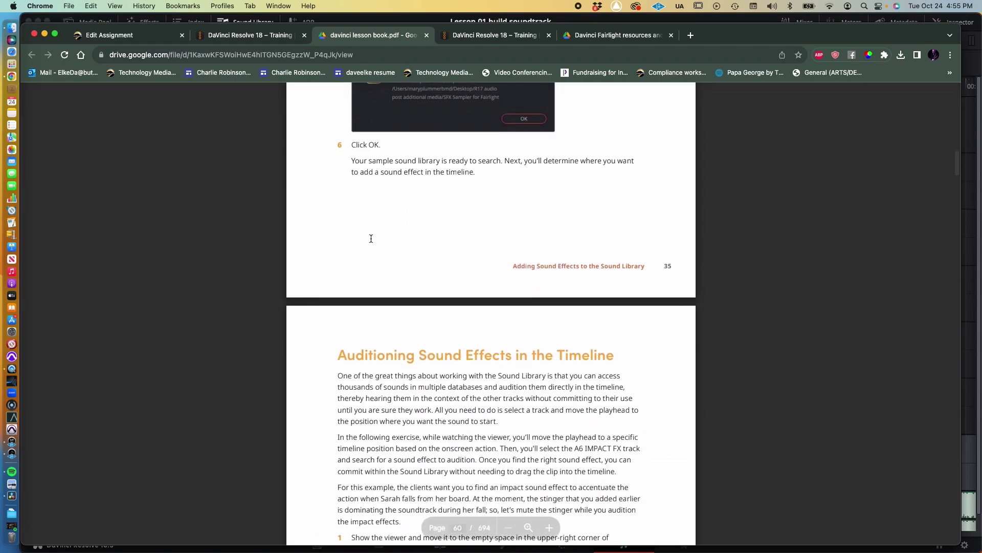
scroll(370, 239, "down", 3)
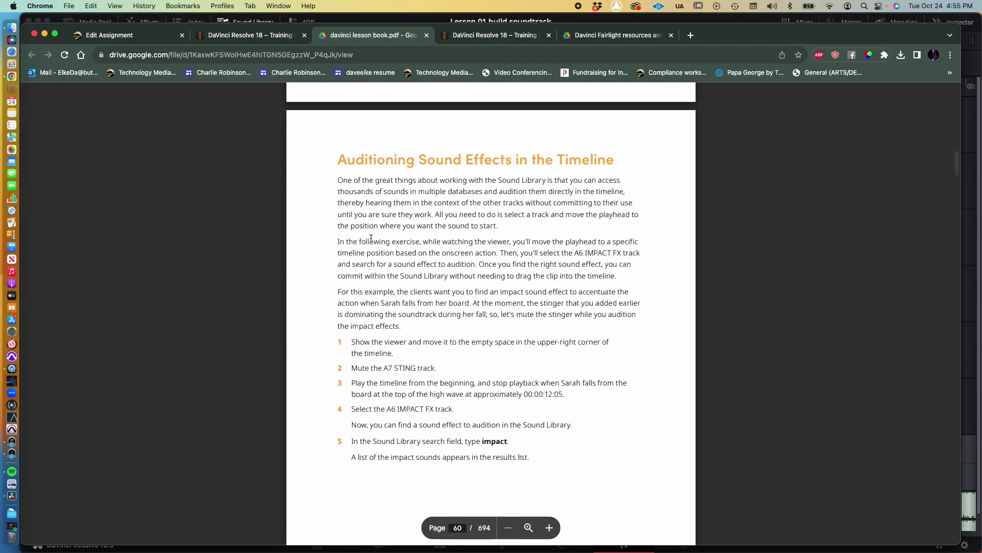
scroll(370, 239, "down", 3)
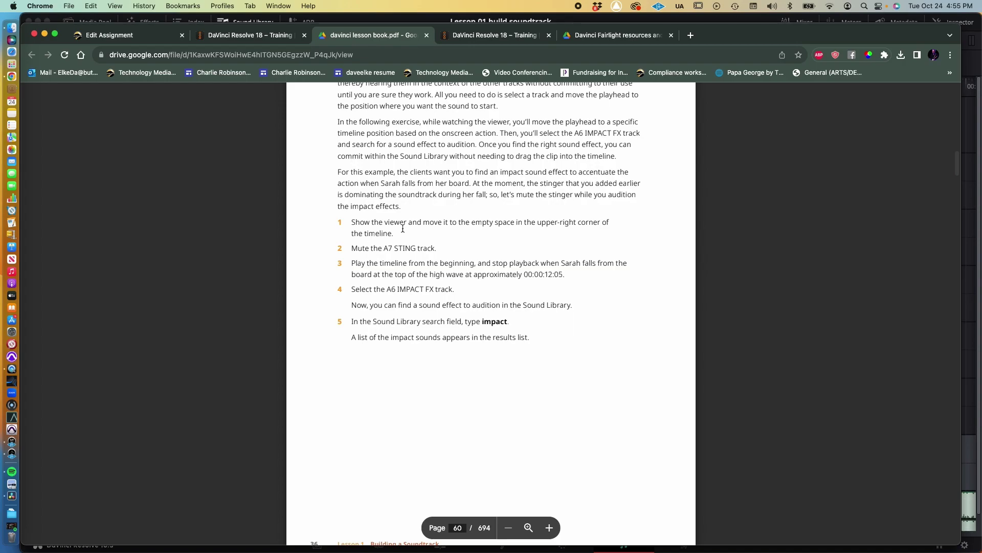
Step: Back in DaVinci Resolve, show the viewer, float it as a separate window and move it to the timeline's upper-right corner
key("super+Tab")
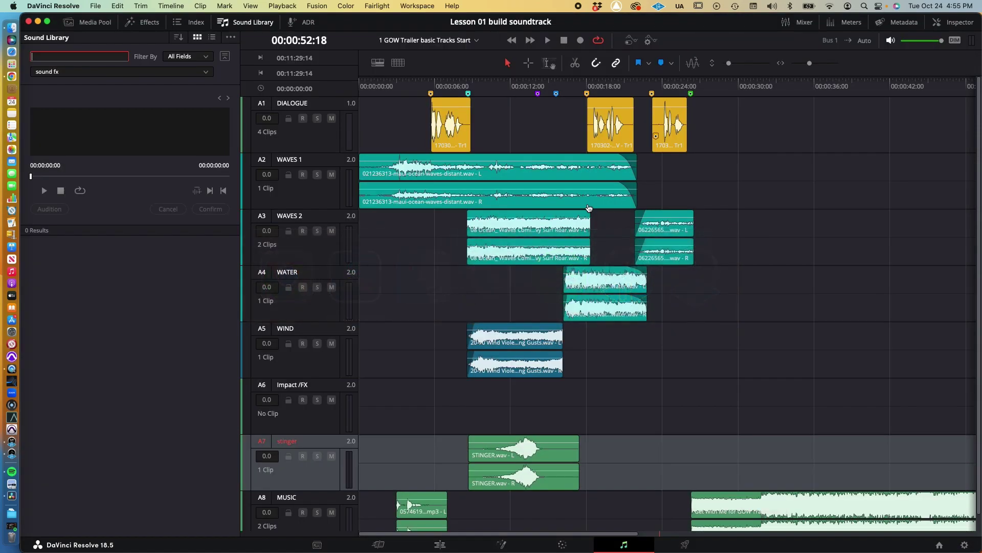
left_click(844, 22)
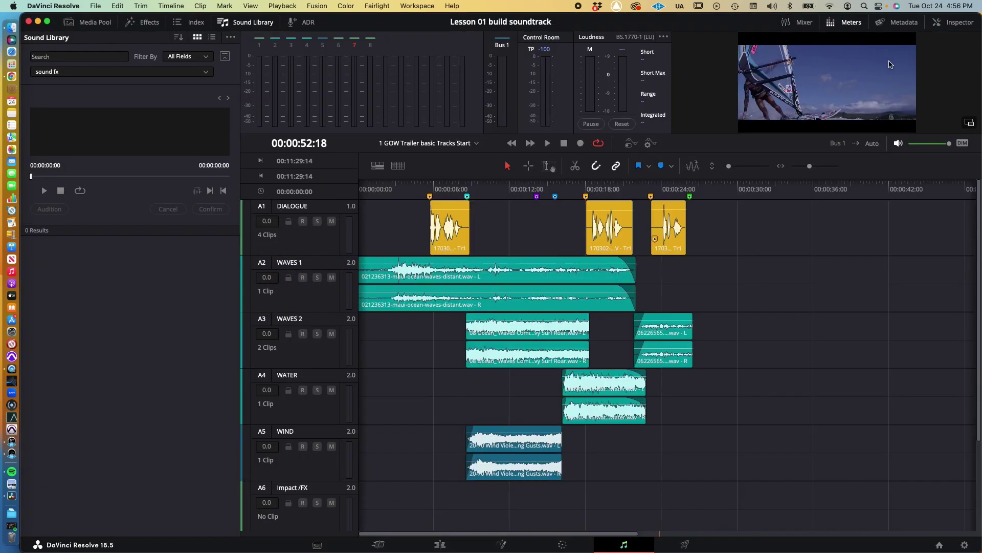
left_click(969, 124)
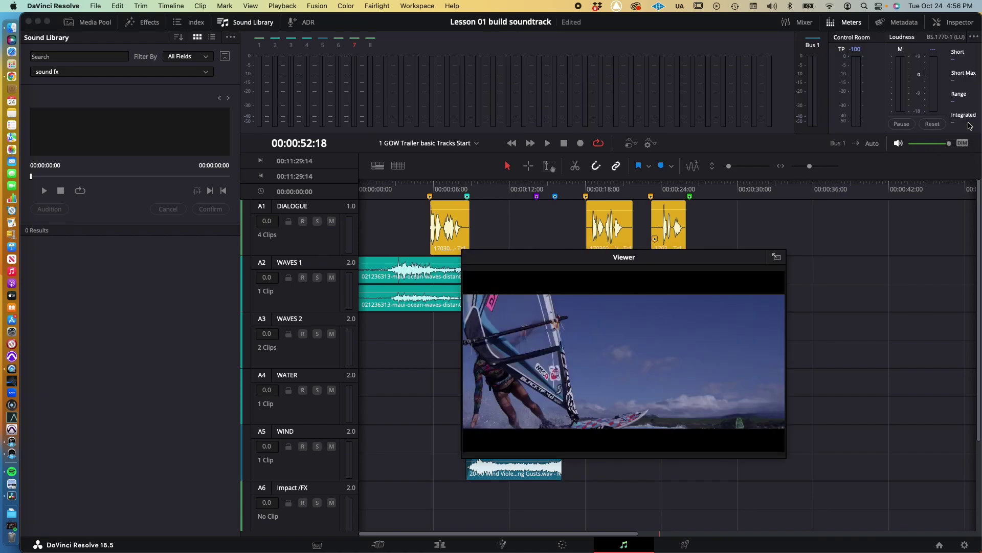
left_click_drag(735, 261, 924, 30)
Step: Check the next instruction in the Chrome lesson book and mute the A7 stinger track in DaVinci Resolve
key("super+Tab")
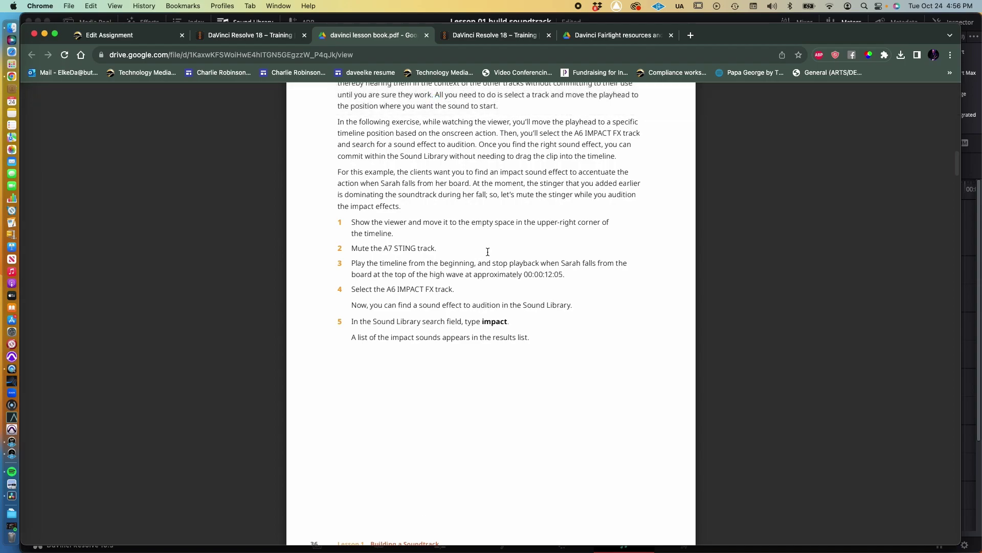
key("super+Tab")
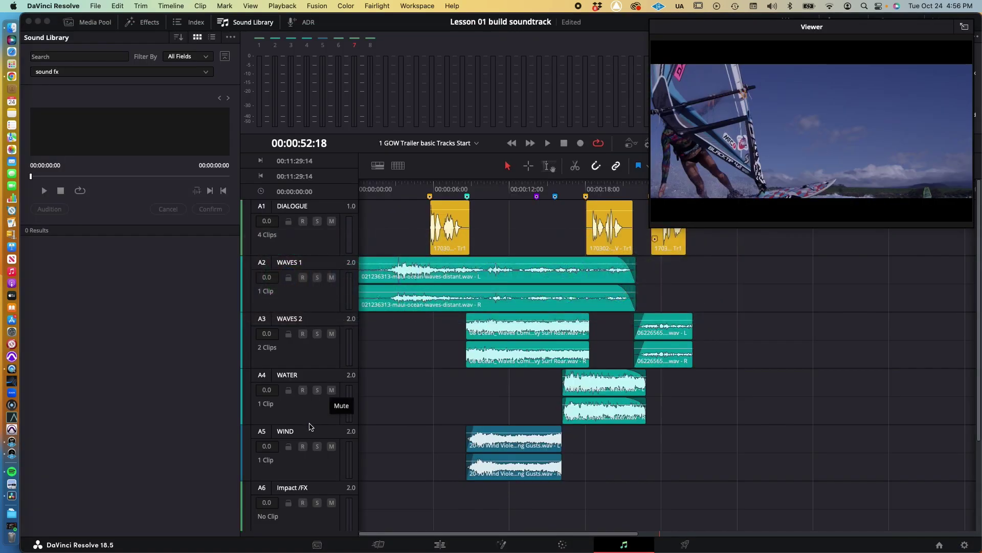
scroll(306, 444, "down", 1)
scroll(306, 444, "down", 5)
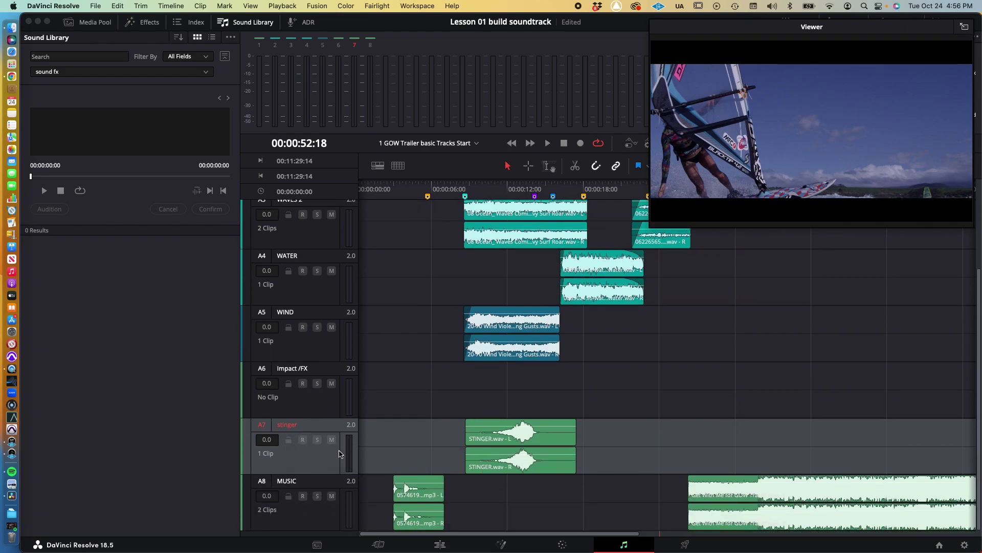
left_click(331, 440)
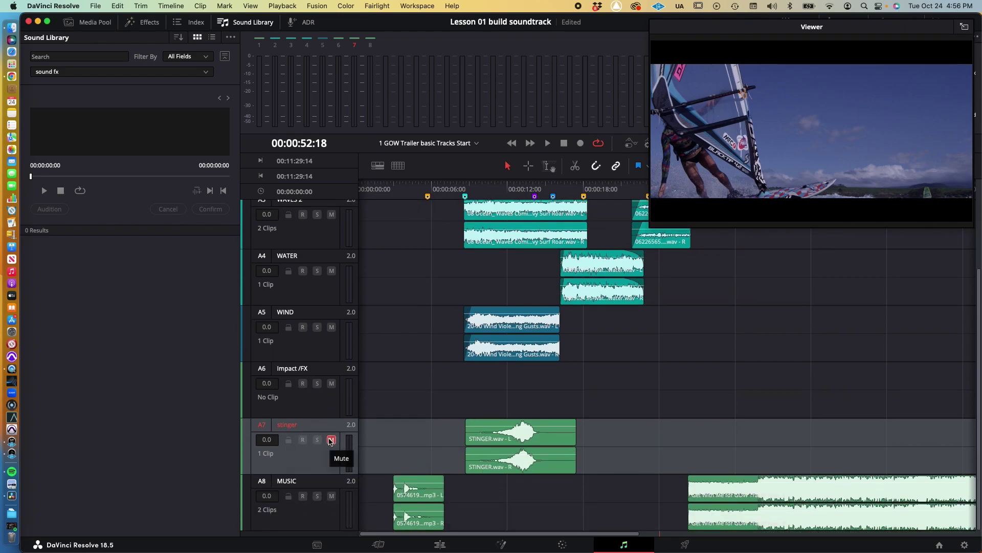
Step: Check the lesson book's timecode, play the surfing section and park the playhead at 00:00:12:04, where the surfer falls
key("super+Tab")
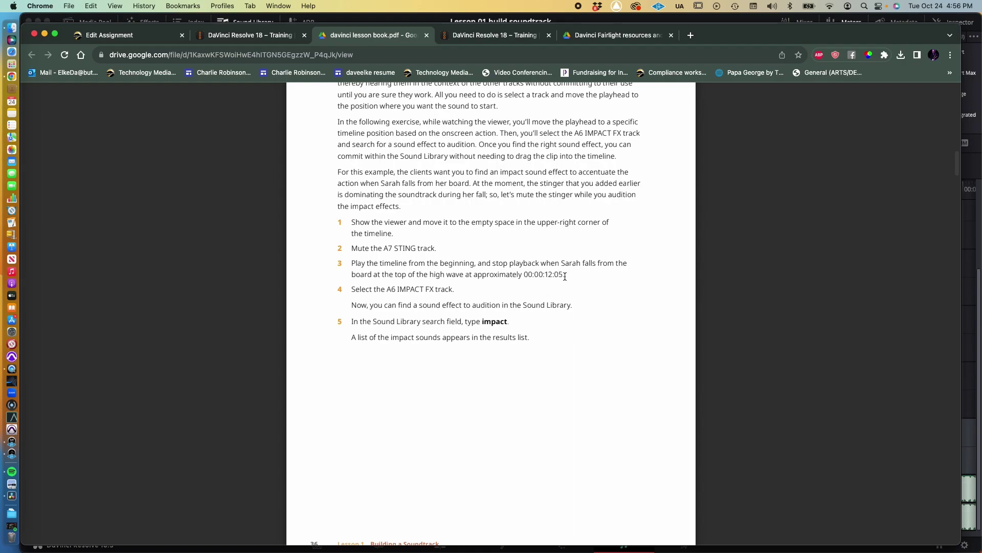
key("super+Tab")
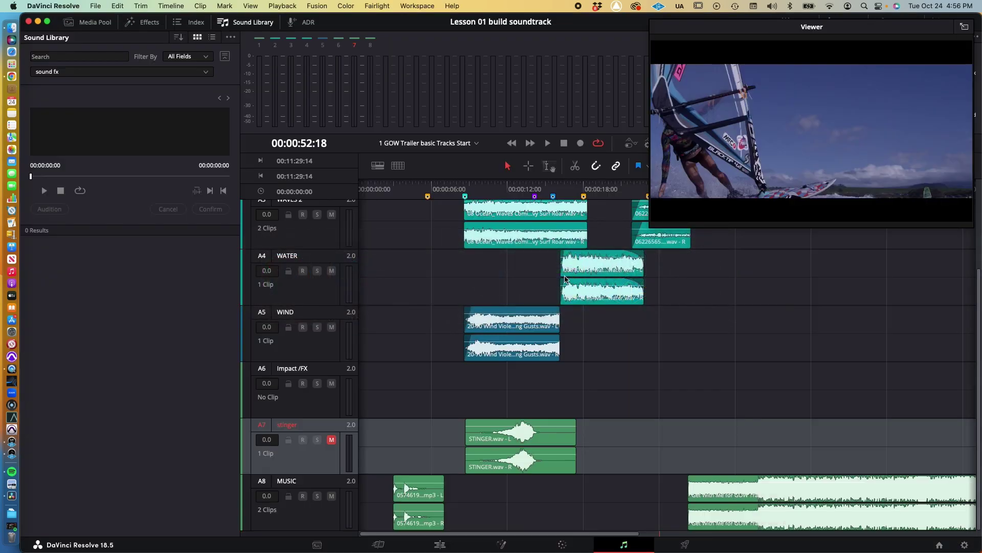
left_click(512, 143)
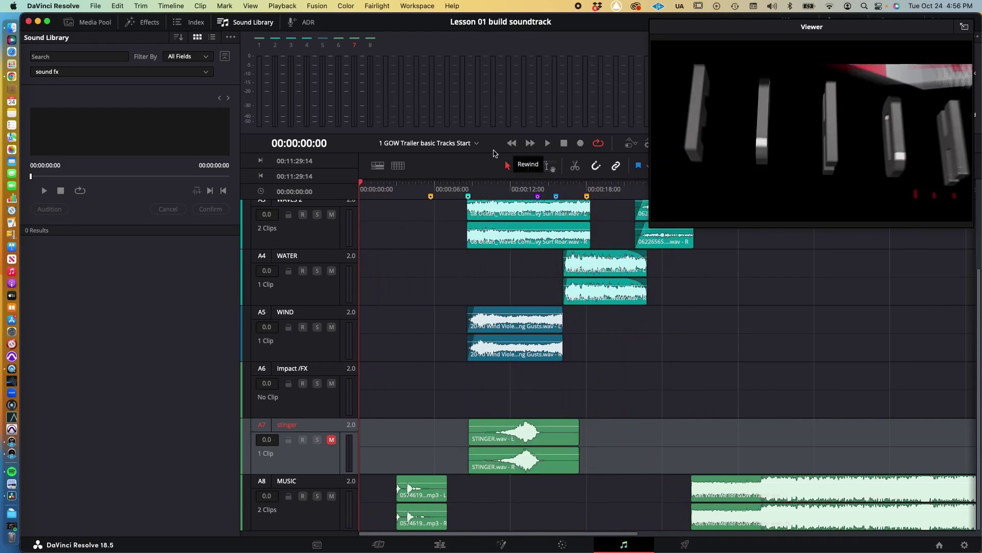
left_click(466, 184)
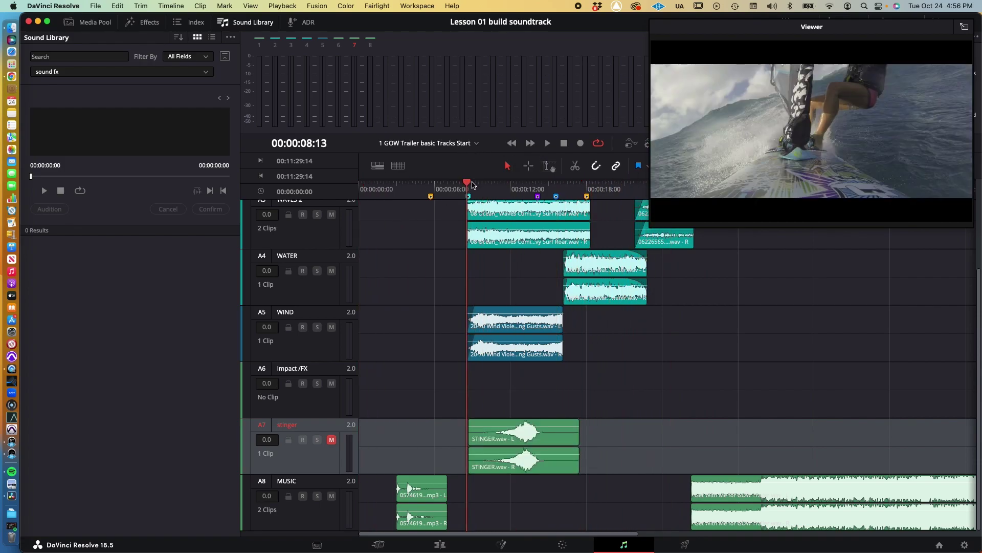
key("space")
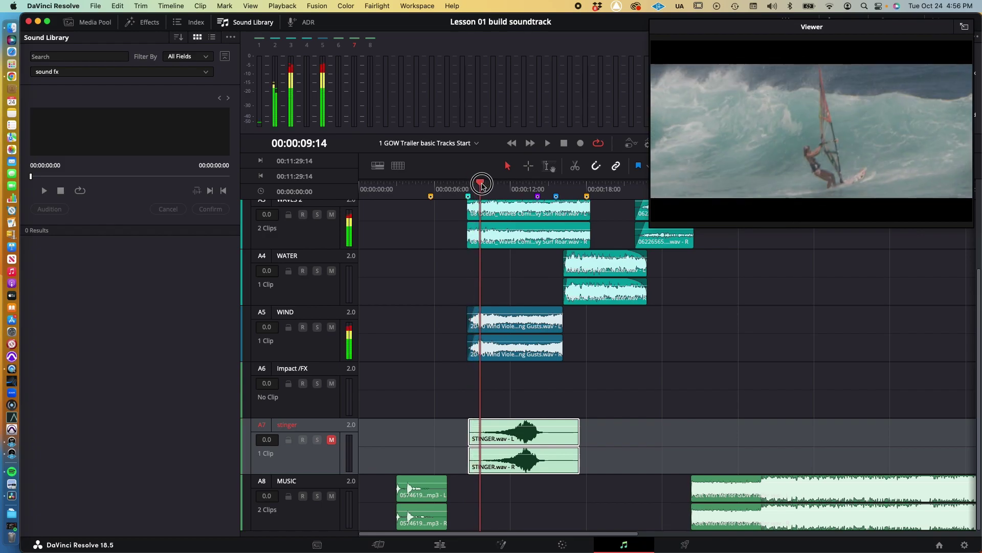
mouse_move(493, 187)
left_mouse_down()
mouse_move(512, 188)
mouse_move(489, 188)
left_mouse_up()
key("space")
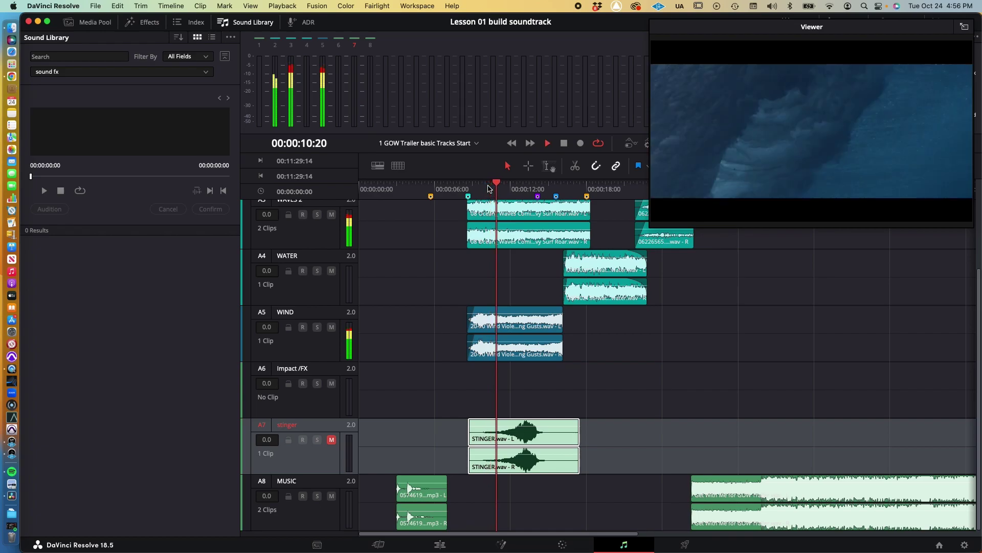
key("space")
left_click_drag(487, 183, 512, 187)
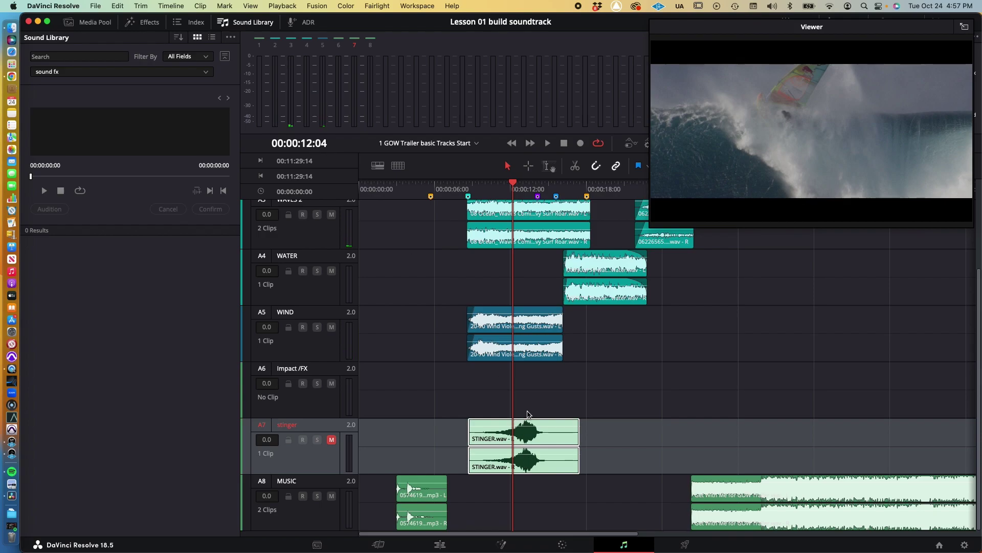
Step: Recheck the lesson book's search instruction in Chrome and search DaVinci Resolve's sound fx database for impact
key("super+Tab")
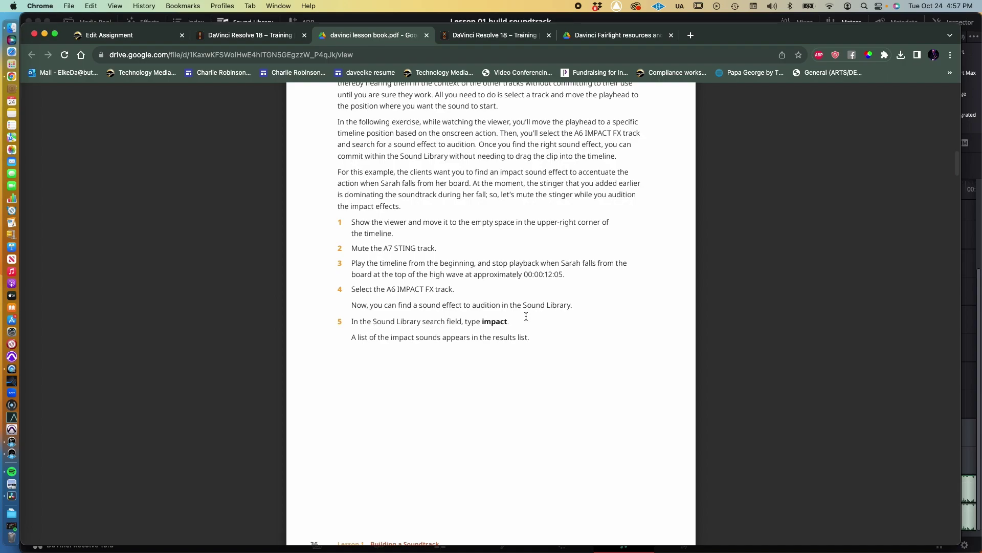
key("super+Tab")
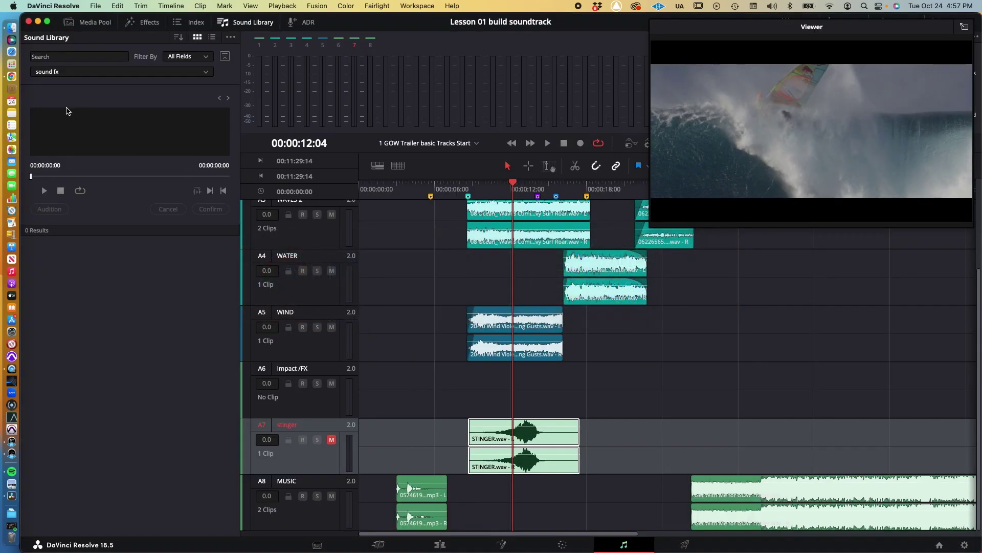
left_click(89, 56)
type("impact")
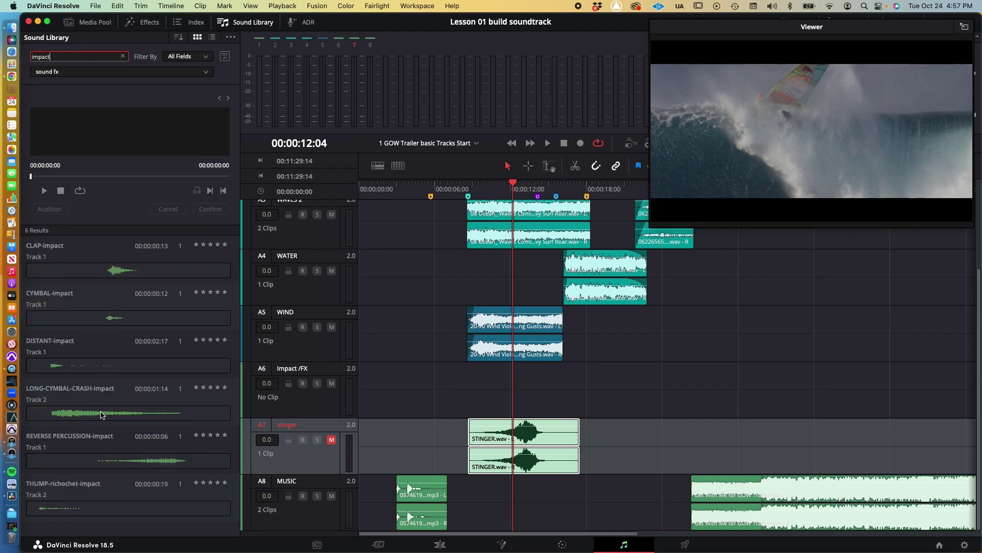
Step: Switch to Chrome and read the lesson book's steps on selecting and previewing impact sounds
key("super+Tab")
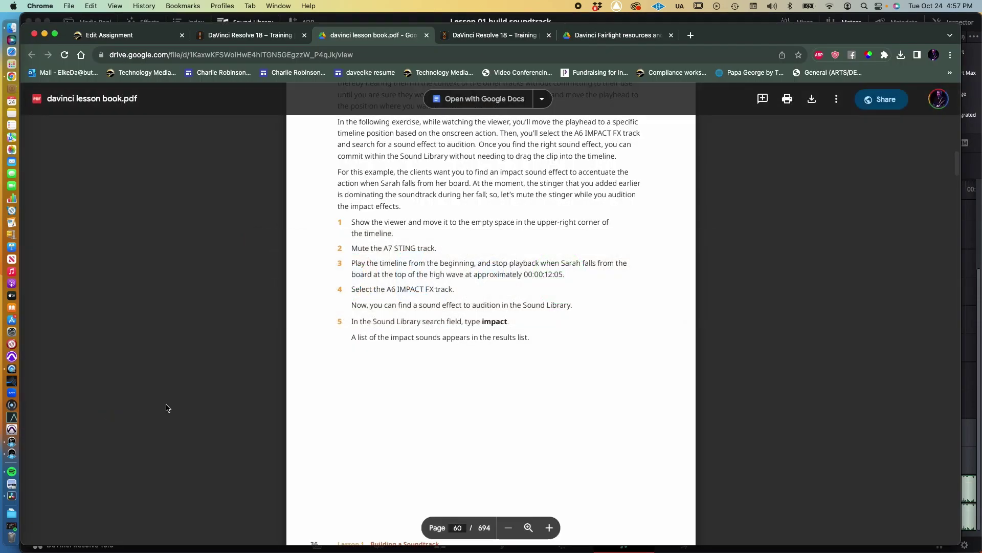
scroll(409, 361, "down", 10)
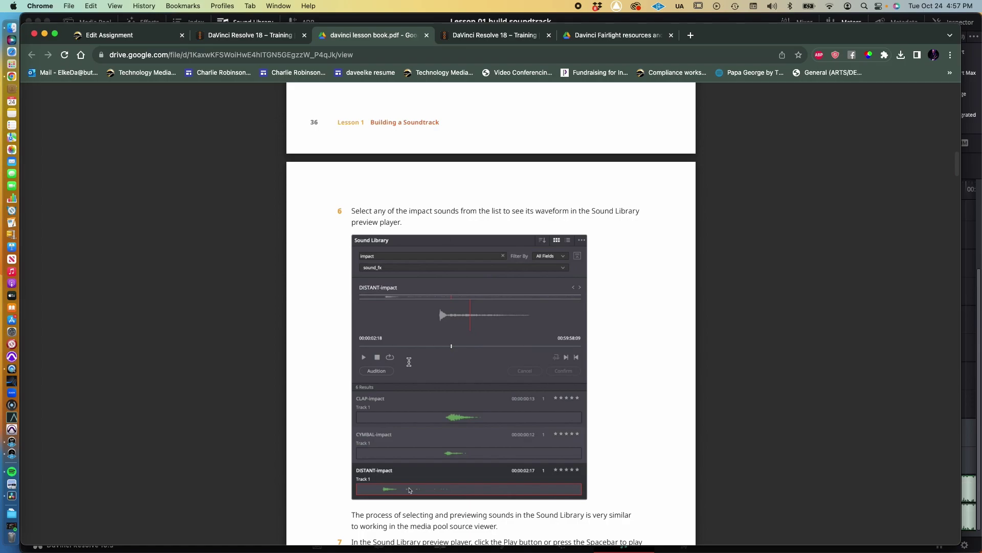
scroll(409, 362, "down", 3)
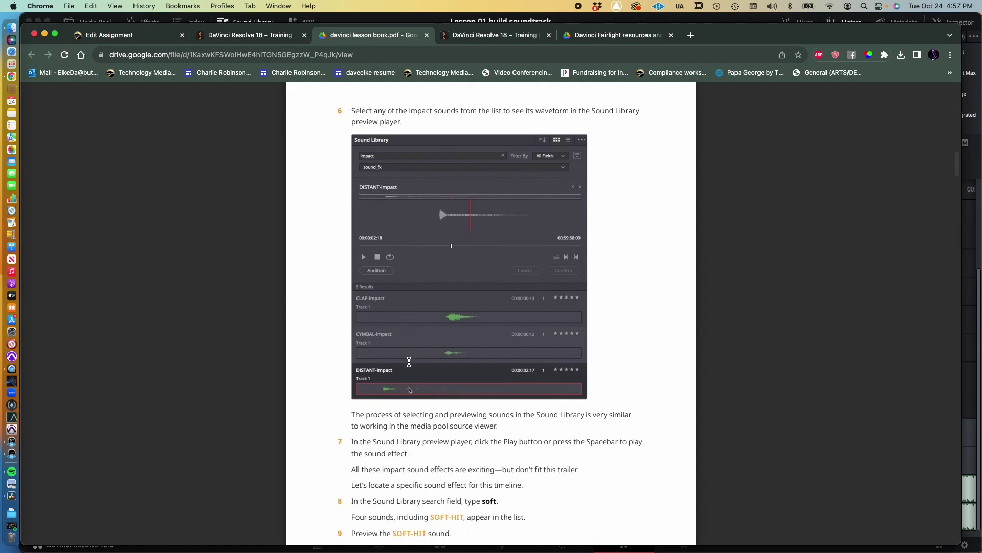
Step: Return to DaVinci Resolve and preview the CLAP-impact, CYMBAL-impact and DISTANT-impact sounds in the Sound Library player
key("super+Tab")
left_click(93, 271)
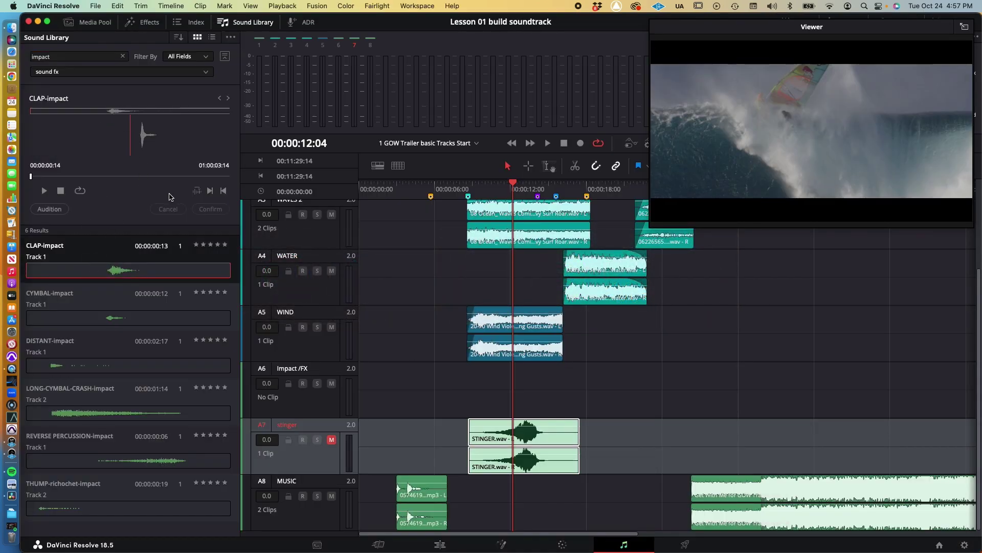
left_click(45, 191)
left_click(95, 321)
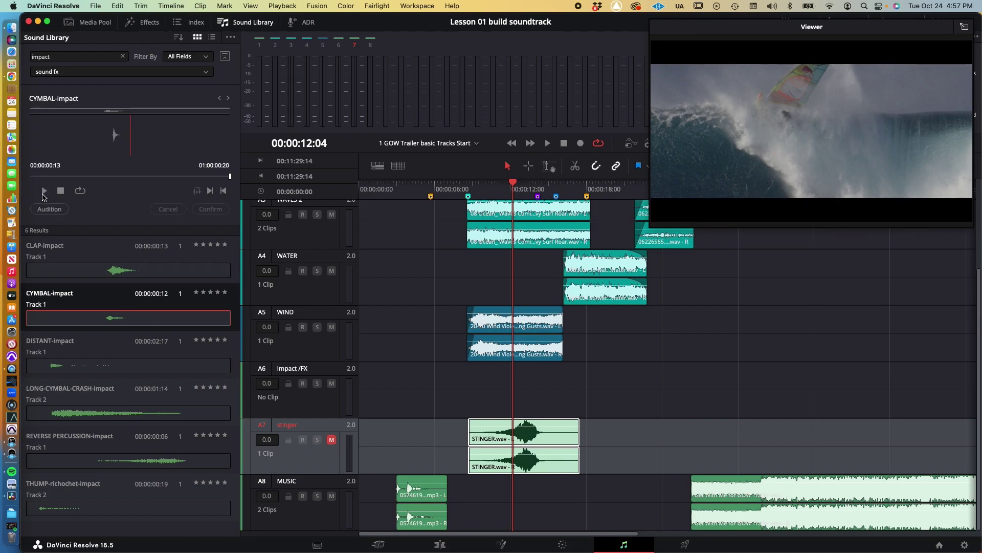
left_click(113, 365)
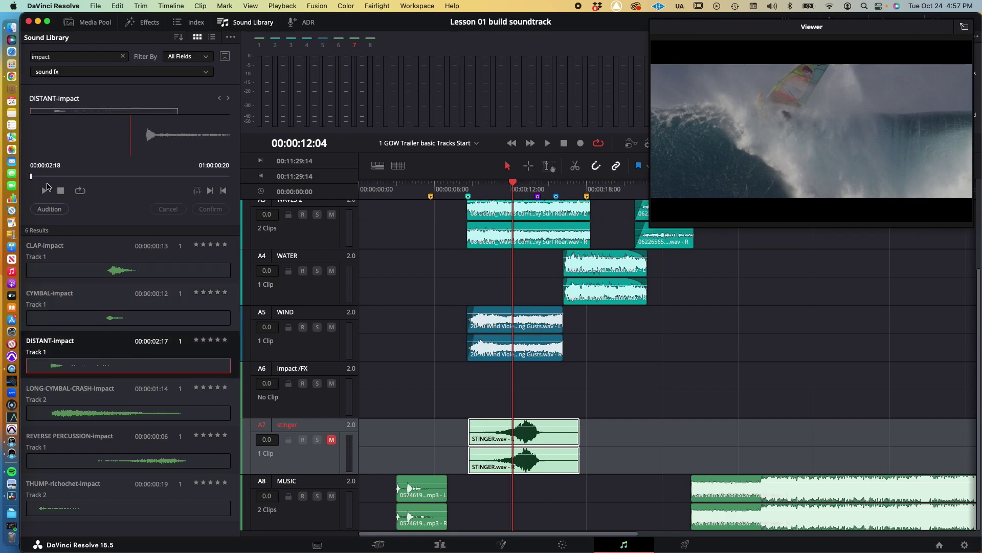
left_click(45, 191)
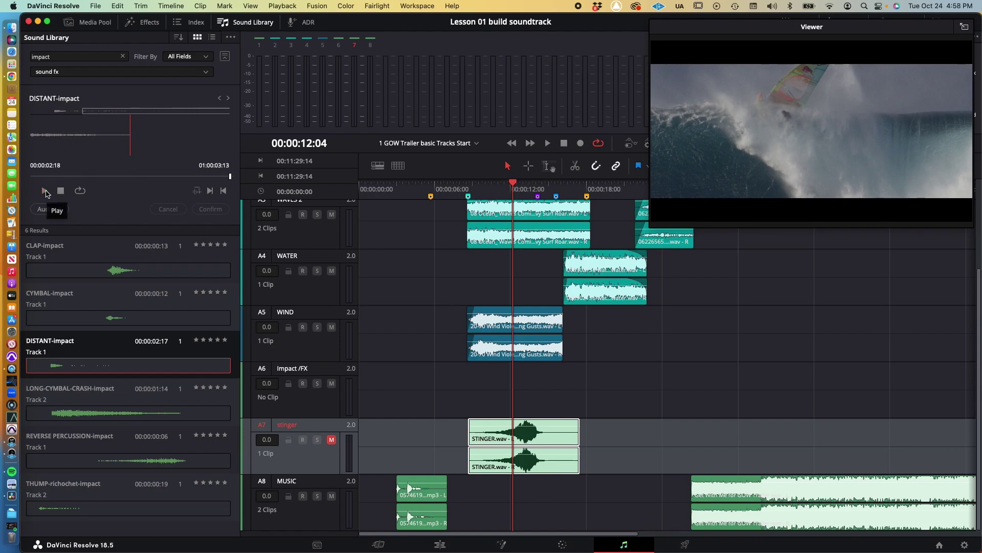
Step: Switch to Chrome and read the lesson book's steps for searching for soft and previewing the SOFT-HIT sound
key("super+Tab")
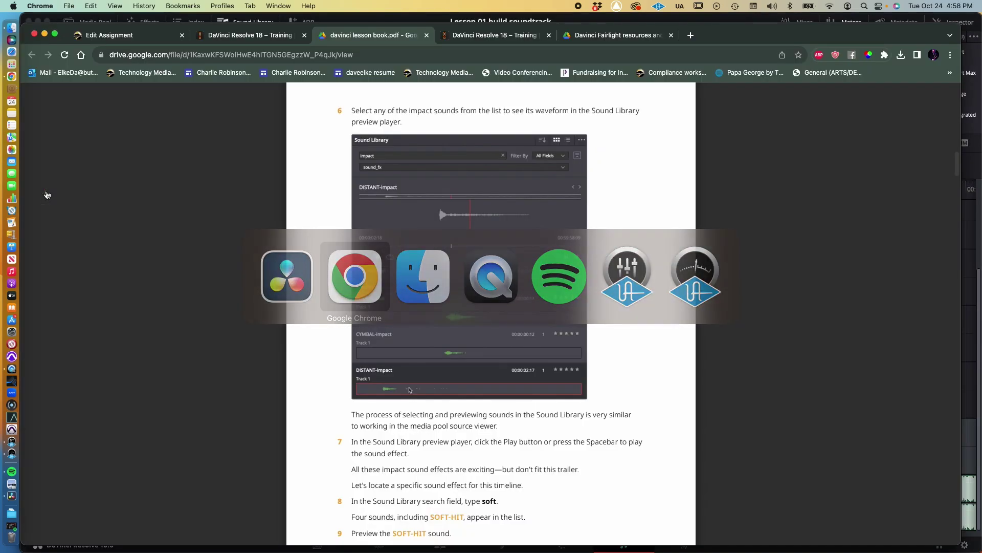
scroll(366, 284, "down", 5)
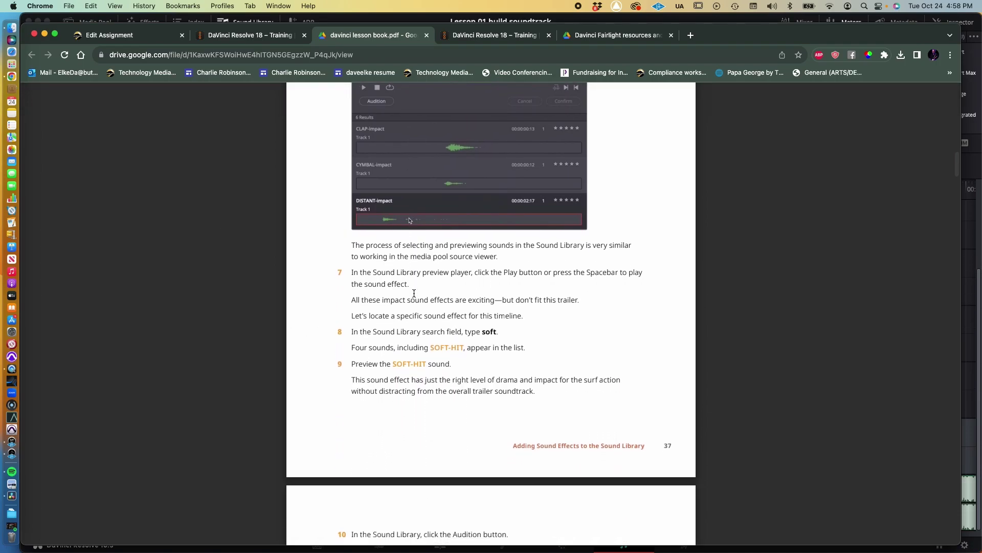
scroll(414, 293, "down", 2)
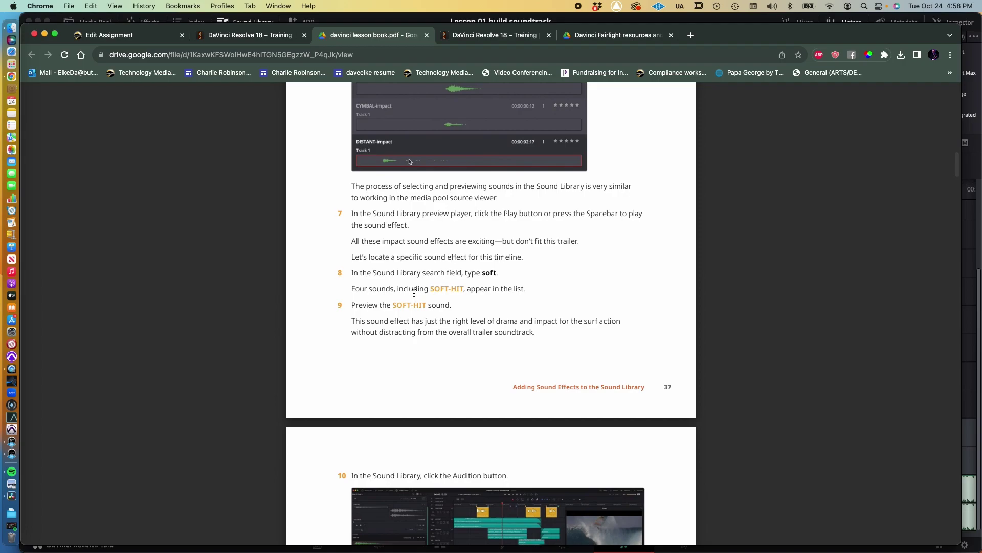
scroll(414, 293, "down", 1)
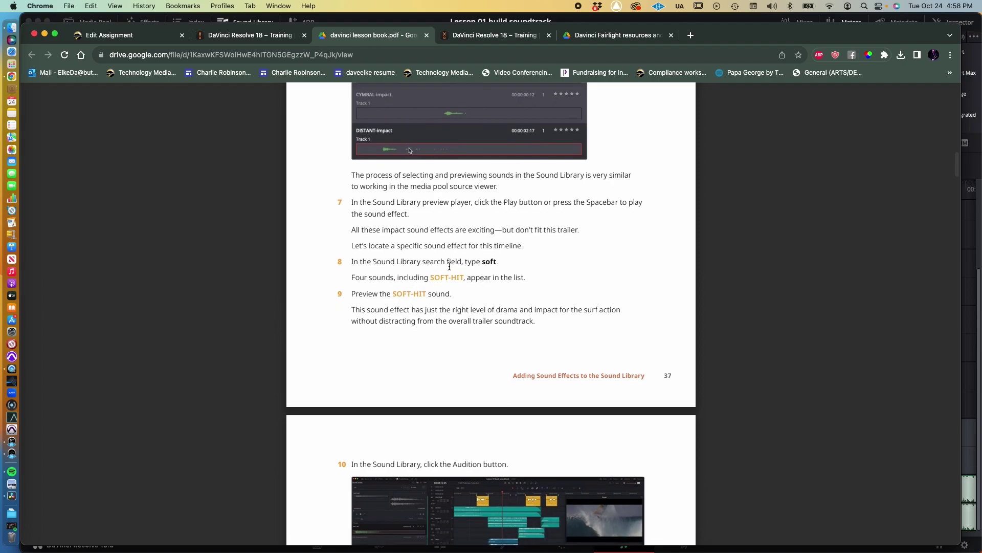
key("super+Tab")
key("Tab")
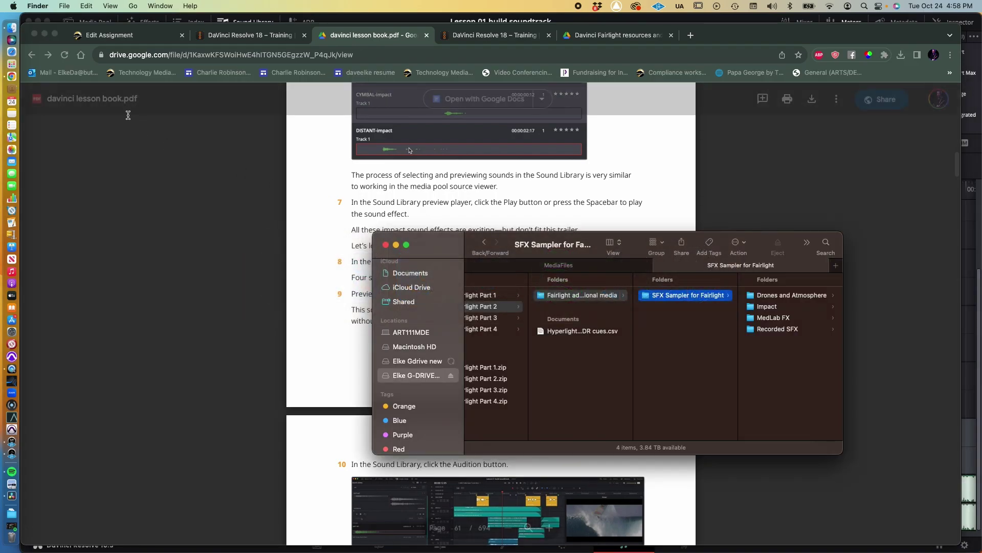
Step: Return to DaVinci Resolve, search the Sound Library for soft and preview the first SOFT-HIT sound
key("super+Tab")
key("super+Tab")
key("Tab")
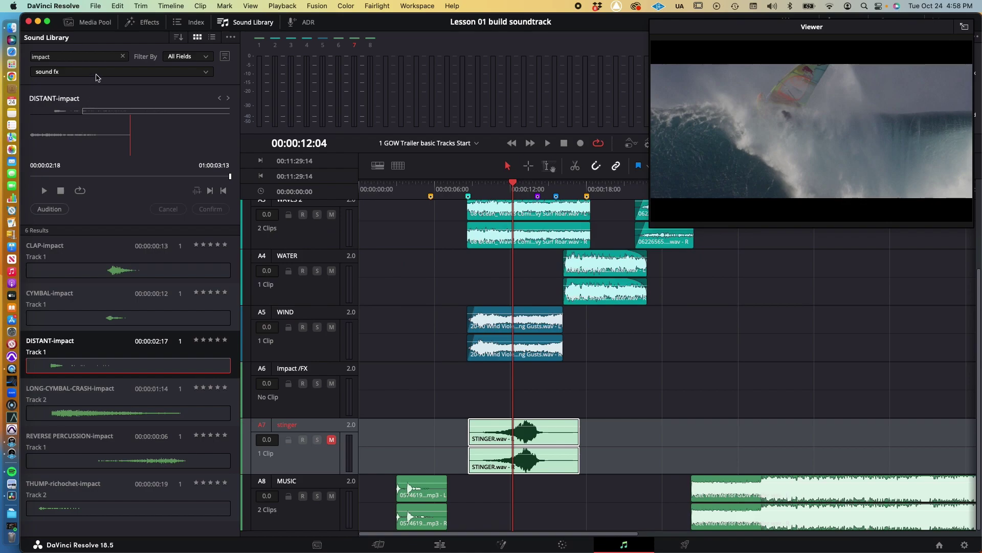
left_click(73, 55)
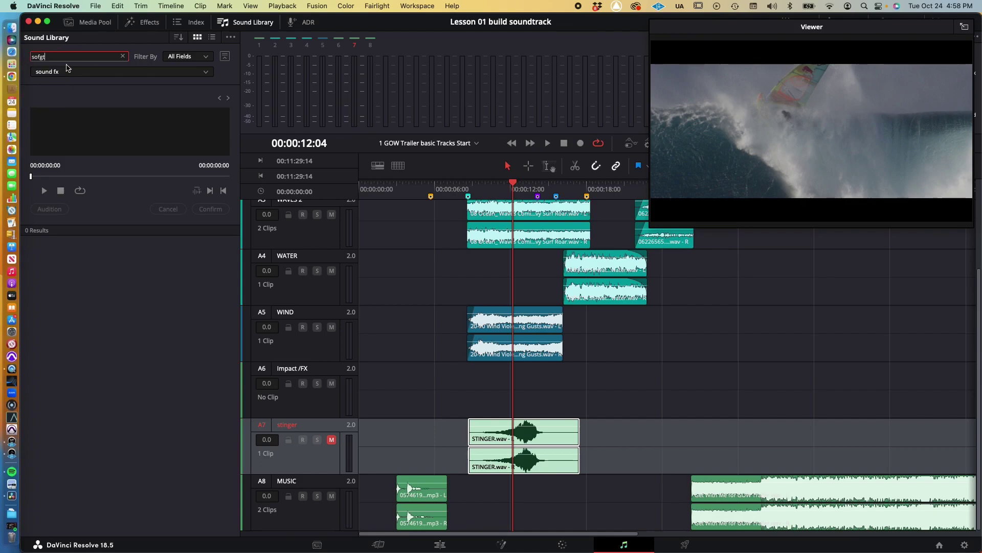
key("BackSpace")
type("t")
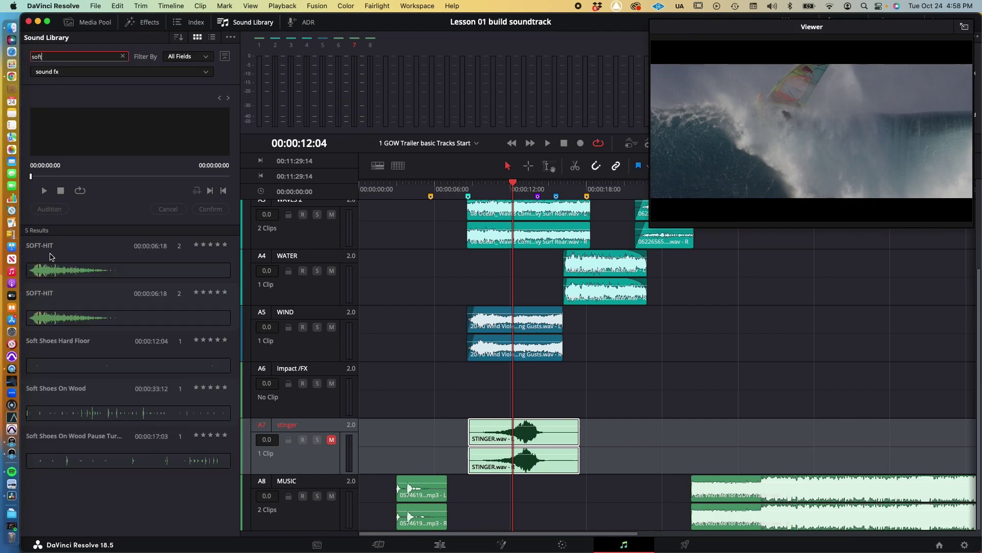
left_click(59, 270)
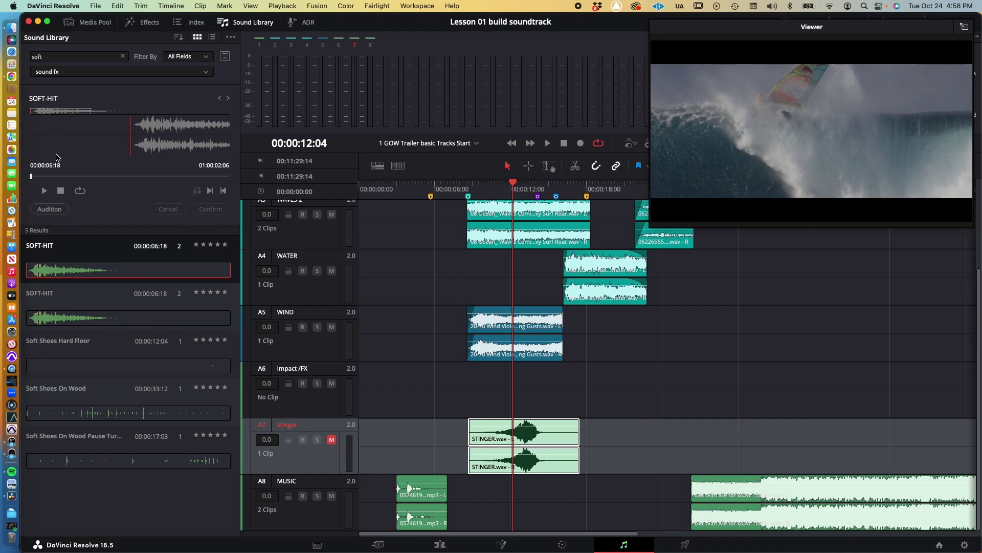
left_click(45, 190)
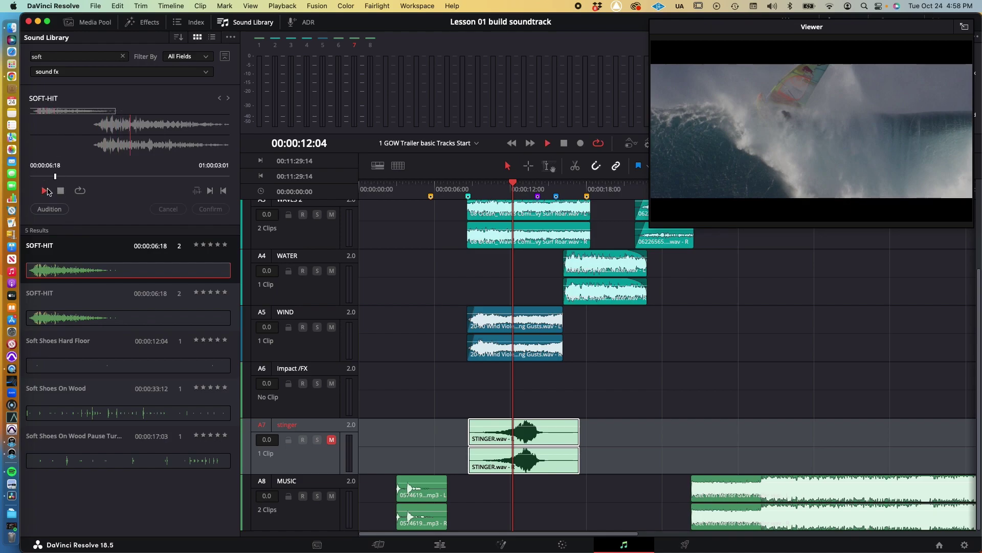
left_click(60, 191)
Step: Switch to Chrome and read the lesson book's steps on auditioning, playing and confirming the sound effect in the timeline
key("super+Tab")
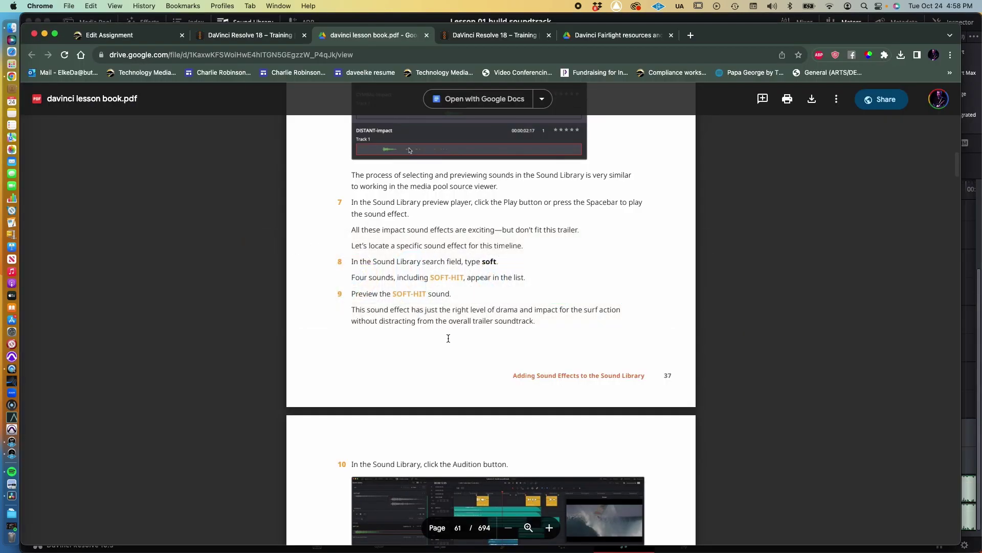
scroll(451, 337, "down", 3)
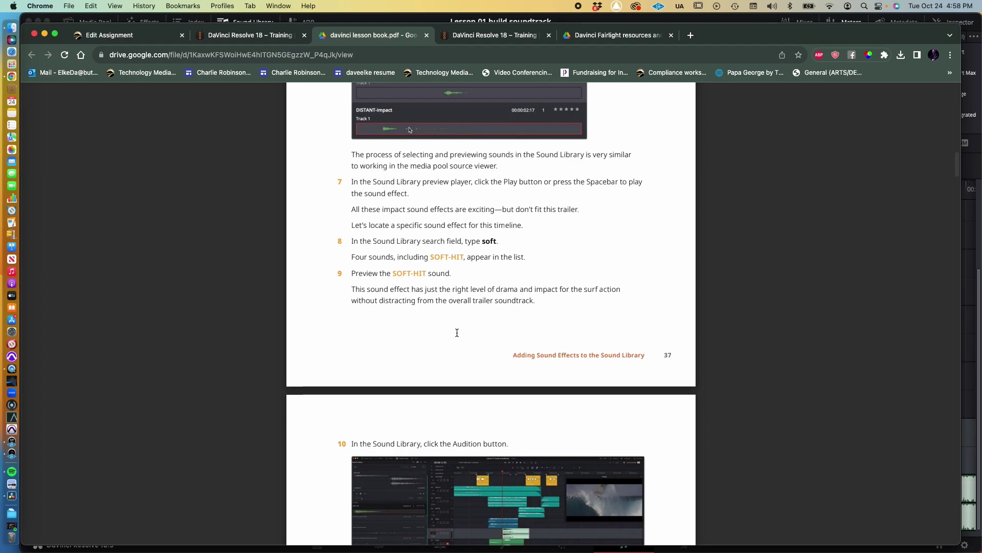
scroll(456, 332, "down", 5)
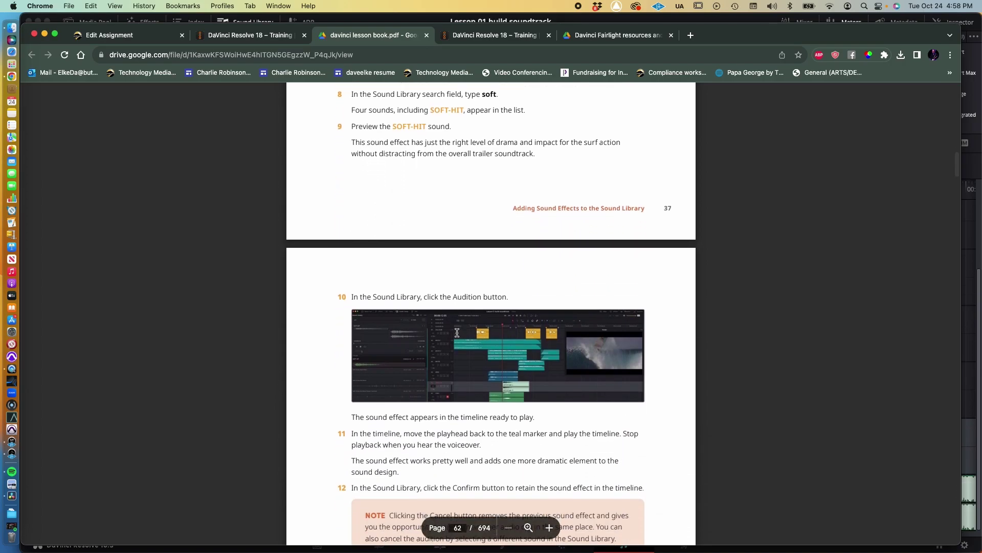
scroll(457, 333, "down", 8)
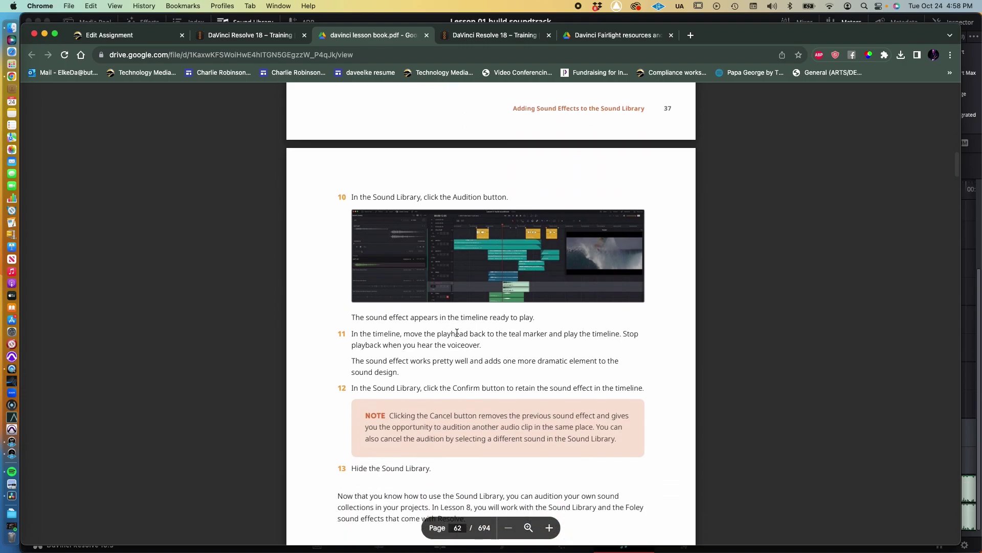
scroll(456, 332, "down", 1)
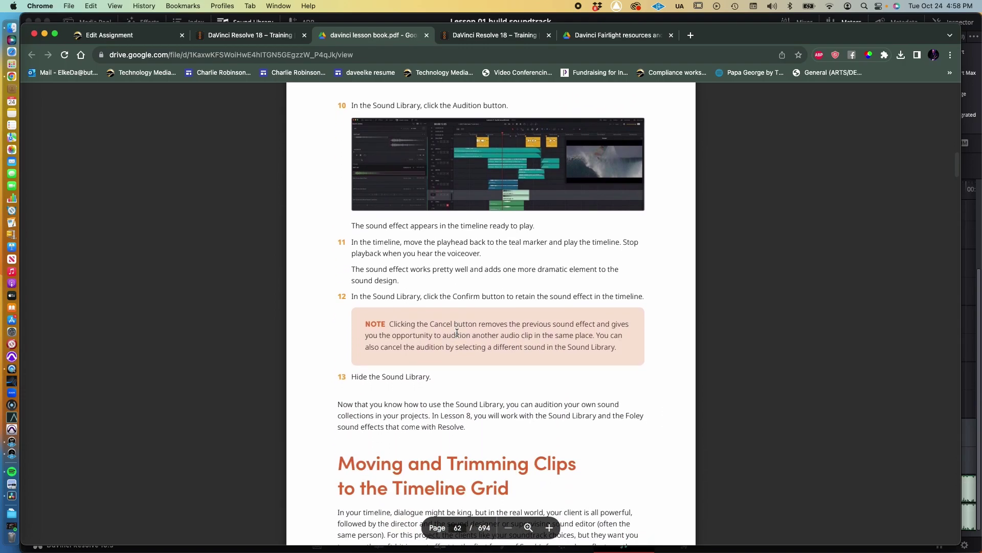
Step: Return to DaVinci Resolve, place the SOFT-HIT sound on the Impact /FX track at 00:00:12:04, and play the timeline from around the teal marker
key("super+Tab")
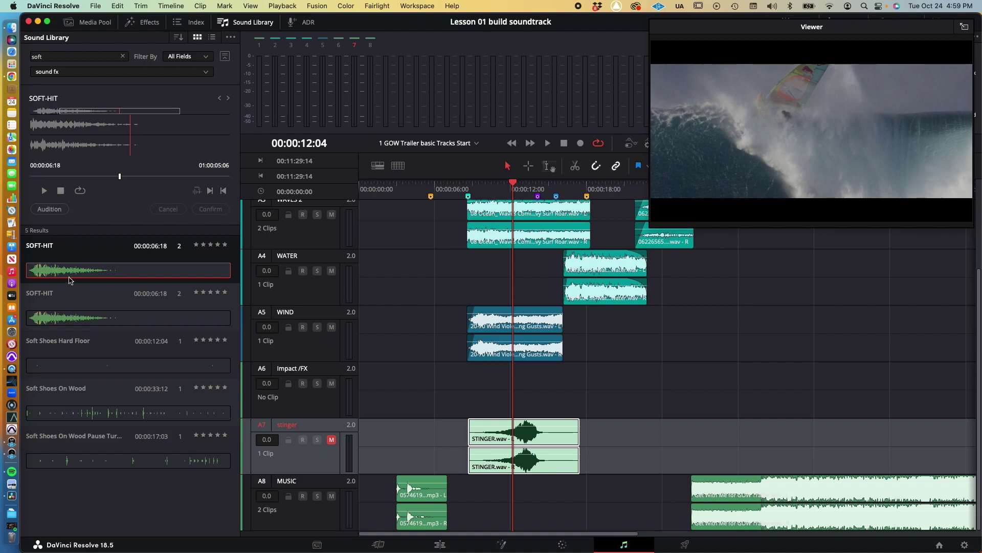
left_click_drag(70, 275, 508, 384)
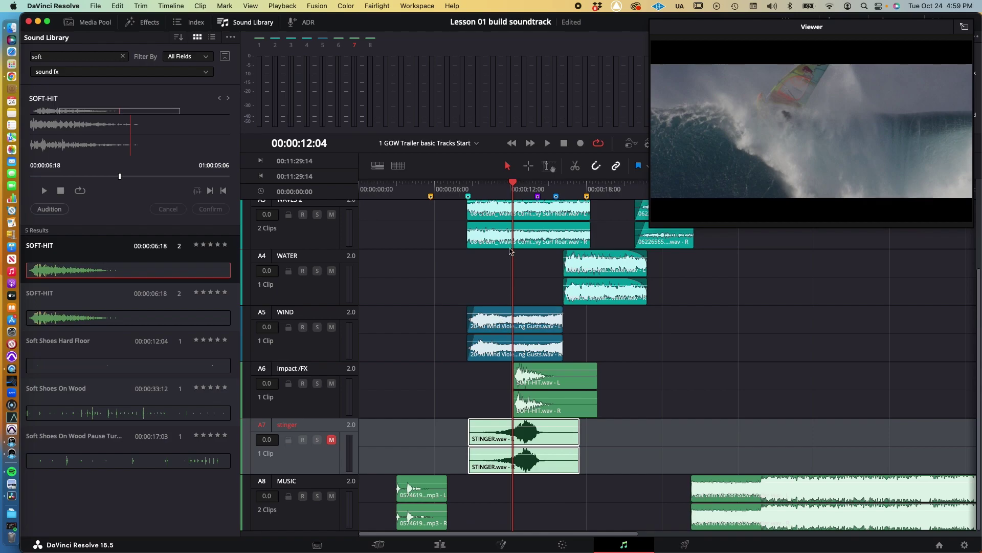
left_click_drag(512, 182, 464, 185)
key("space")
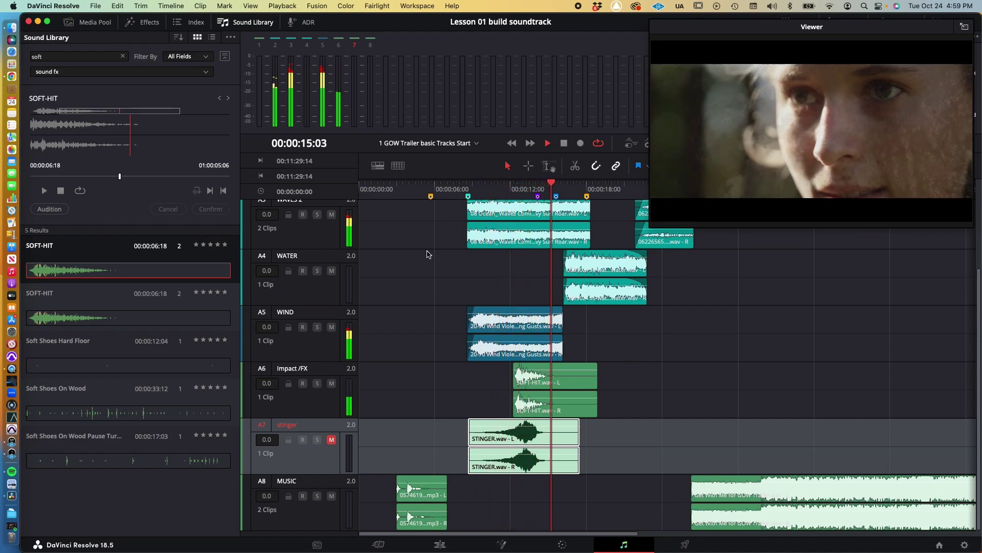
key("space")
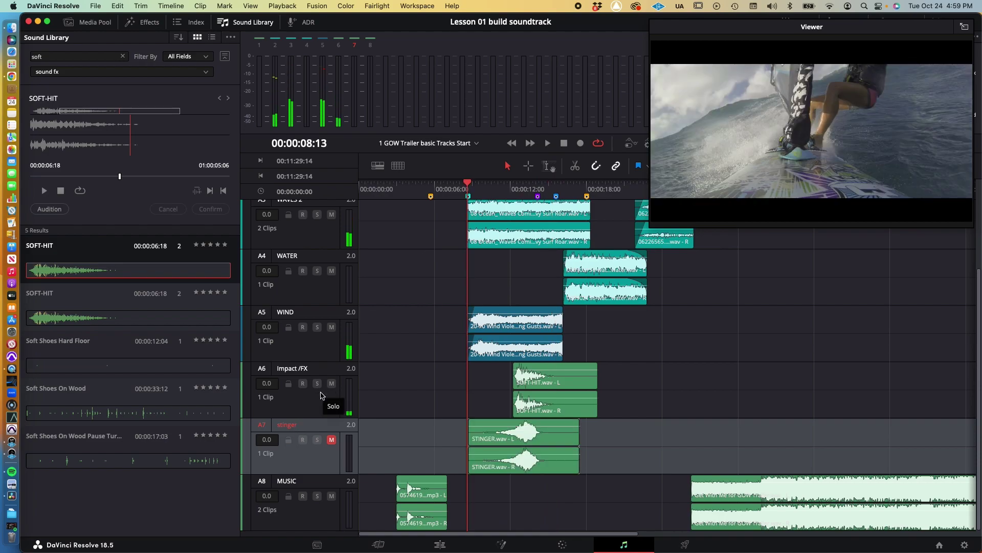
Step: Glance at the lesson book in Chrome, unmute the stinger track in DaVinci Resolve, and play the soundtrack from the teal marker into the voiceover
key("super+Tab")
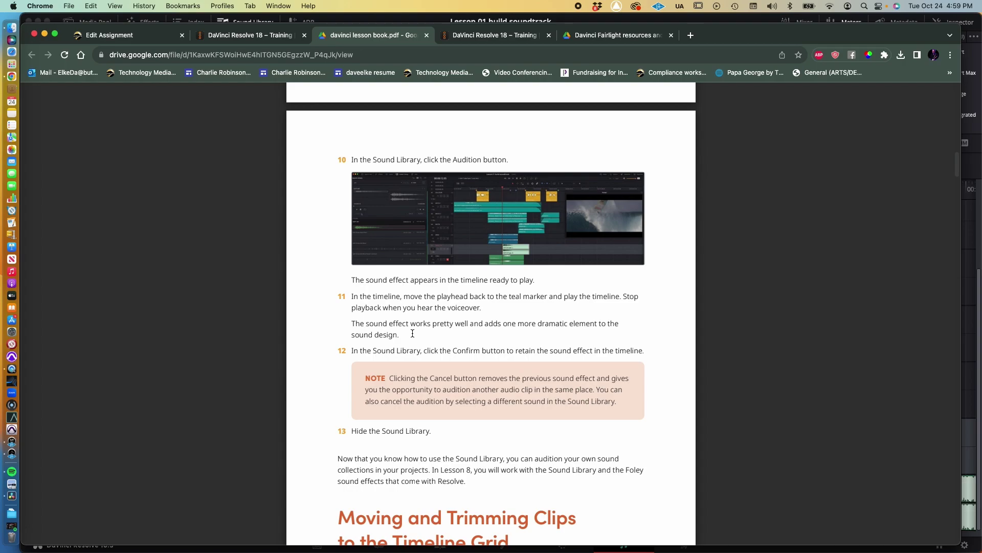
key("super+Tab")
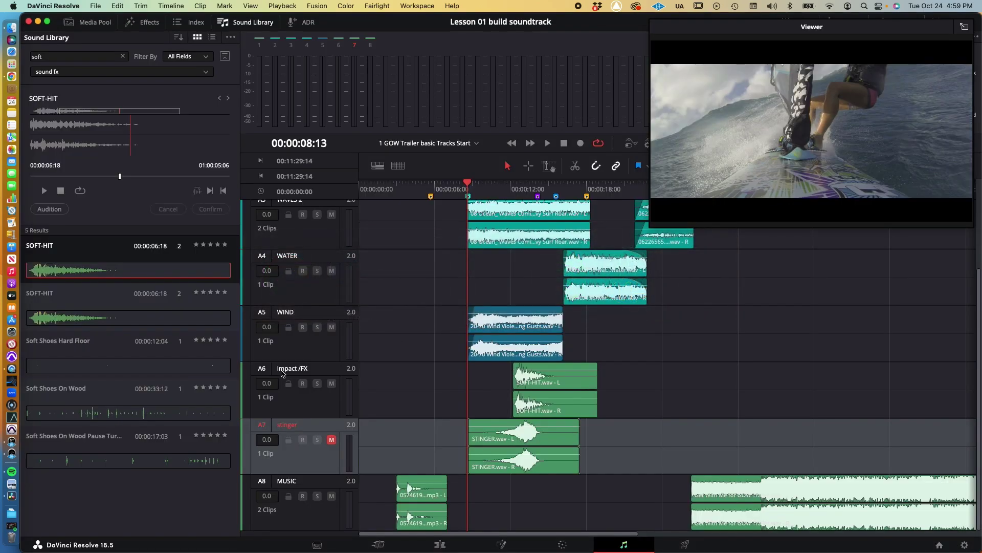
left_click(332, 439)
scroll(634, 362, "up", 5)
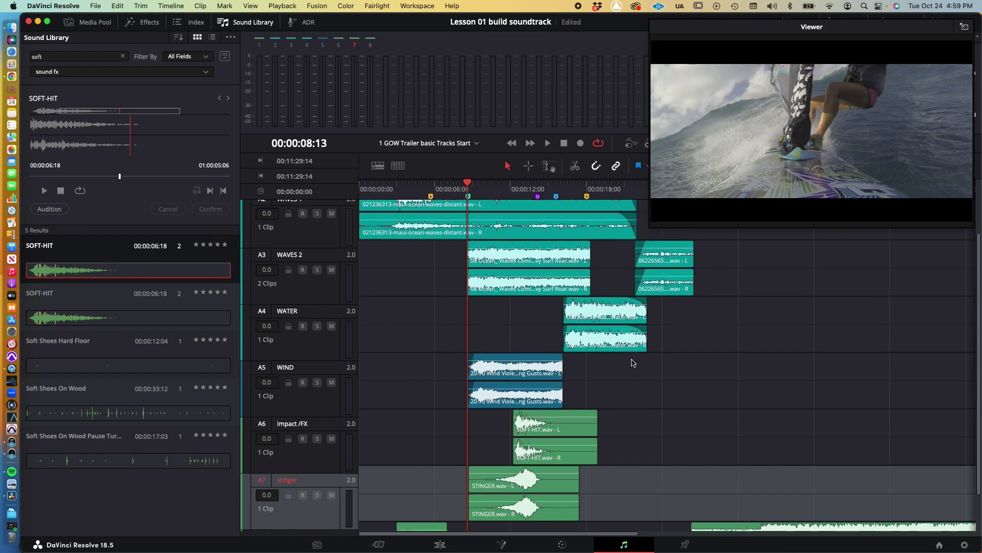
scroll(634, 361, "down", 3)
scroll(633, 362, "up", 2)
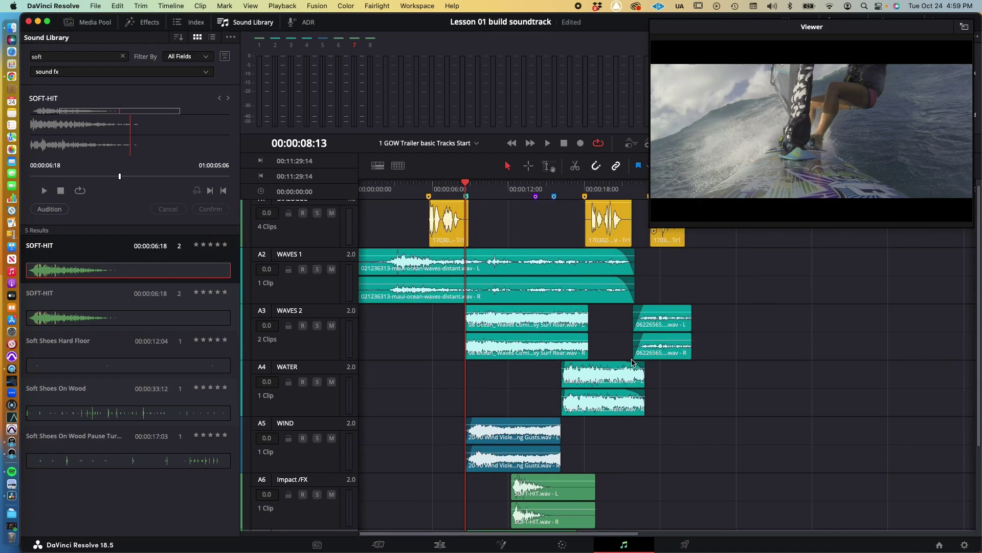
key("space")
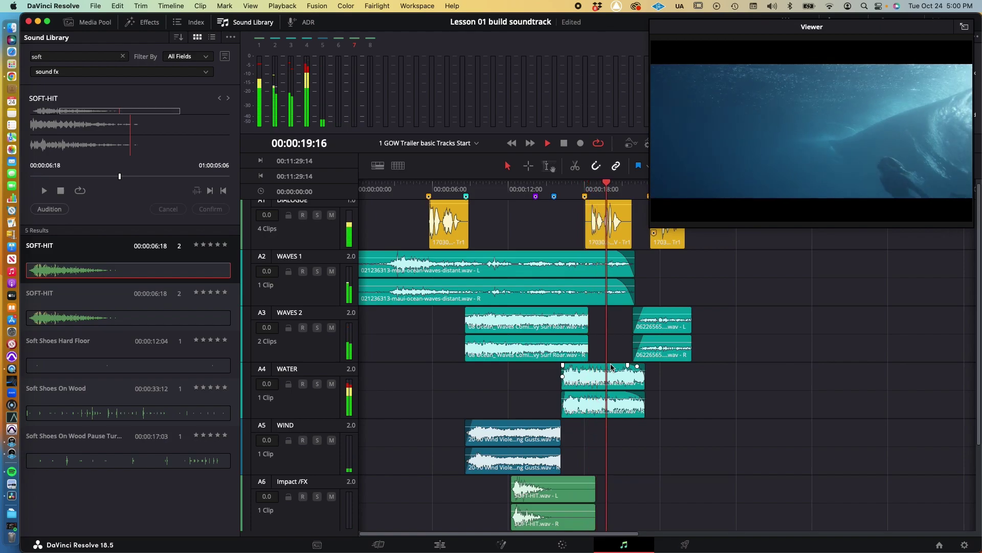
key("space")
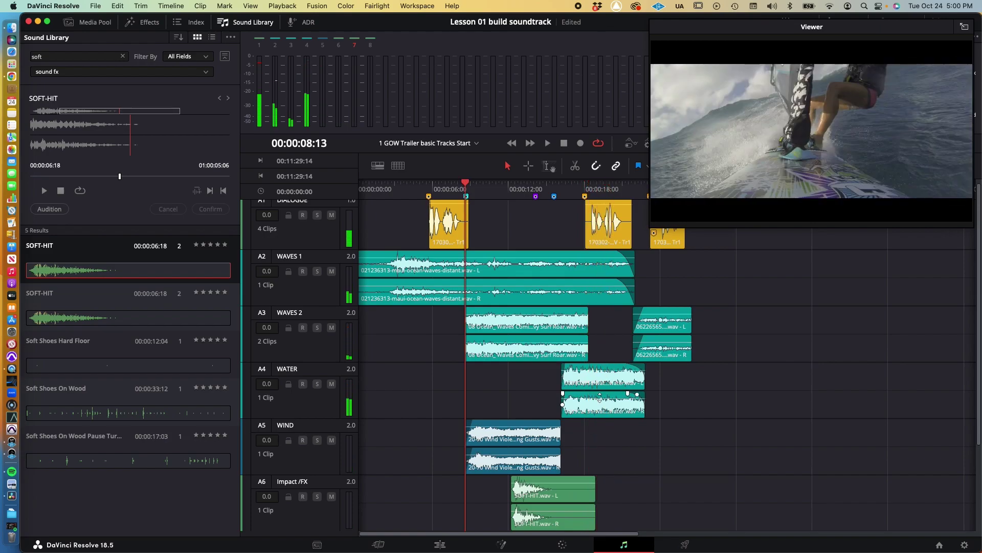
Step: Check the end of the lesson book's Sound Library section in Chrome and hide the Sound Library in DaVinci Resolve
key("super+Tab")
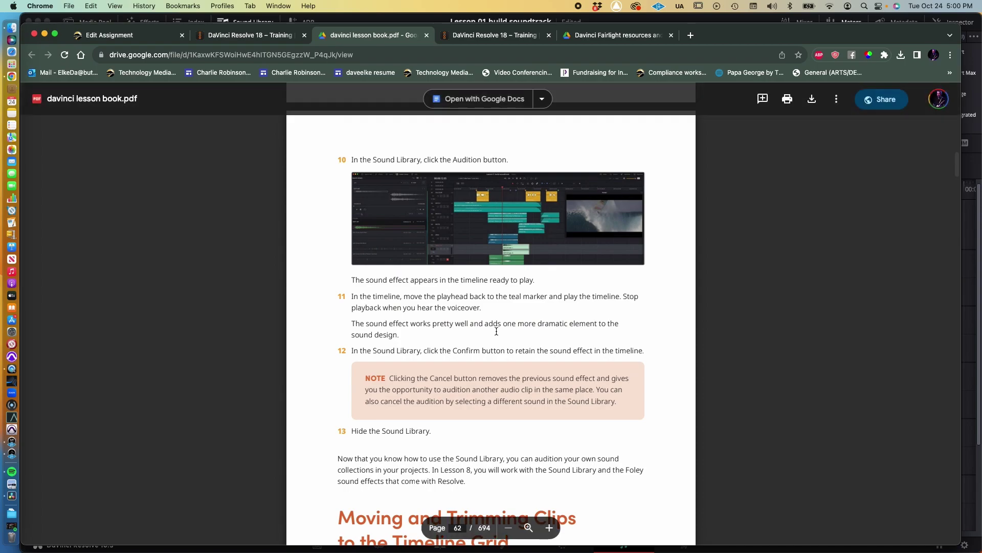
scroll(490, 334, "down", 5)
scroll(496, 331, "down", 3)
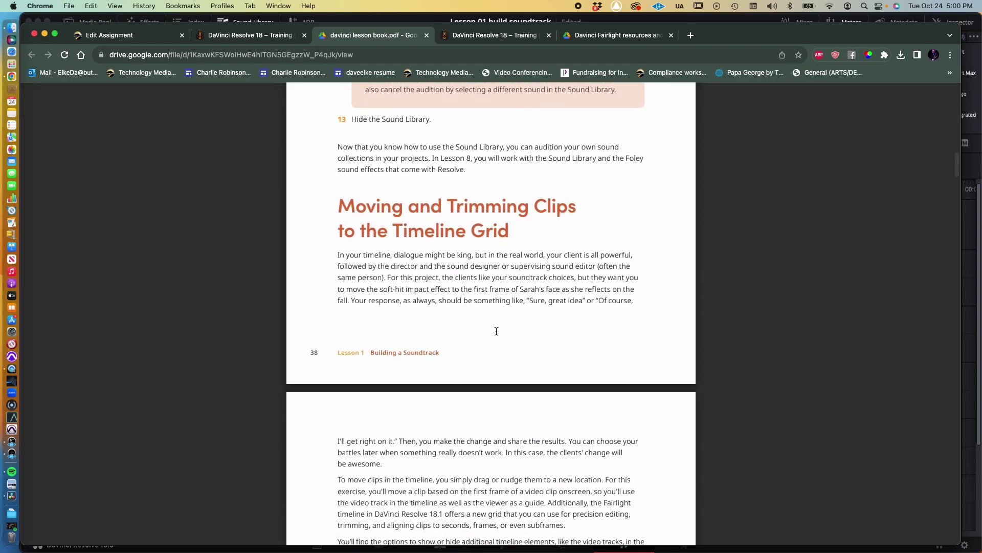
key("super+Tab")
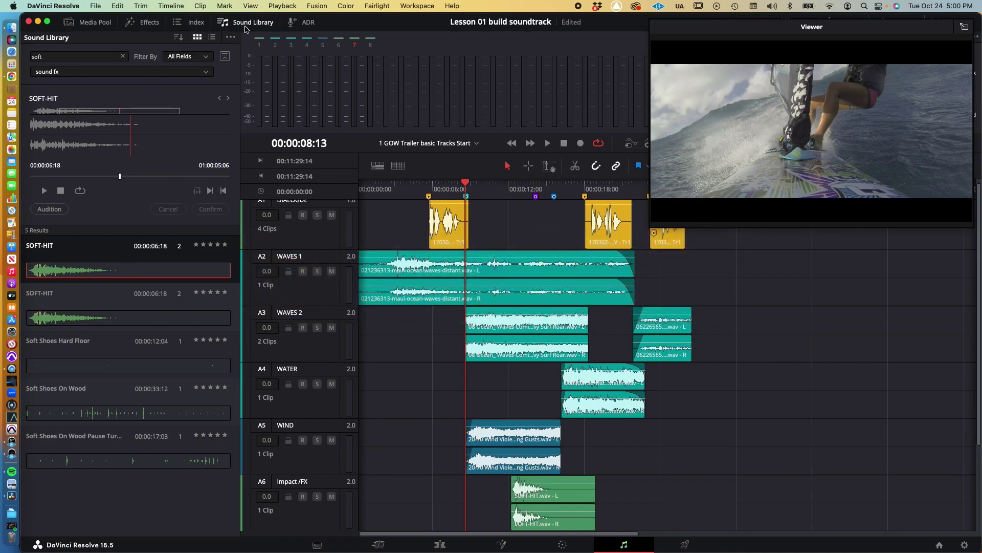
left_click(246, 29)
Step: Switch to Chrome and read the lesson book's introduction to moving and trimming clips and its instruction for showing video tracks
key("super+Tab")
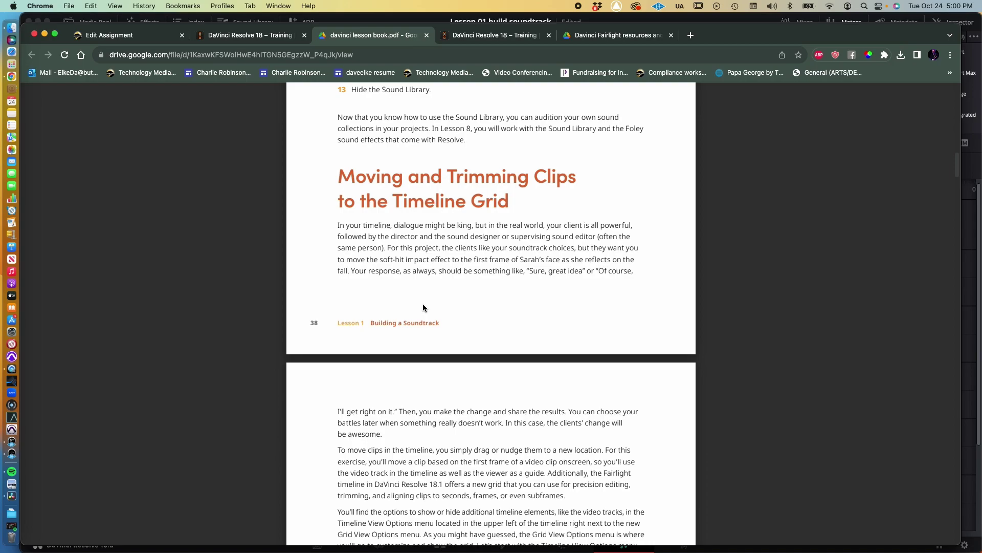
scroll(422, 307, "down", 5)
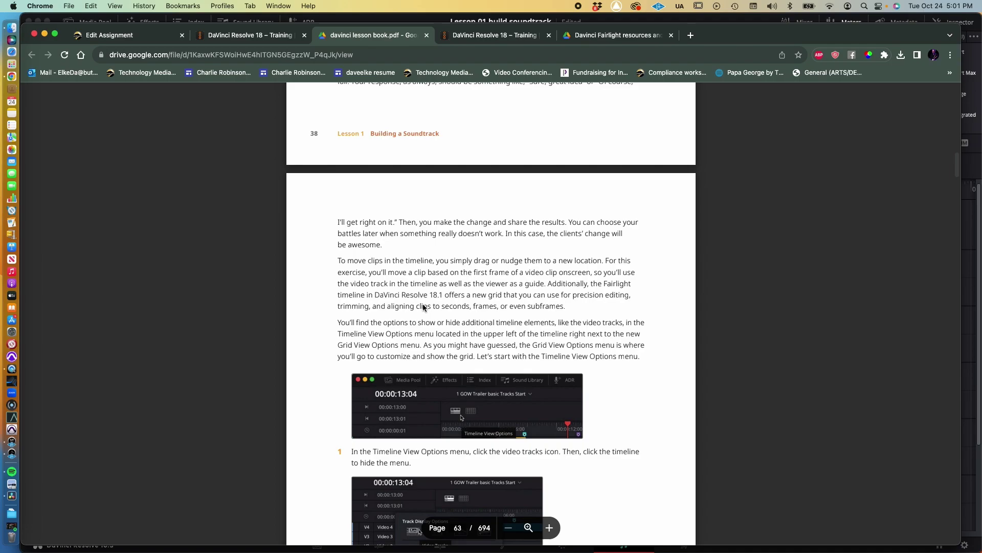
scroll(422, 307, "down", 2)
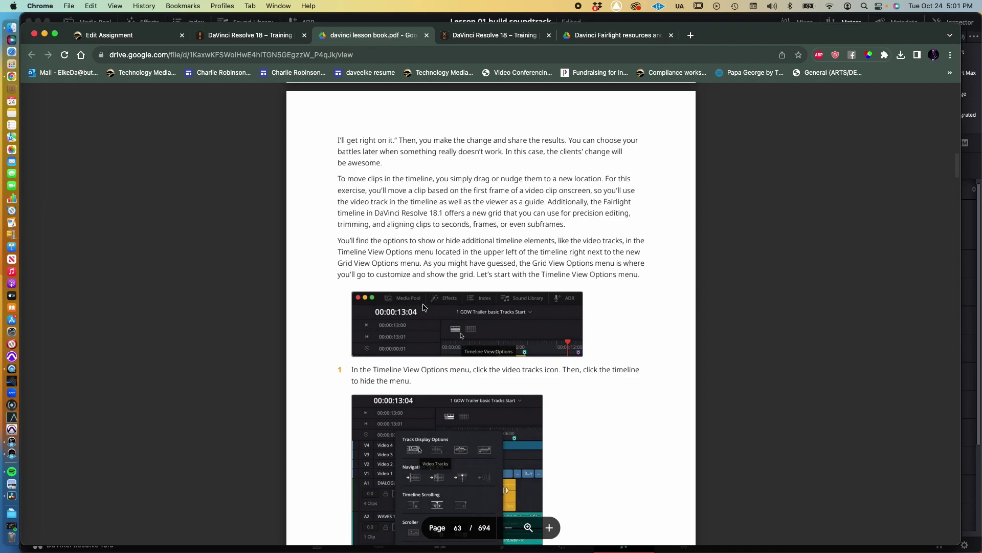
scroll(423, 307, "down", 3)
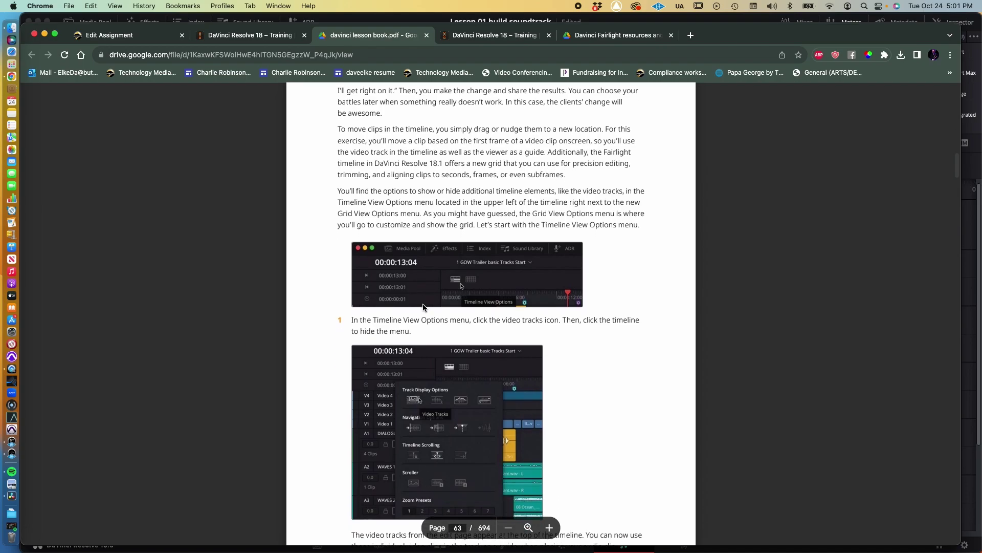
scroll(422, 305, "down", 1)
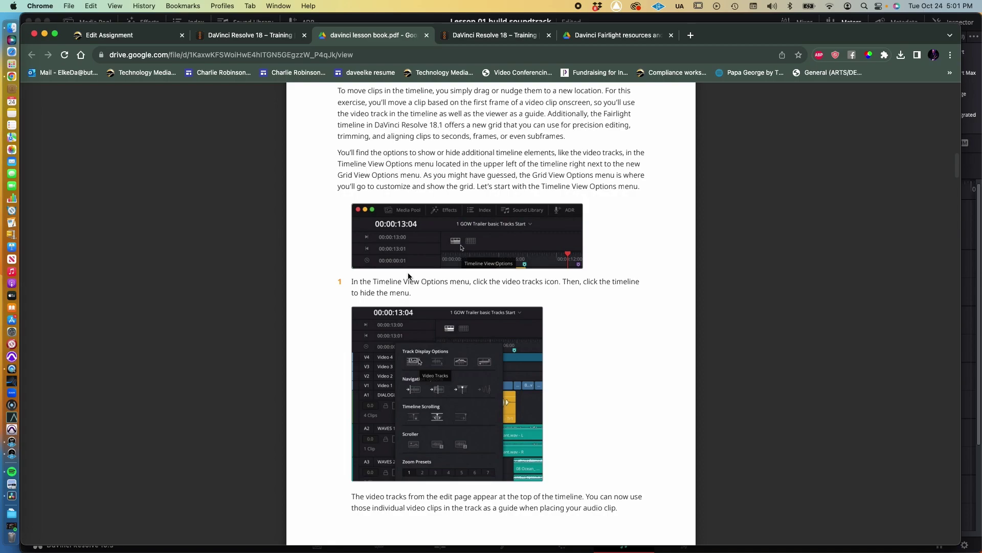
Step: Show the video tracks in DaVinci Resolve's Fairlight timeline, rechecking the lesson book's Timeline View Options instruction in Chrome
key("super+Tab")
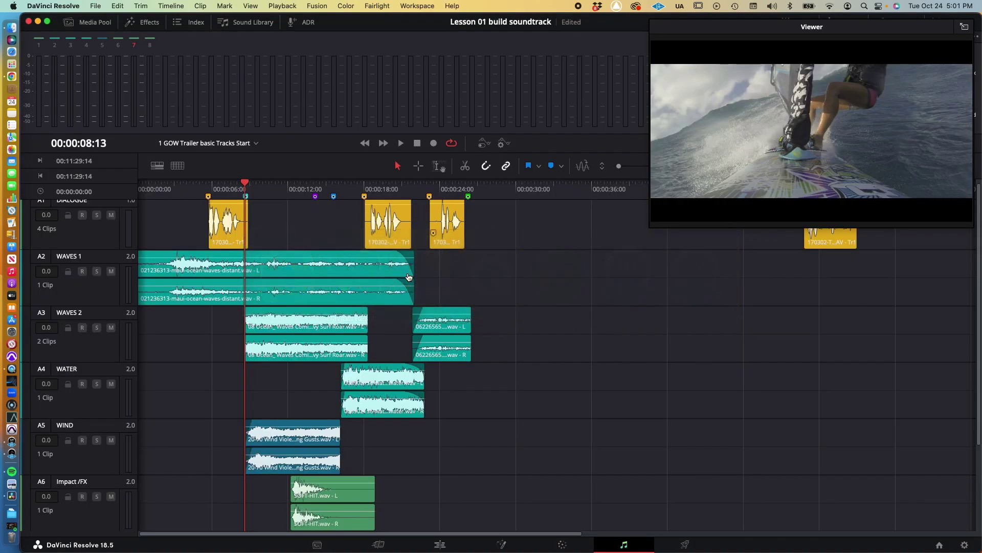
left_click(157, 165)
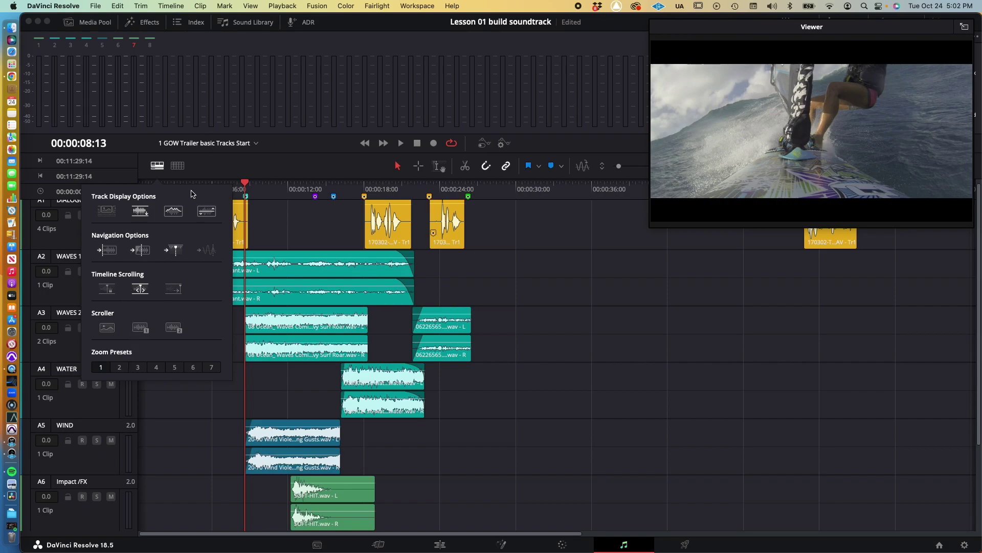
key("super+Tab")
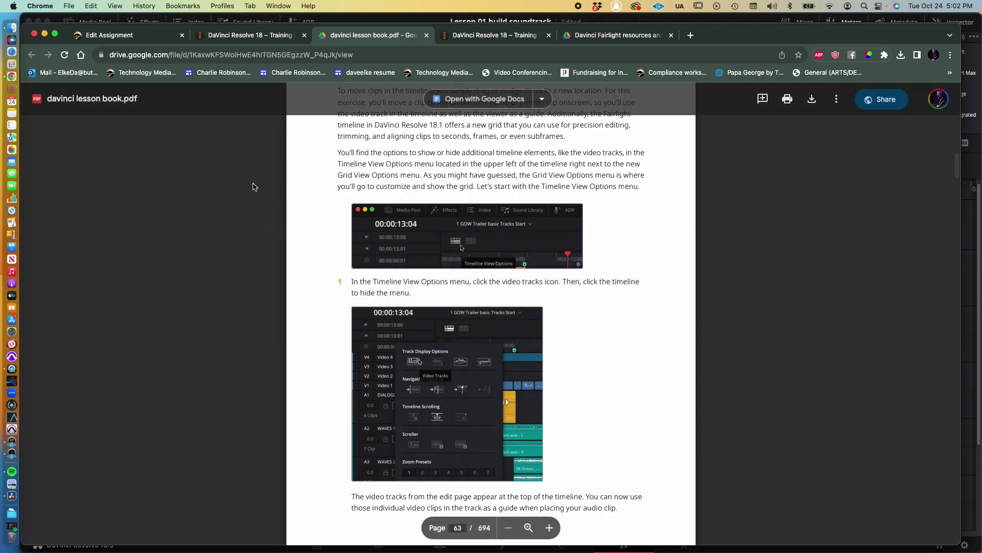
scroll(438, 272, "down", 5)
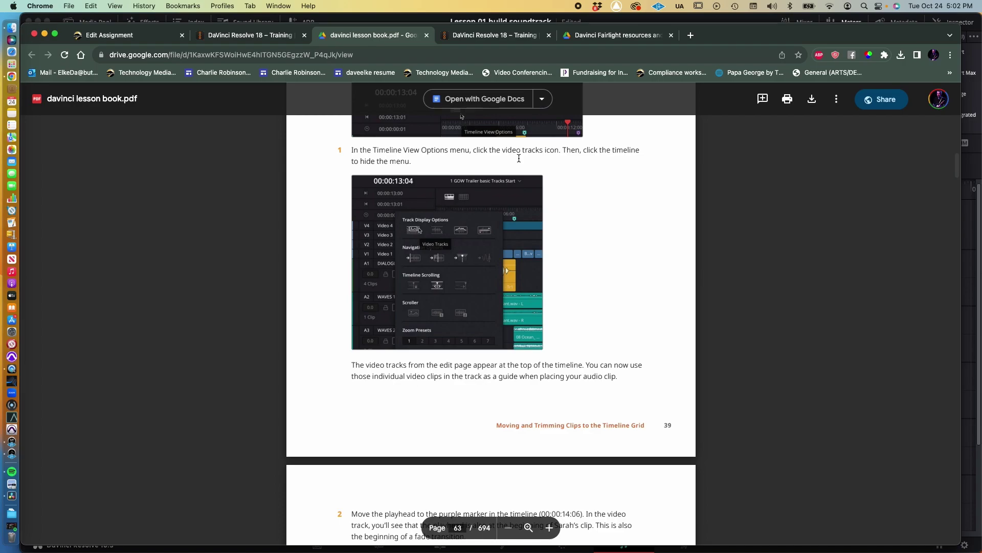
key("super+Tab")
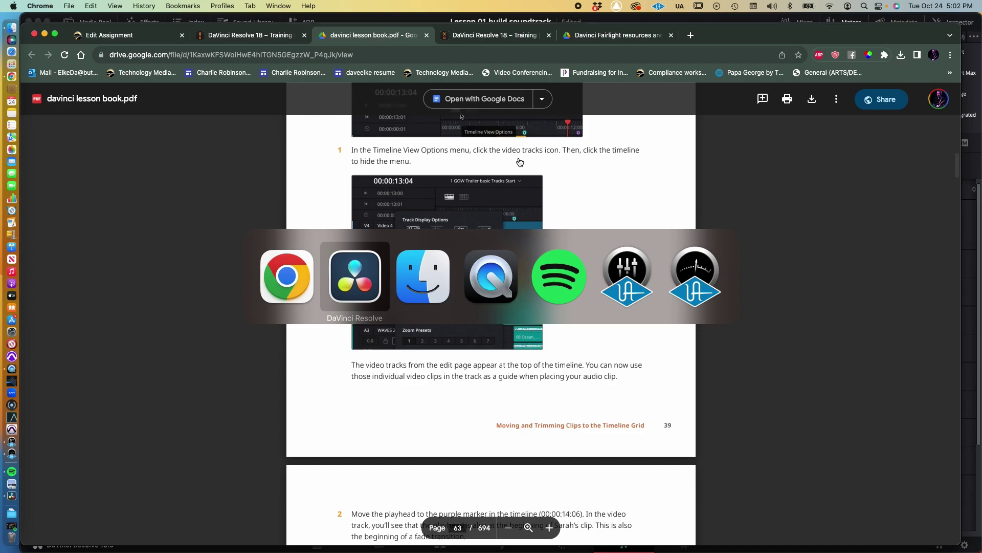
left_click(160, 167)
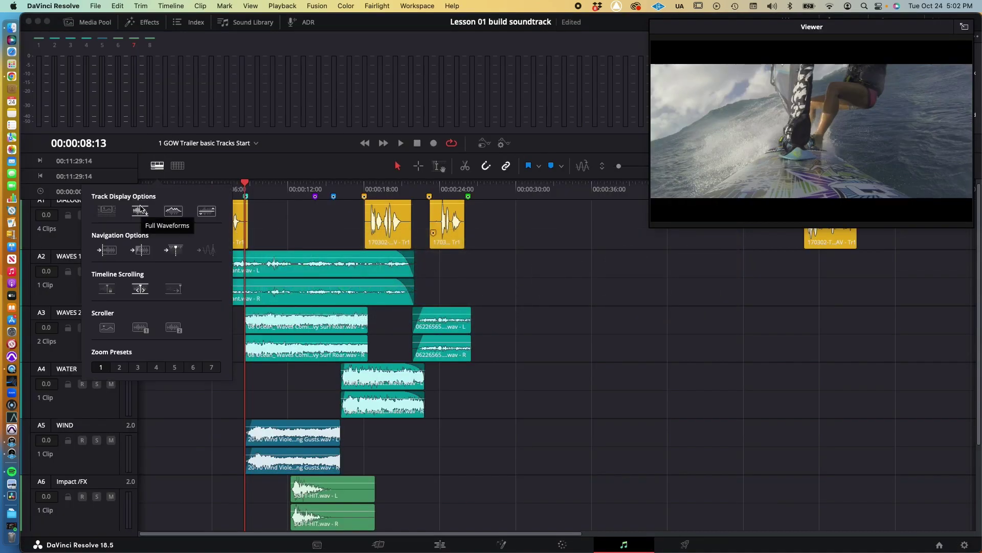
left_click(108, 211)
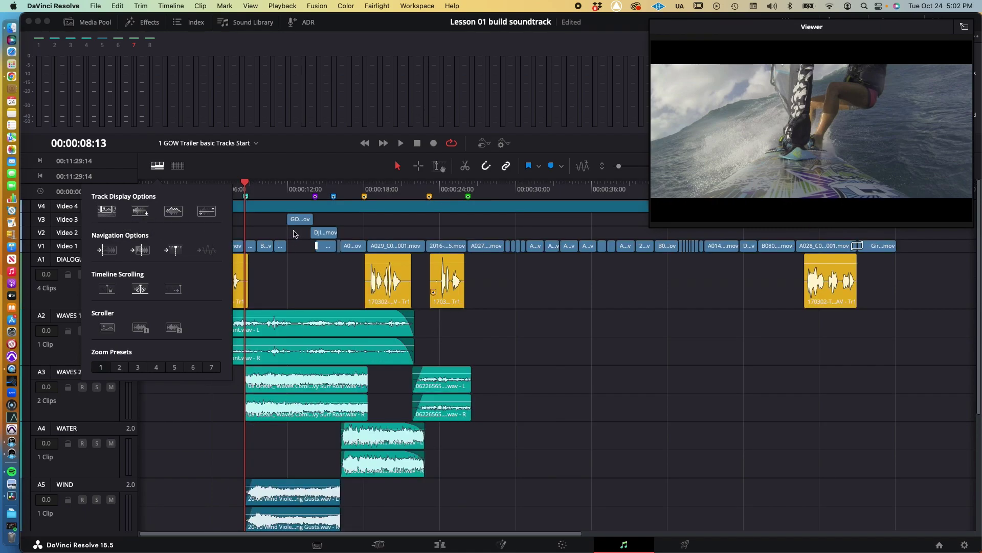
Step: Close the timeline view options and read the lesson book's instructions in Chrome for moving the playhead and zooming in horizontally
left_click(162, 169)
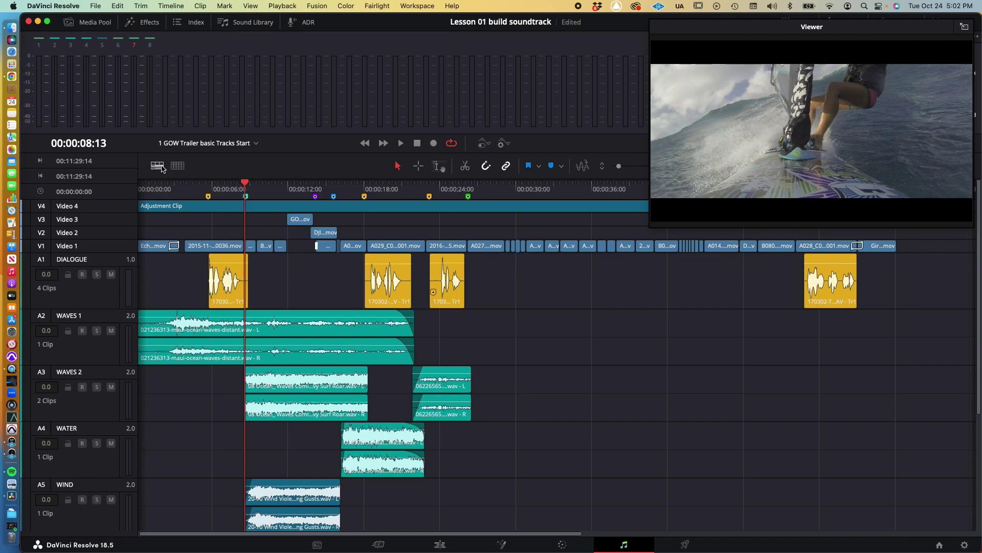
key("super+Tab")
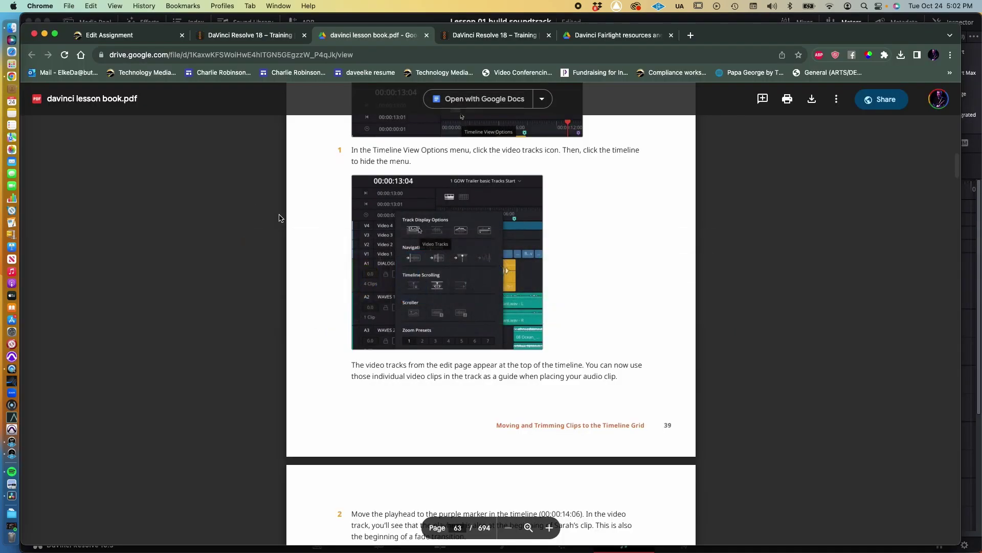
scroll(355, 259, "down", 2)
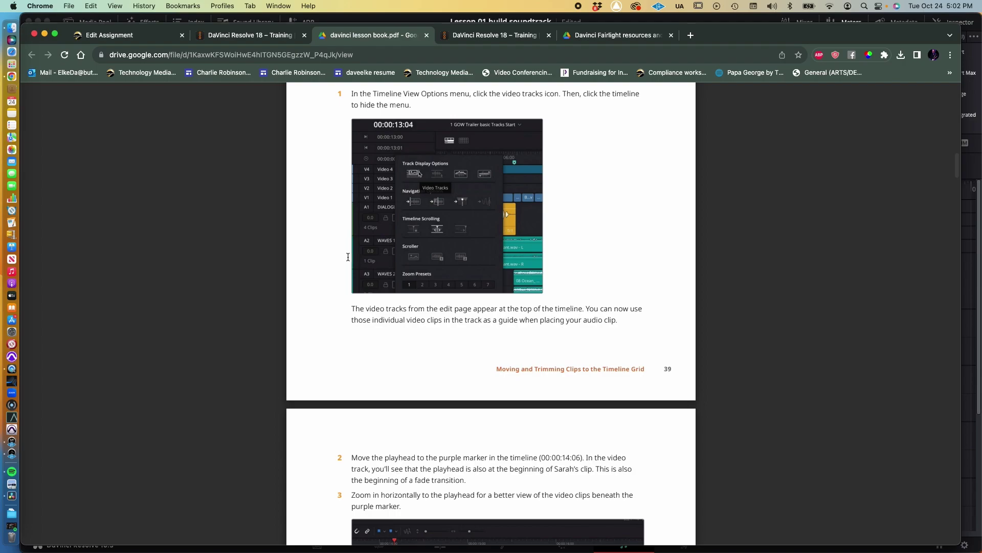
scroll(345, 277, "down", 4)
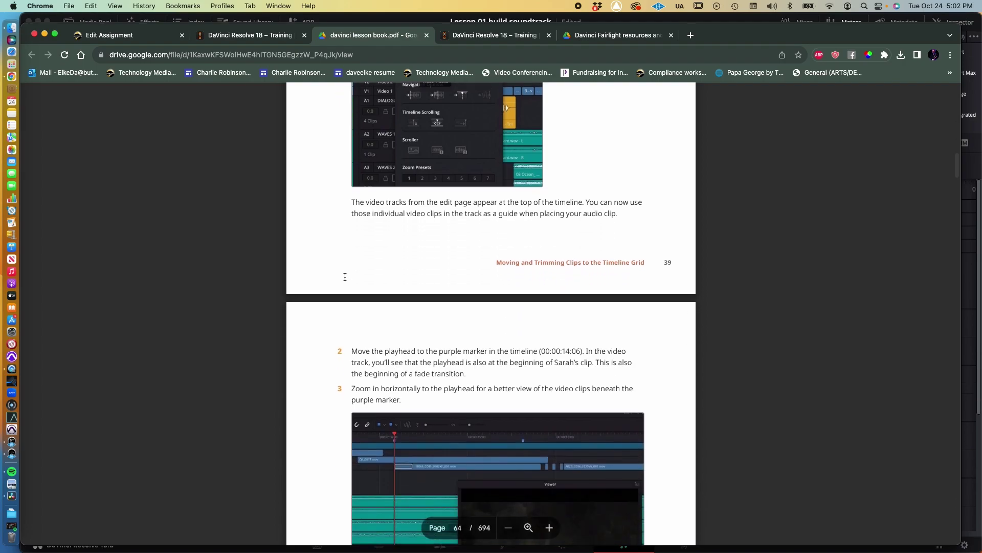
scroll(345, 277, "down", 5)
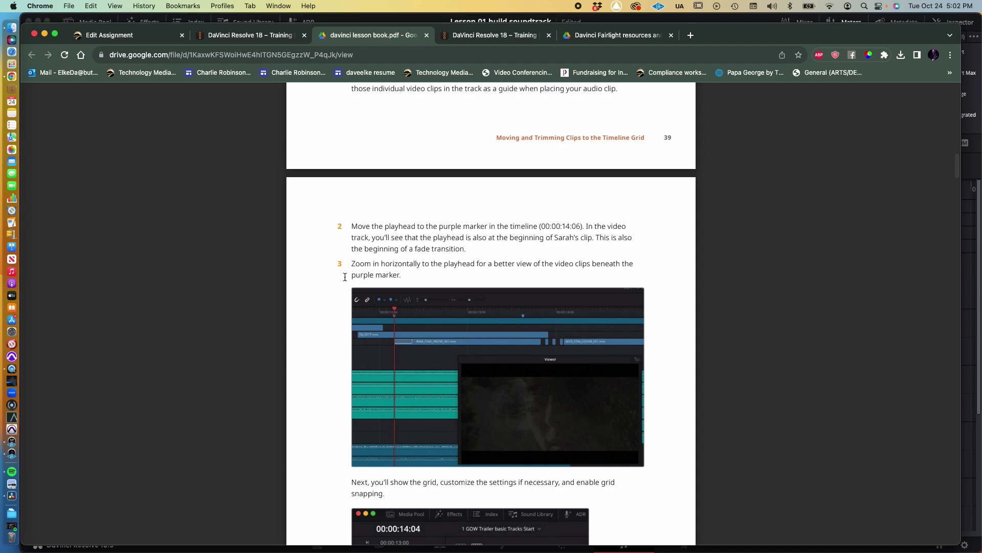
key("super+Tab")
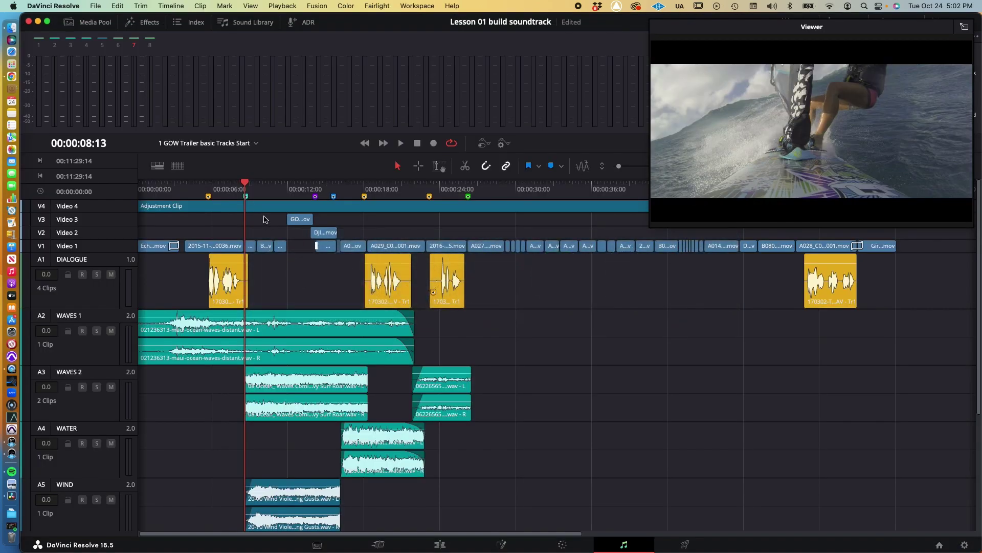
Step: Move the playhead to the purple marker at 00:00:14:06, move the Viewer off the video tracks, and zoom in horizontally
left_click_drag(246, 182, 315, 192)
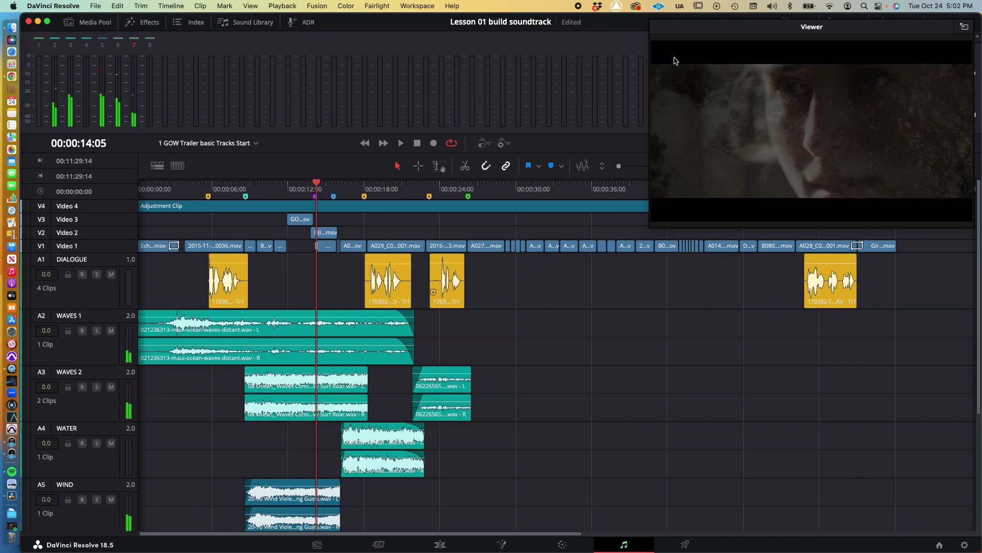
left_click_drag(697, 28, 699, 326)
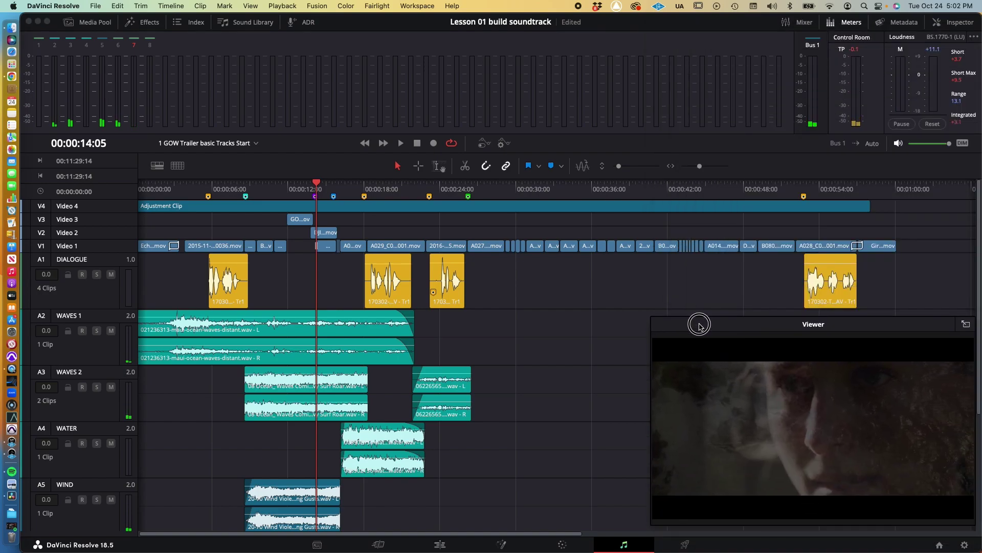
mouse_move(699, 167)
left_mouse_down()
mouse_move(688, 166)
mouse_move(701, 167)
left_mouse_up()
left_click_drag(478, 183, 476, 183)
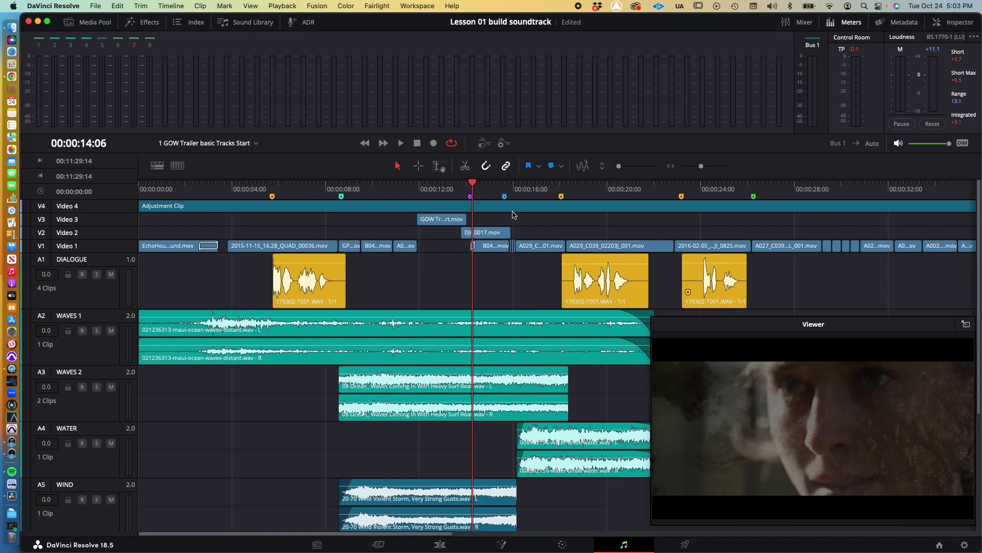
Step: Read the lesson book's Grid View Options instruction in Chrome and show the edit grid in DaVinci Resolve's timeline
key("super+Tab")
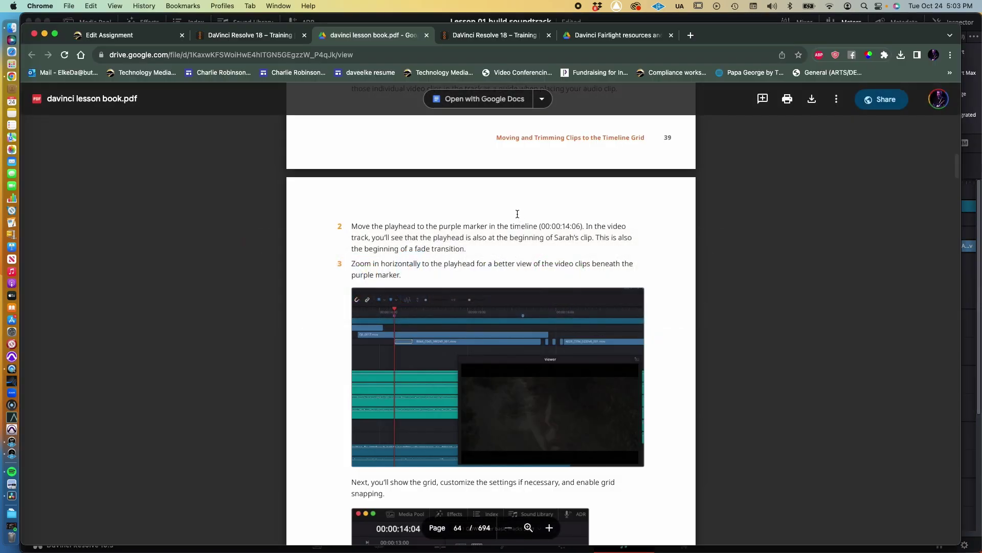
scroll(517, 213, "down", 4)
scroll(517, 214, "down", 6)
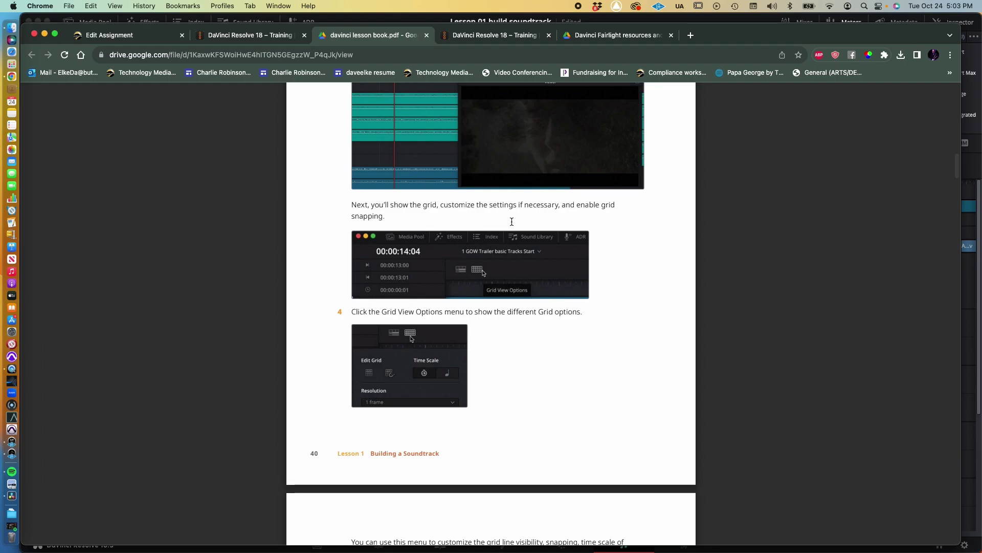
key("super+Tab")
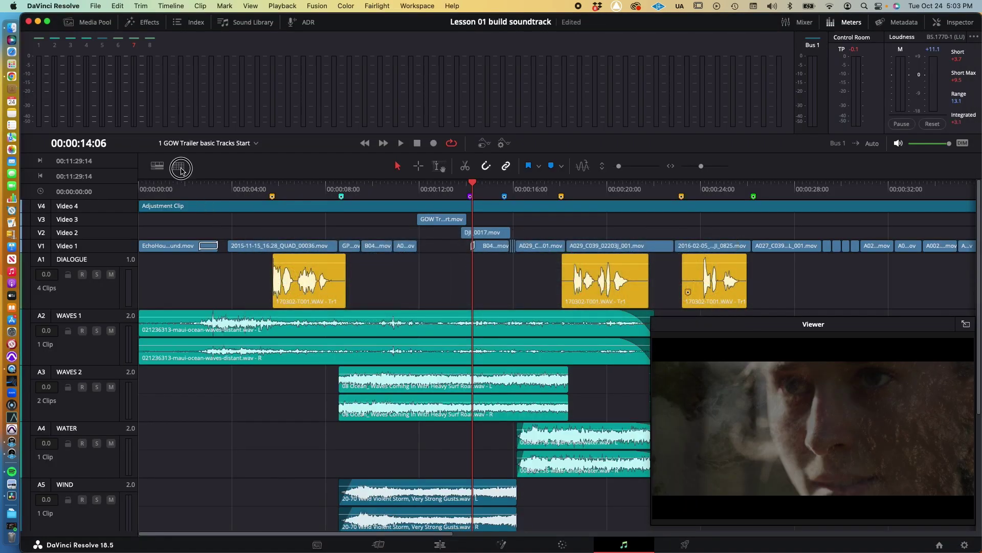
left_click(179, 167)
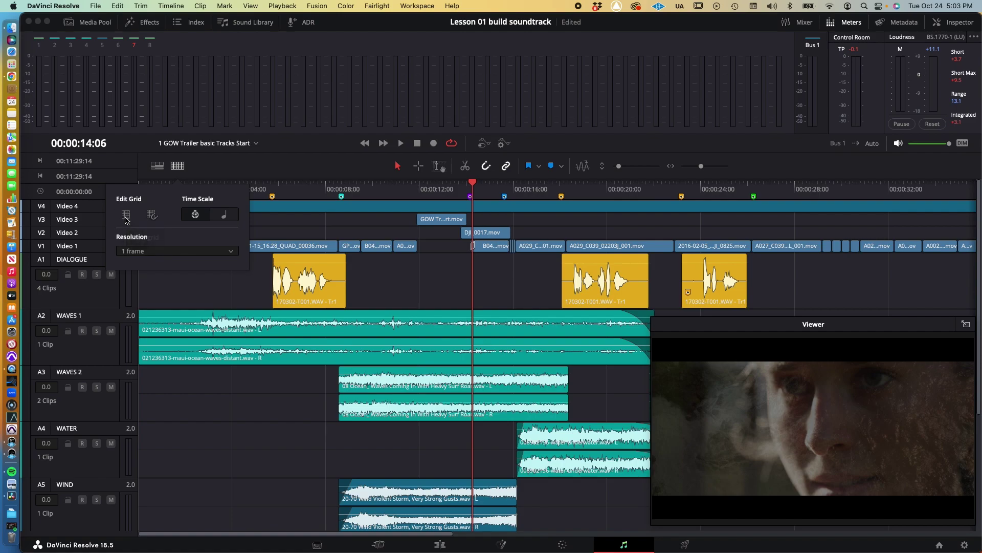
scroll(126, 218, "up", 1)
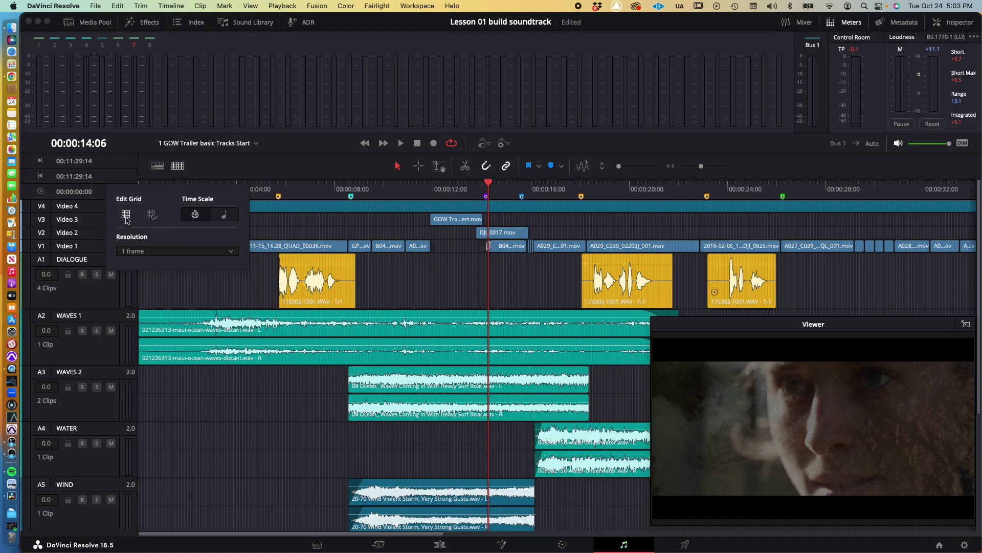
Step: Read the lesson book's edit grid settings in Chrome and enable Snap to grid in DaVinci Resolve
key("super+Tab")
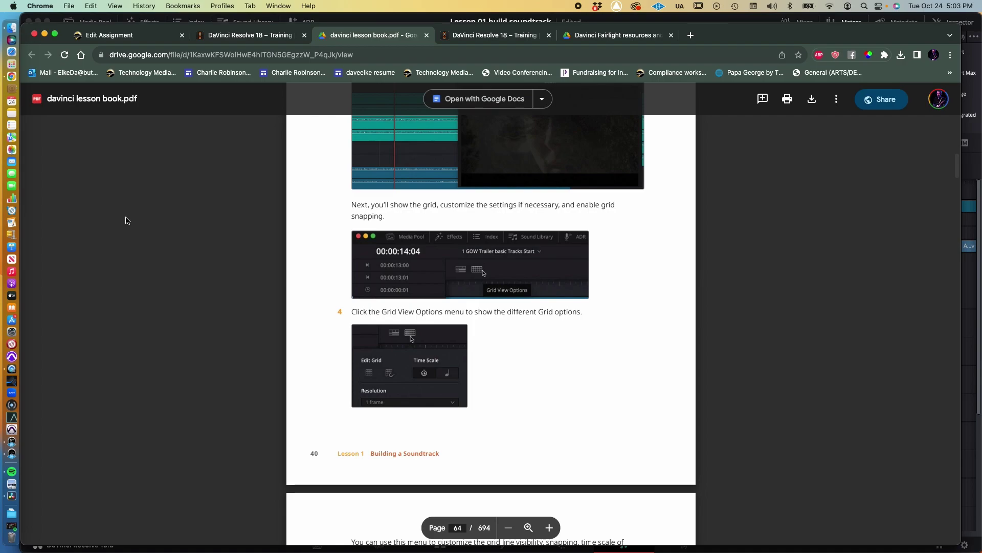
scroll(298, 259, "down", 10)
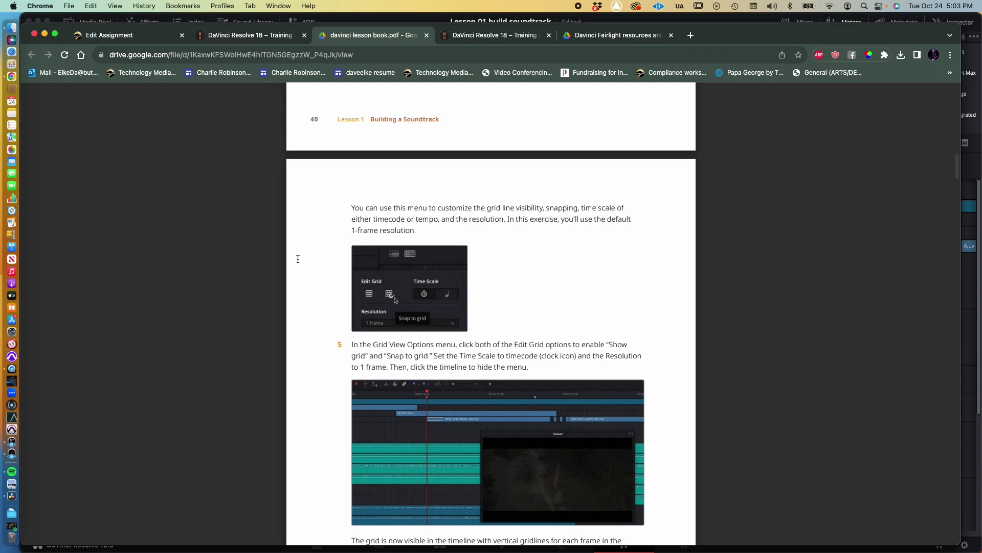
scroll(298, 259, "down", 1)
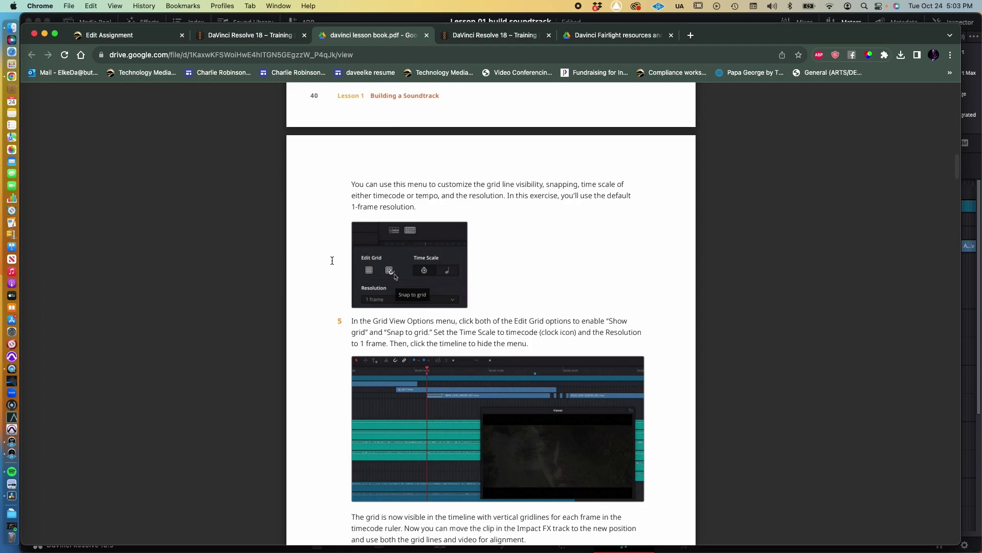
key("super+Tab")
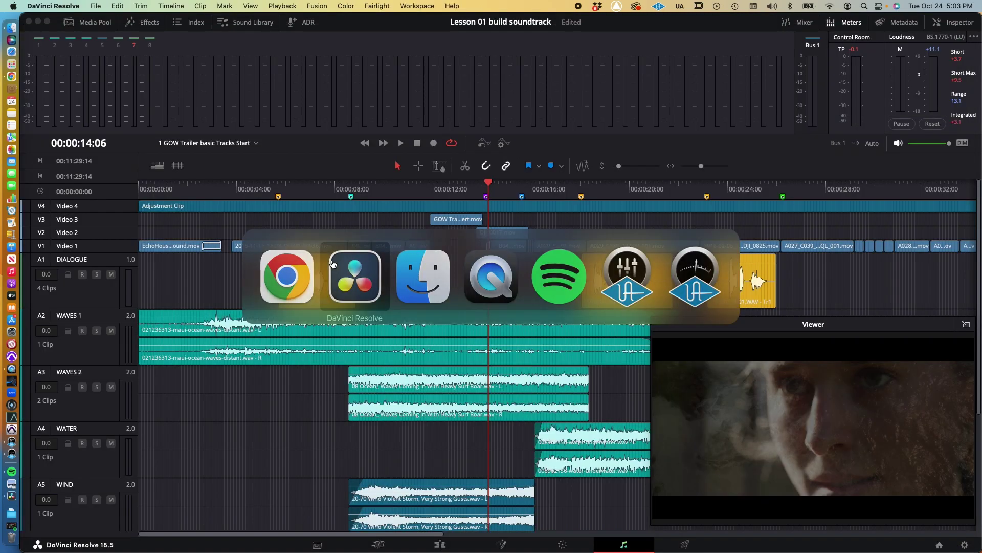
left_click(178, 165)
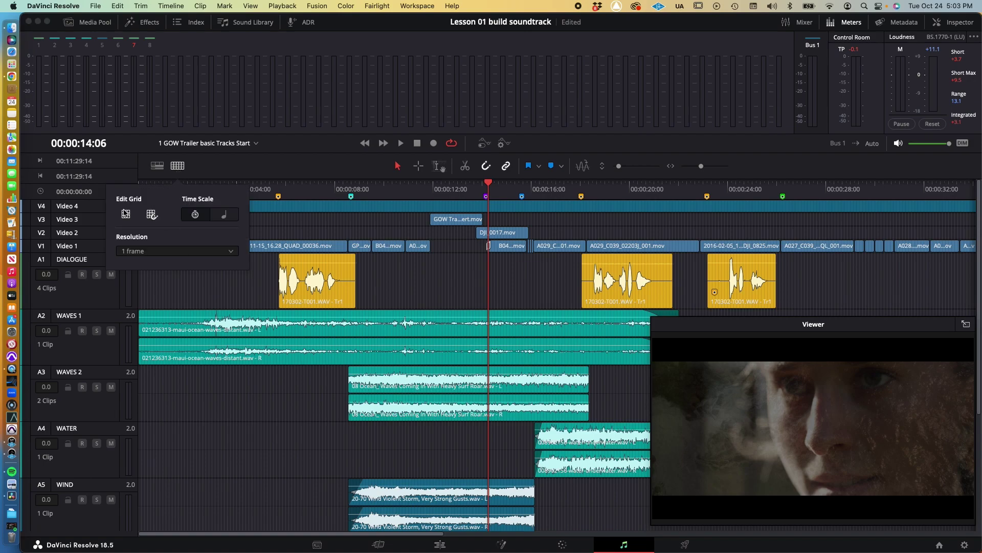
Step: Recheck the lesson book's grid settings in Chrome and set DaVinci Resolve's grid Time Scale to timecode and Resolution to 1 frame
key("super+Tab")
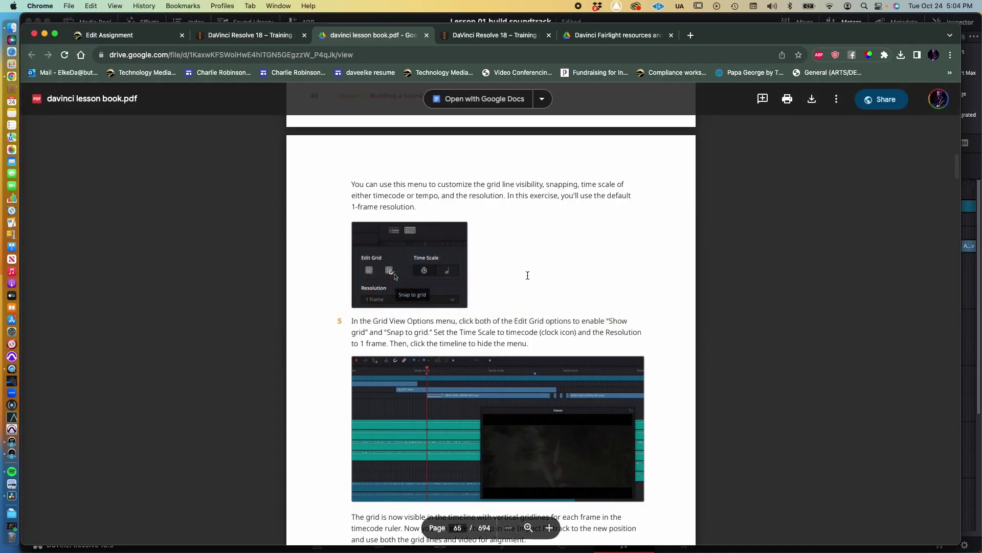
scroll(532, 285, "down", 2)
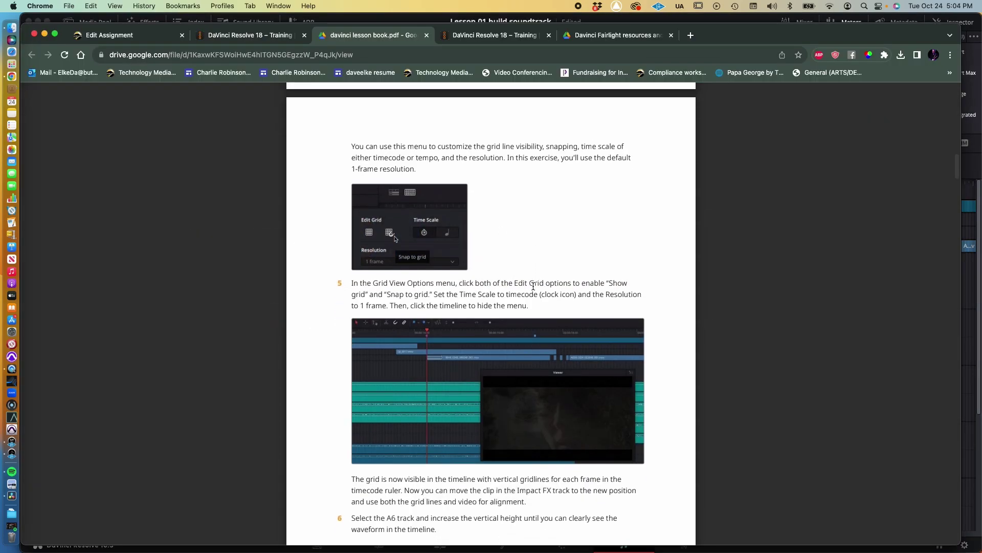
key("super+Tab")
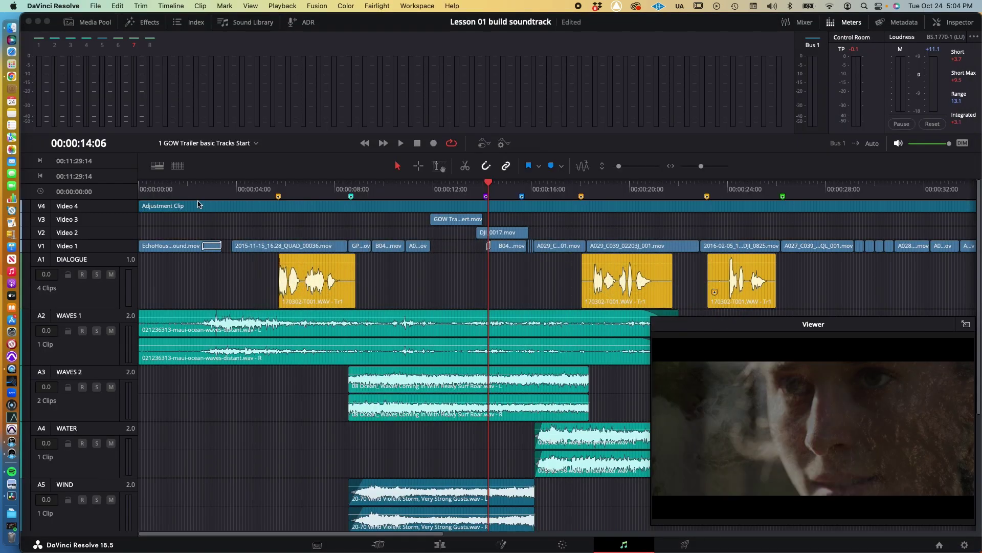
left_click(182, 167)
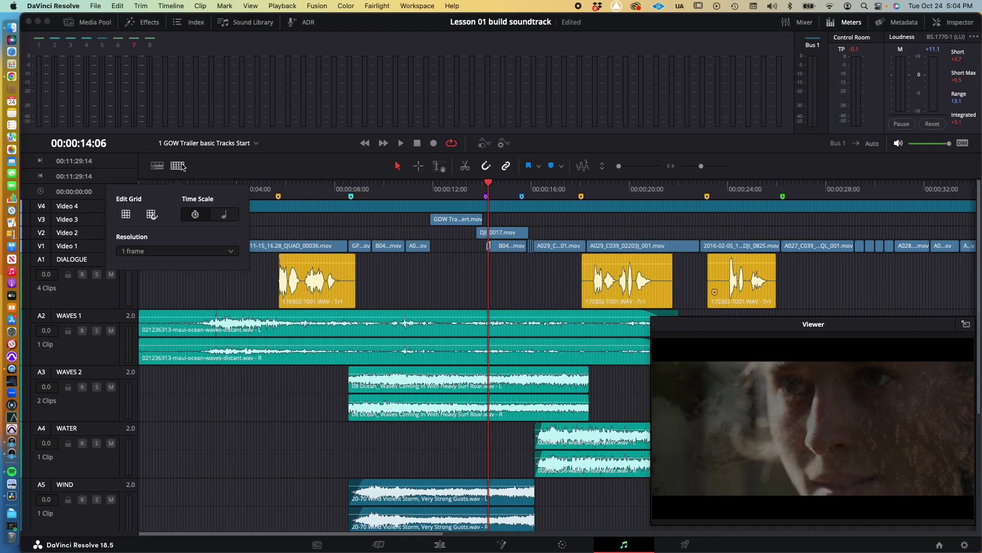
left_click(197, 216)
key("super+Tab")
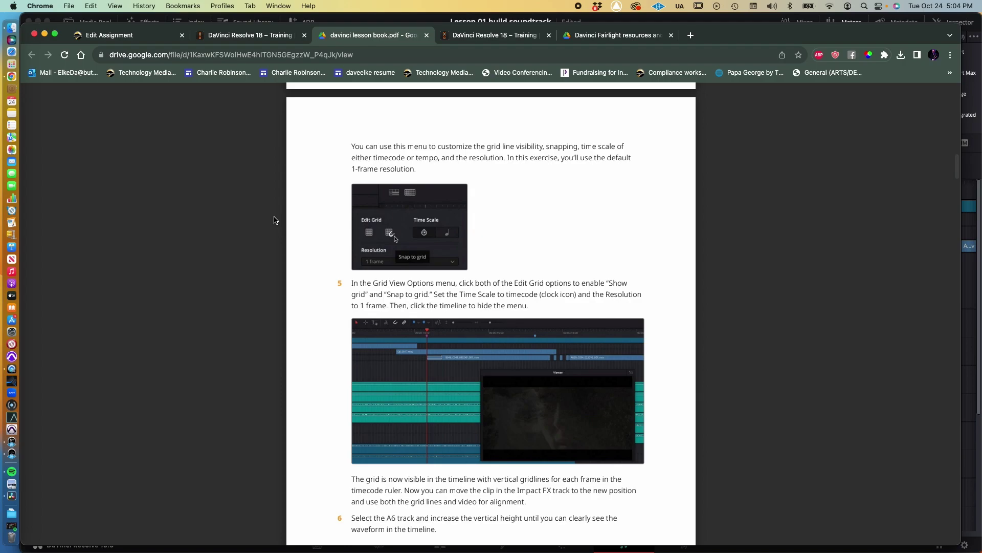
key("super+Tab")
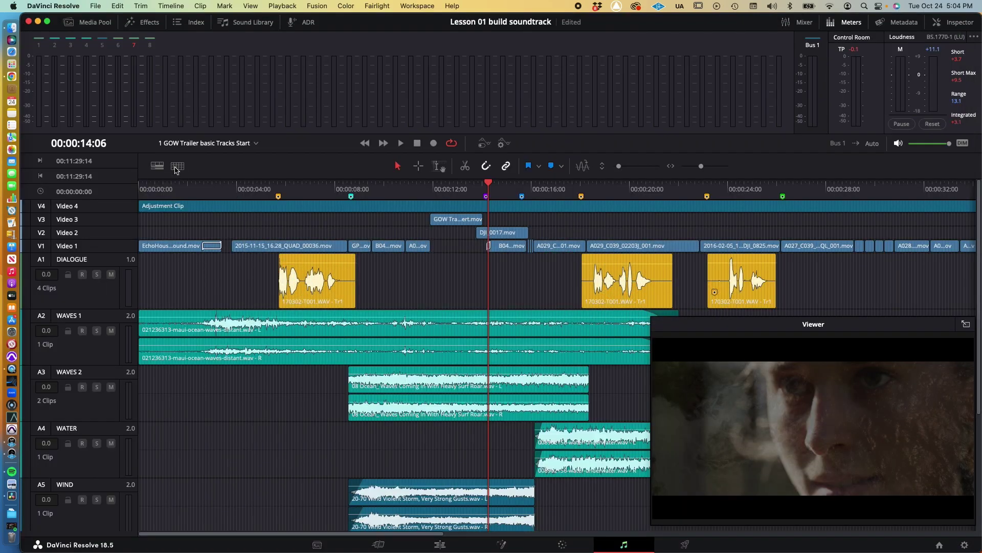
left_click(178, 165)
left_click(165, 249)
left_click(165, 249)
Step: Read the lesson book's A6 track instruction in Chrome and increase the track heights in DaVinci Resolve to enlarge the SOFT-HIT waveform
key("super+Tab")
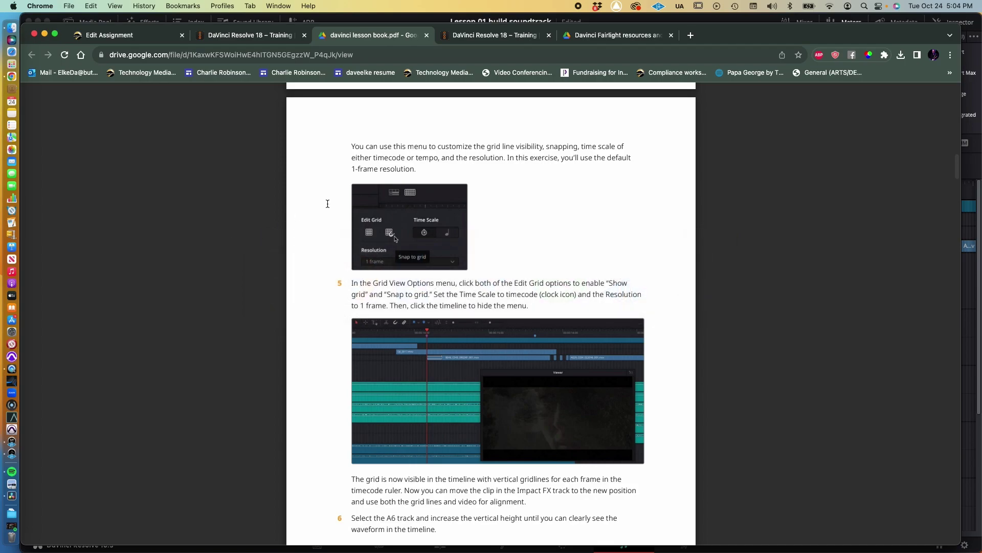
scroll(336, 201, "down", 5)
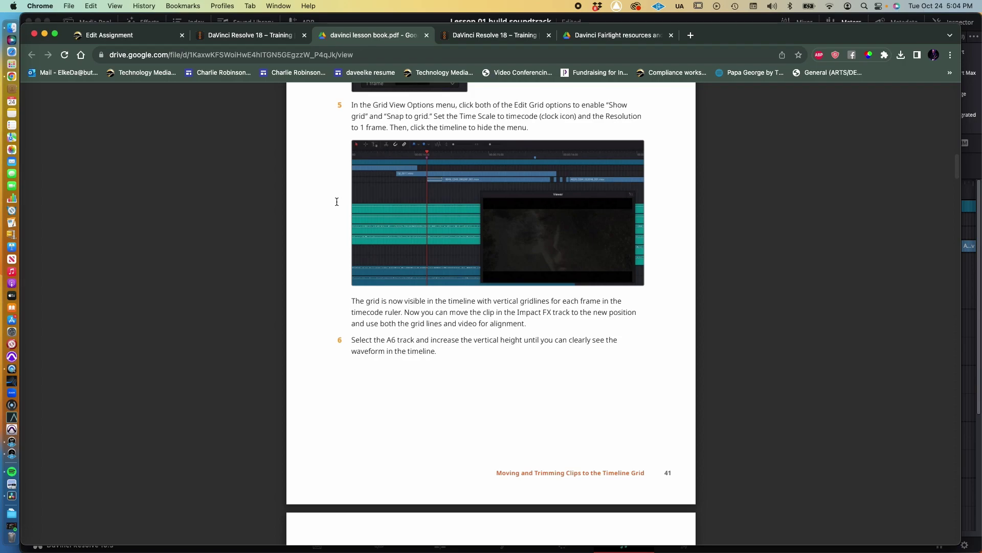
key("super+Tab")
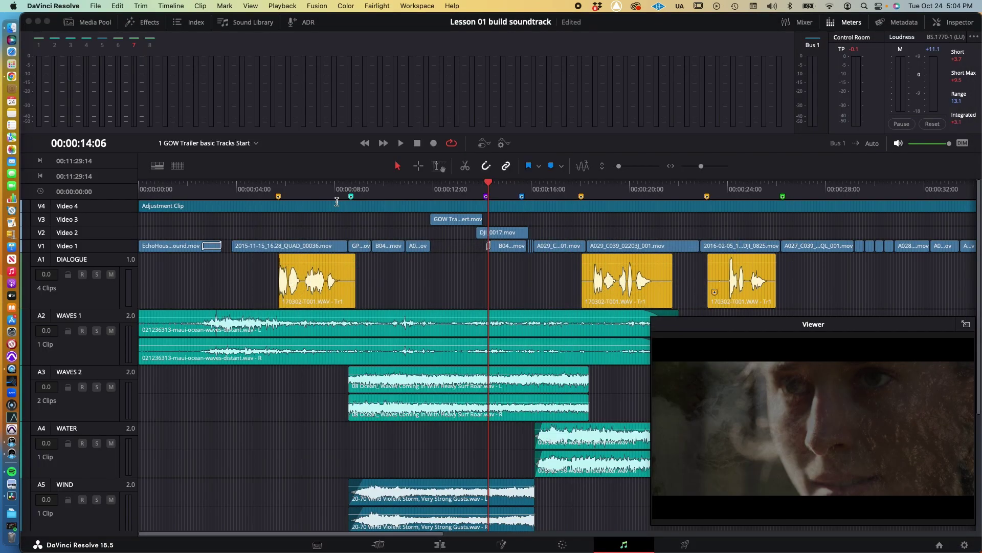
scroll(353, 433, "down", 5)
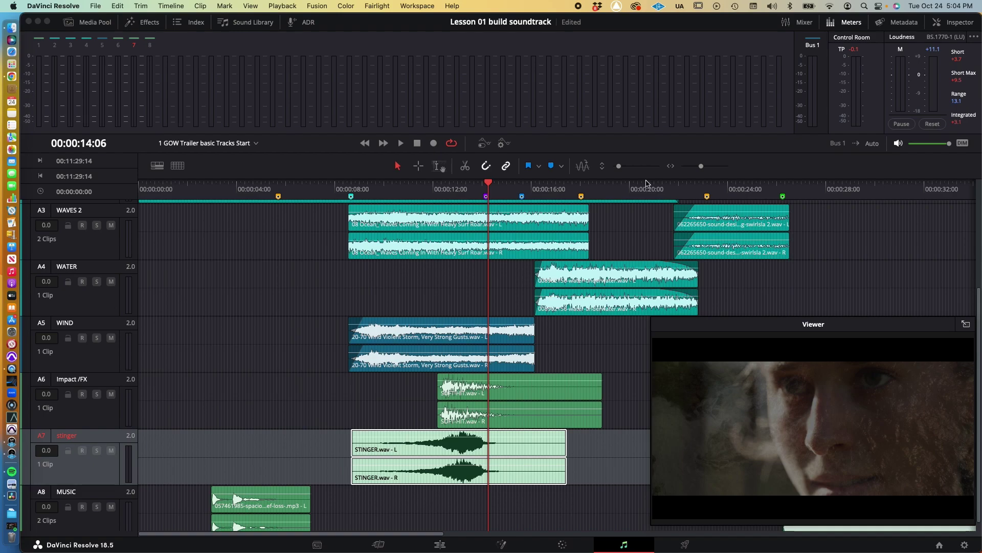
left_click_drag(619, 167, 625, 169)
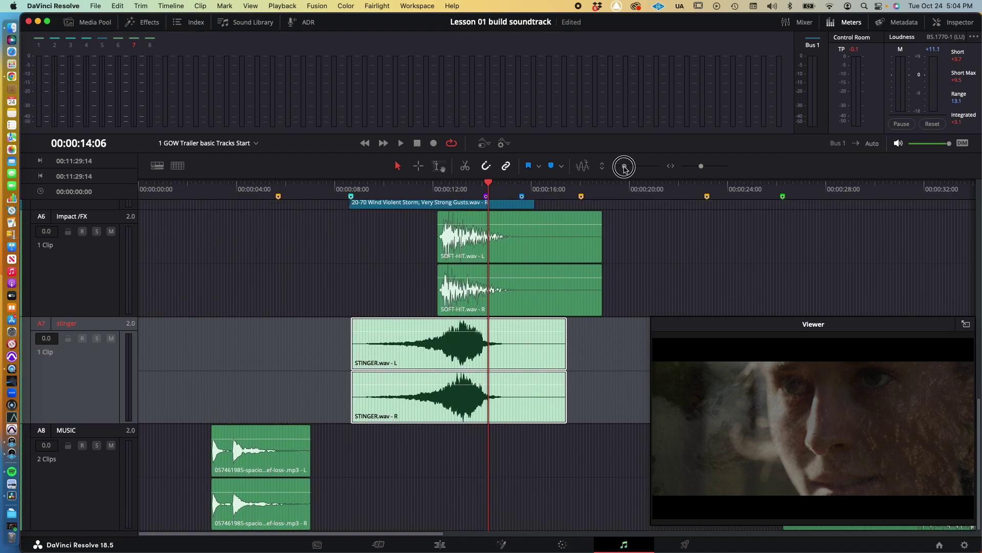
scroll(589, 277, "up", 2)
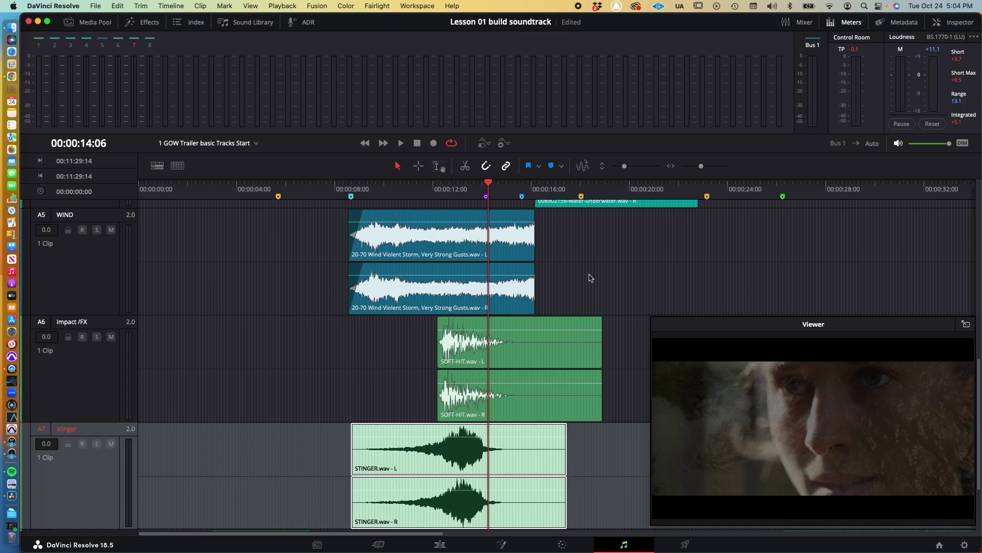
left_click_drag(623, 167, 626, 168)
scroll(623, 288, "up", 2)
scroll(624, 290, "up", 1)
Step: Read the lesson book's instructions in Chrome for aligning SOFT-HIT to the playhead and fitting the timeline, and return to DaVinci Resolve
key("super+Tab")
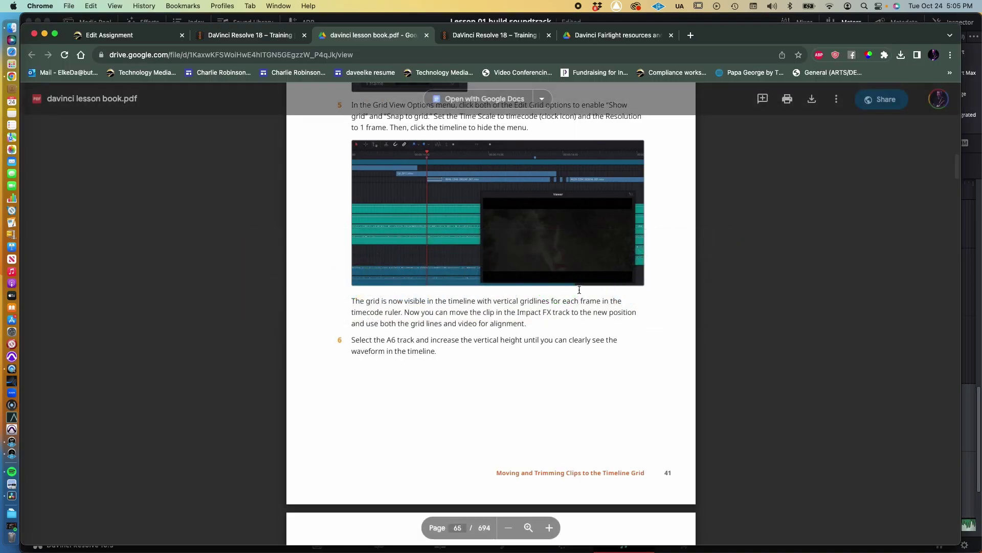
scroll(566, 283, "down", 5)
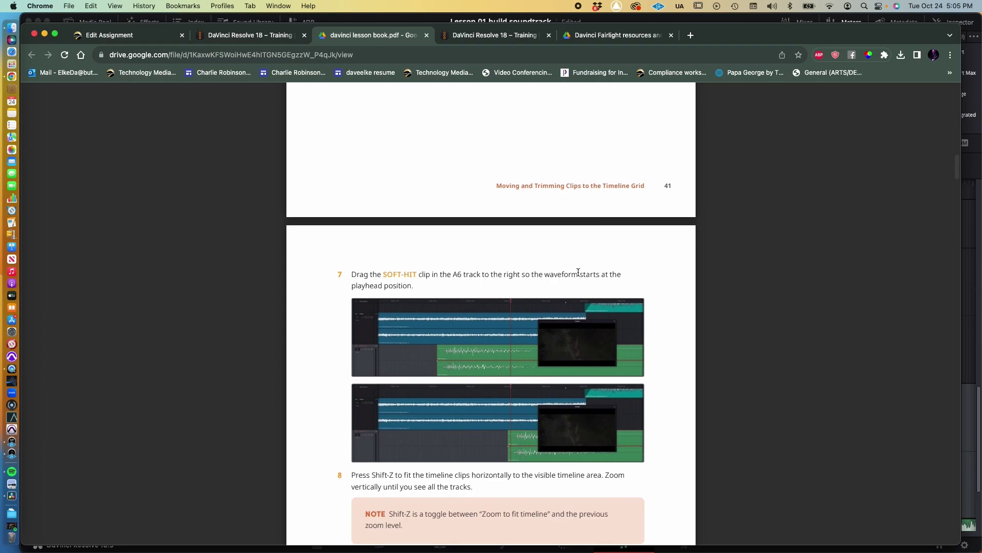
scroll(578, 272, "down", 3)
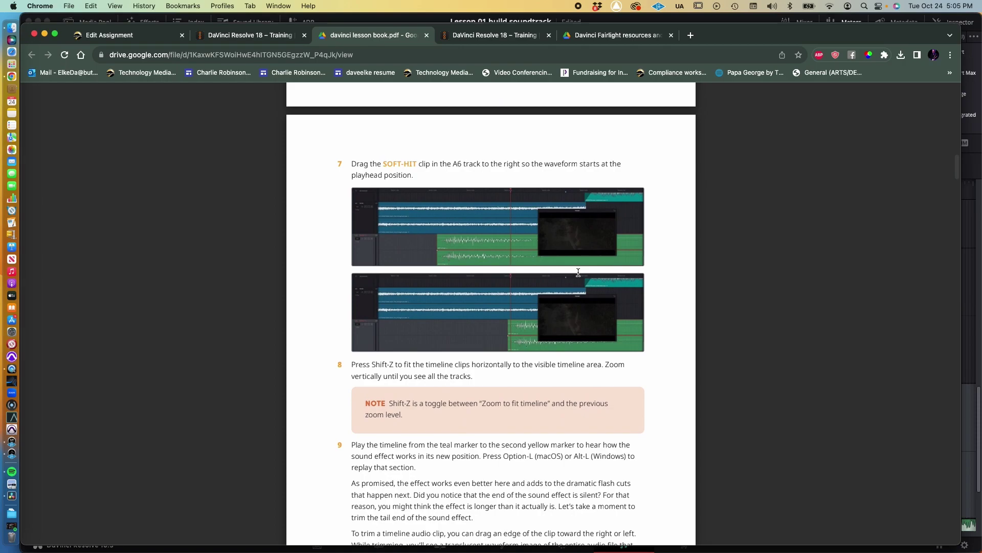
key("super+Tab")
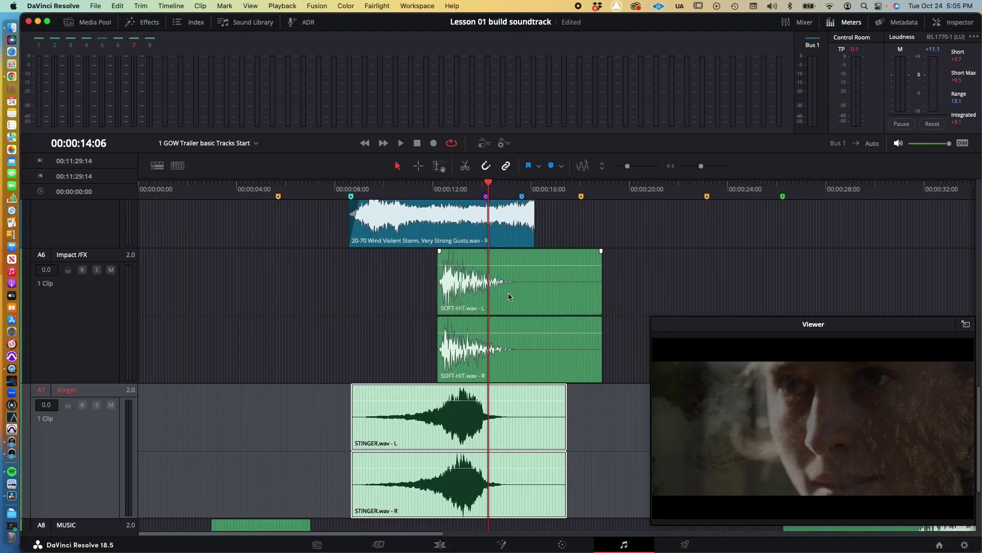
Step: Move the SOFT-HIT clip on track A6 to start at the playhead, and check the lesson book's next instructions in Chrome
left_click_drag(473, 338, 513, 342)
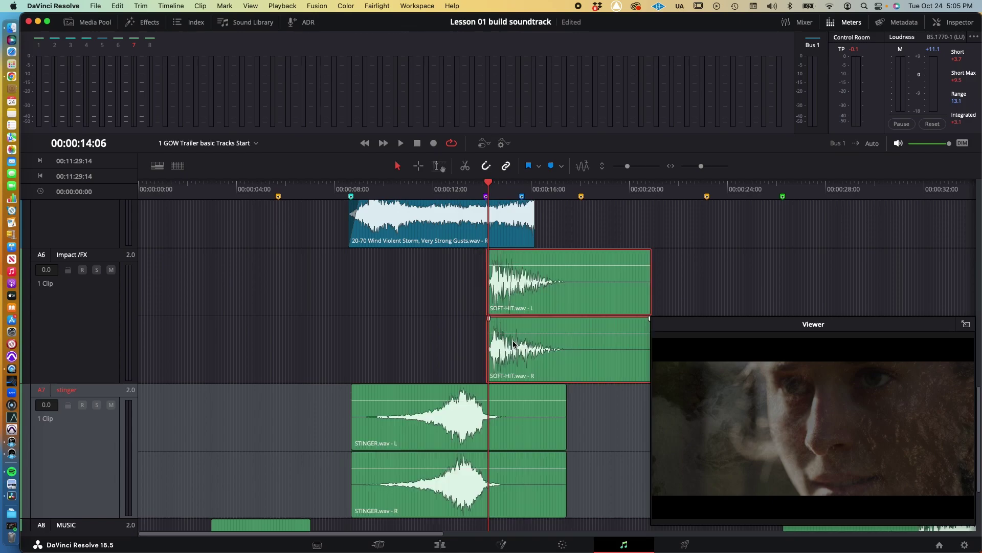
key("super+Tab")
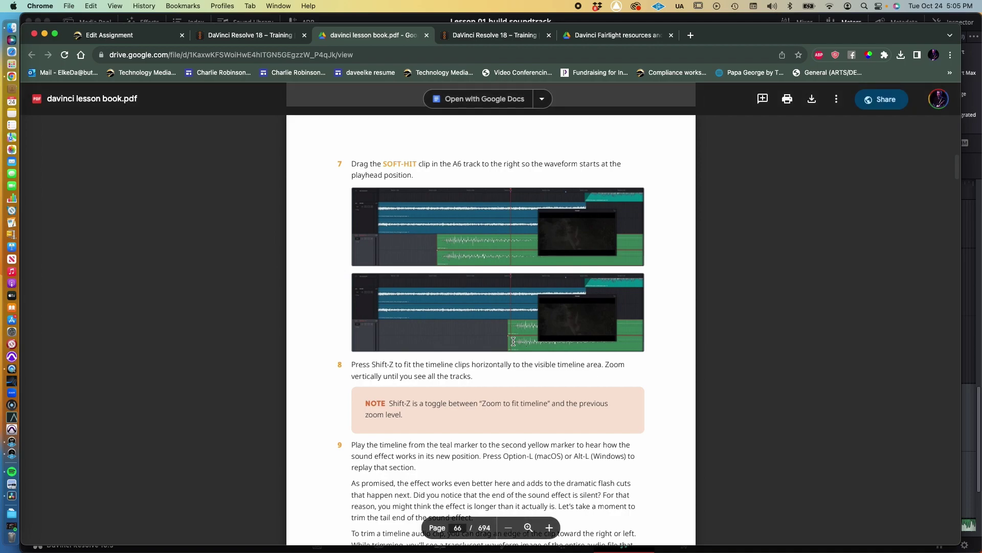
scroll(513, 341, "down", 5)
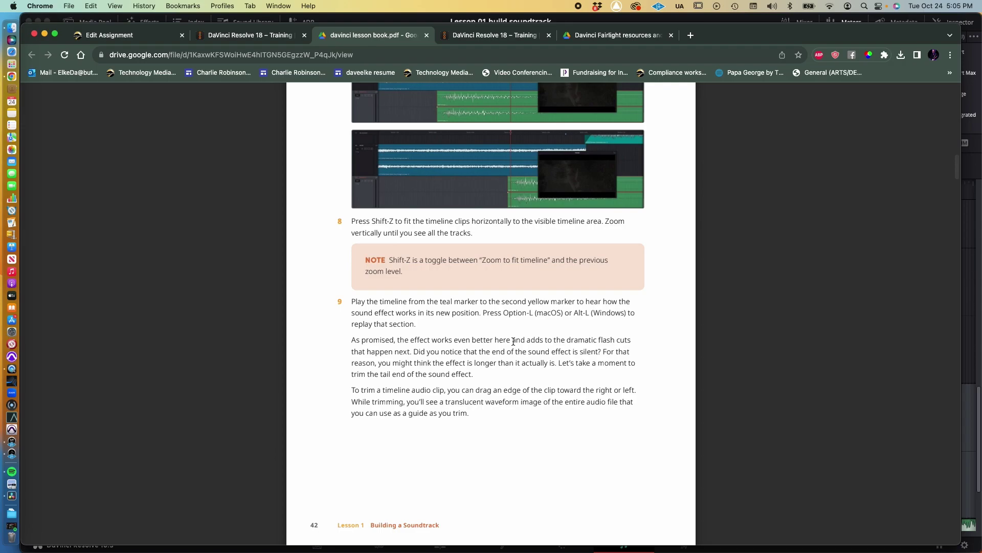
Step: Return to DaVinci Resolve, zoom the timeline out horizontally and reduce the track heights until all video and audio tracks fit
key("super+Tab")
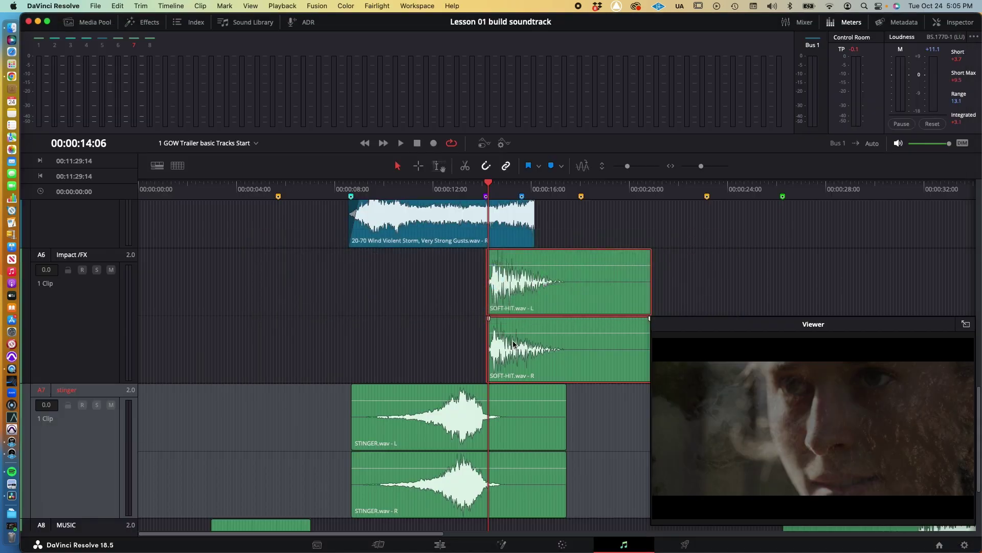
key("super+minus")
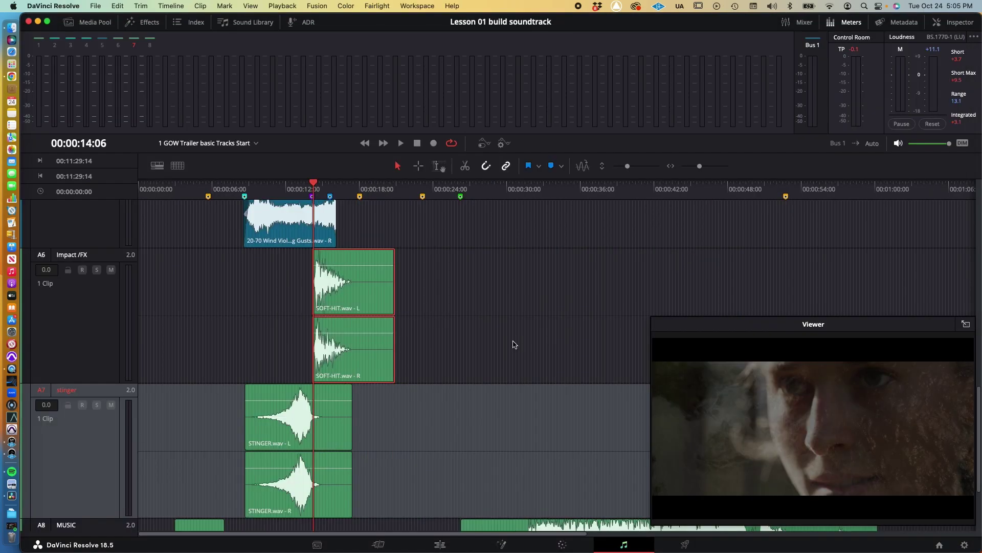
left_click(627, 166)
left_click_drag(627, 166, 617, 169)
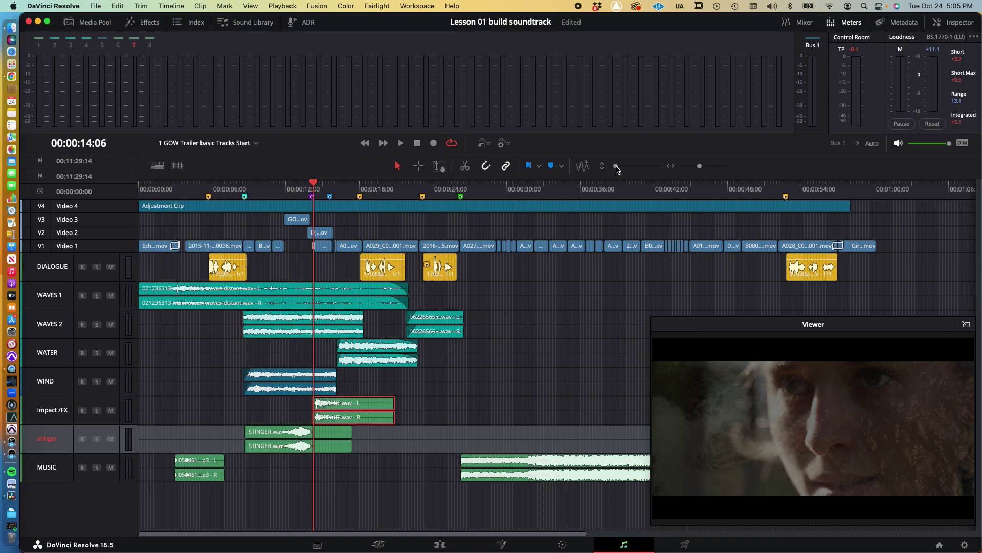
Step: Read the lesson book's playback instruction in Chrome and play the DaVinci Resolve timeline from the teal marker to hear the repositioned SOFT-HIT
key("super+Tab")
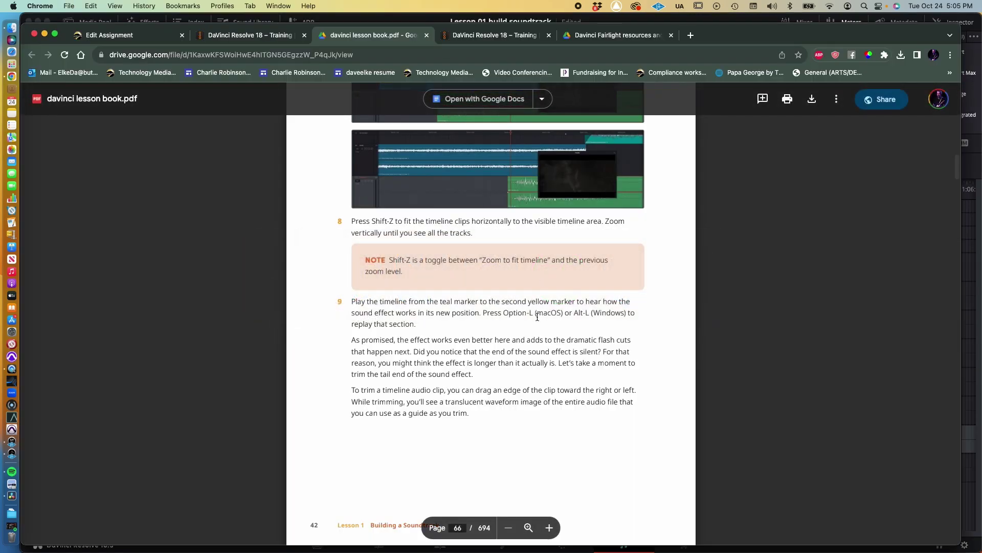
scroll(537, 317, "down", 2)
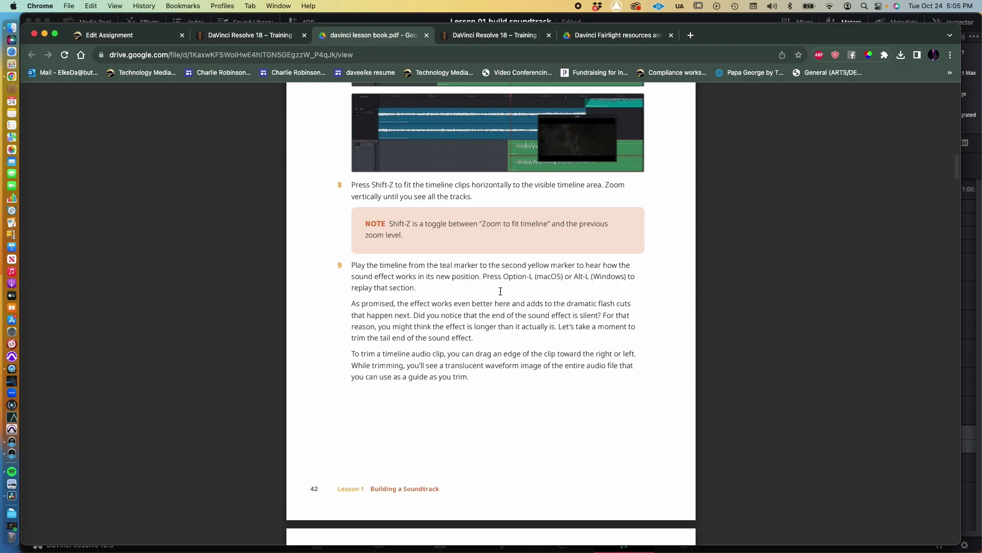
key("super+Tab")
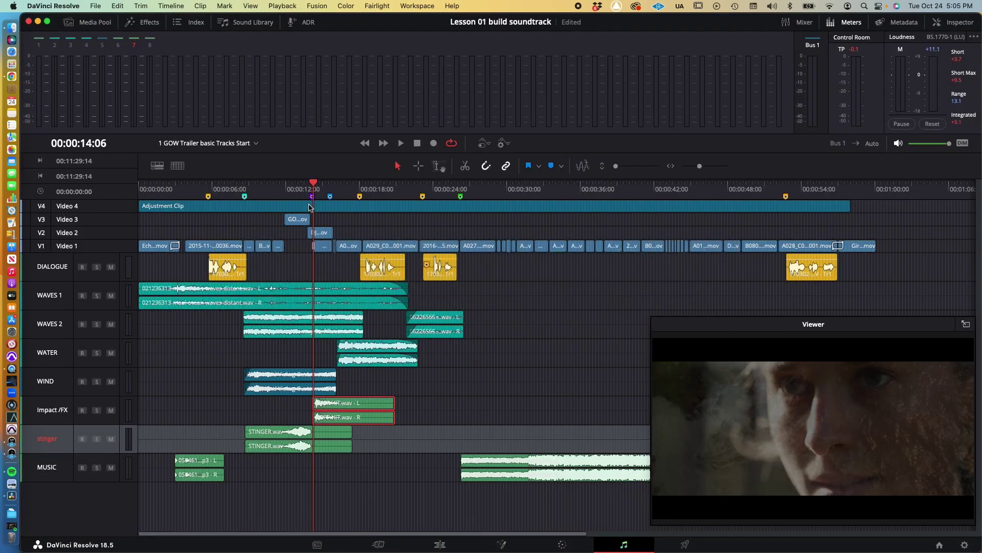
left_click(245, 197)
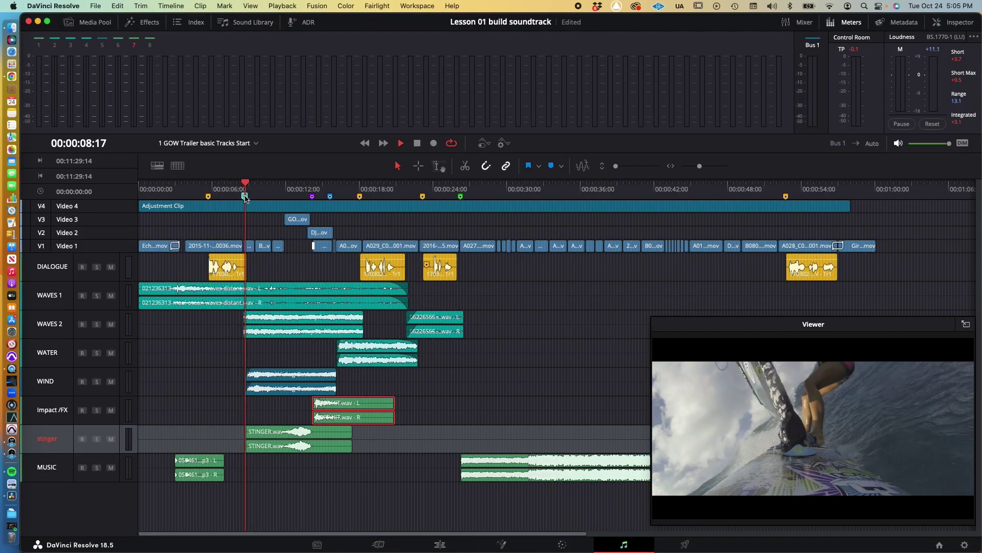
key("space")
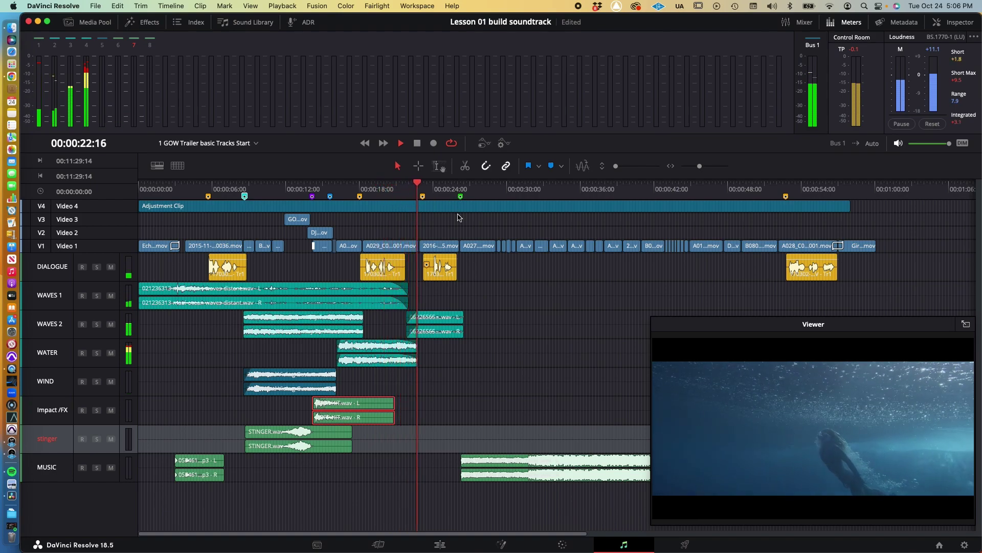
key("space")
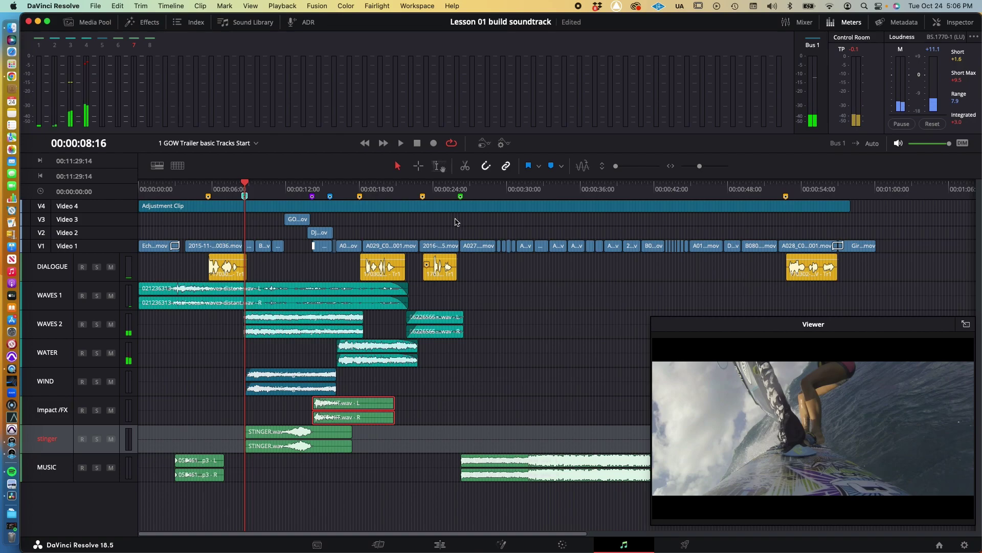
Step: Read the lesson book's steps 10 and 11 in Chrome on trimming the SOFT-HIT and stinger tails, and return to DaVinci Resolve
key("super+Tab")
scroll(440, 253, "down", 10)
scroll(442, 254, "down", 2)
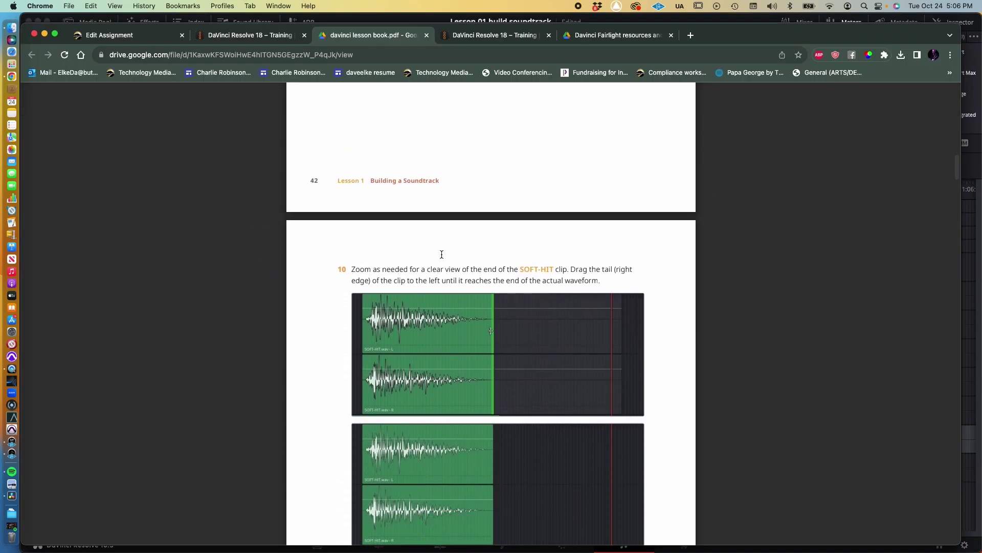
scroll(442, 254, "down", 3)
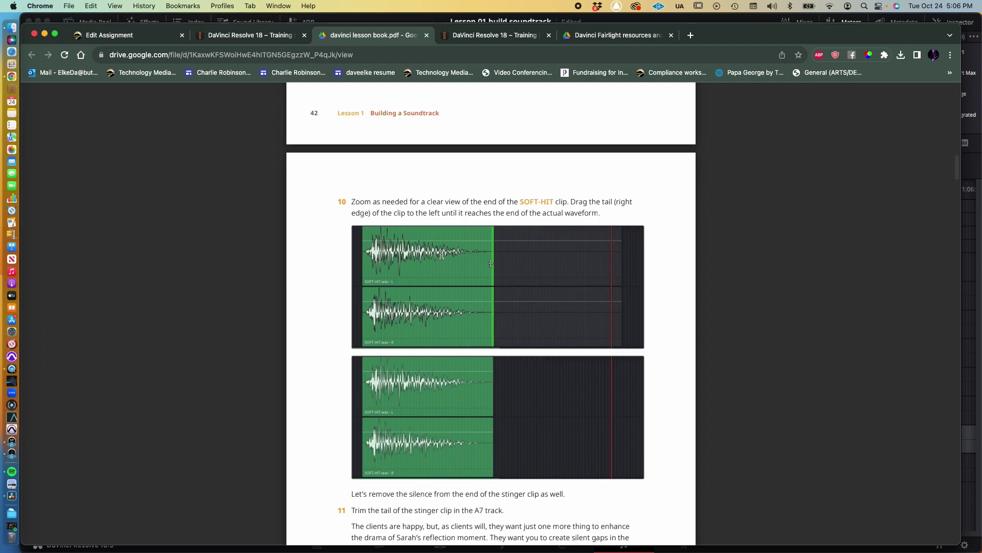
scroll(441, 254, "down", 3)
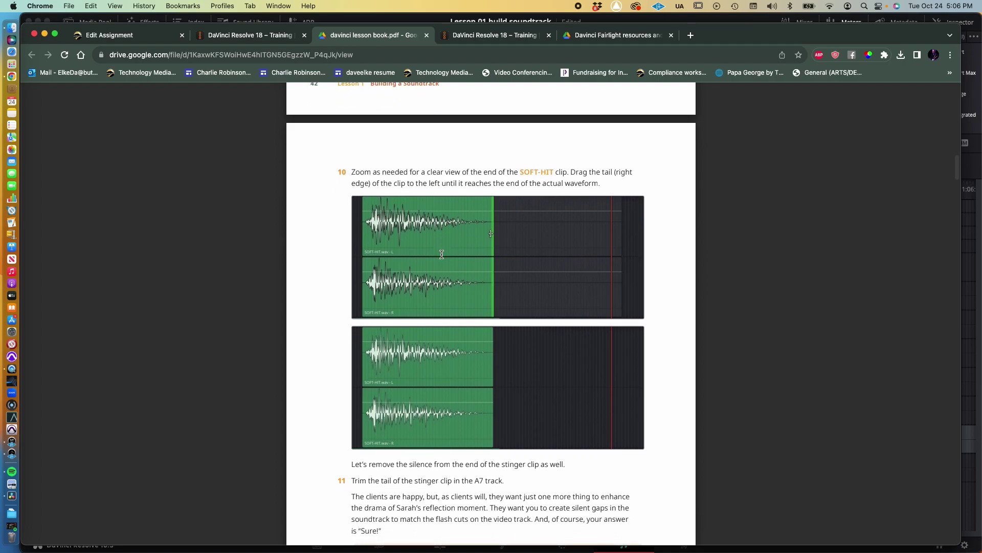
scroll(442, 254, "down", 8)
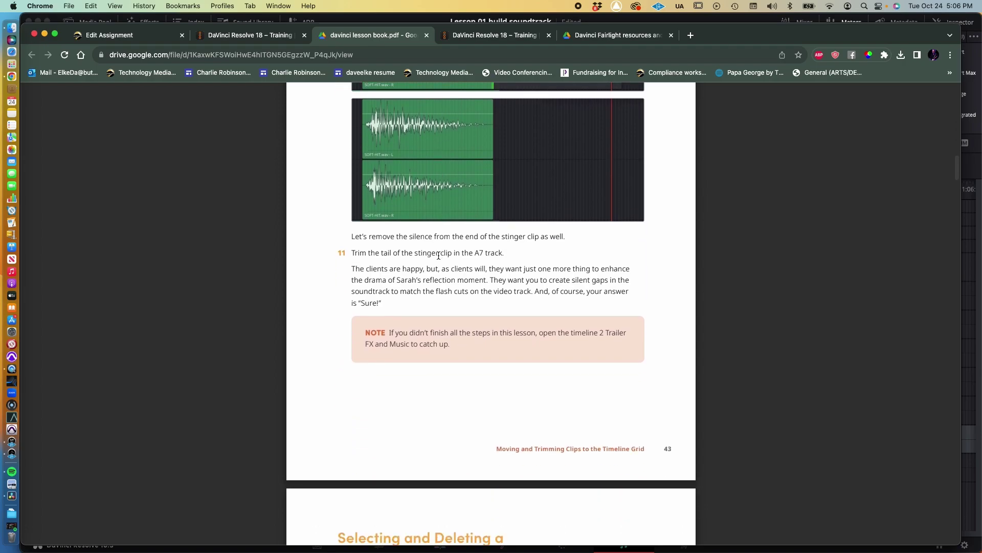
scroll(438, 256, "down", 2)
key("super+Tab")
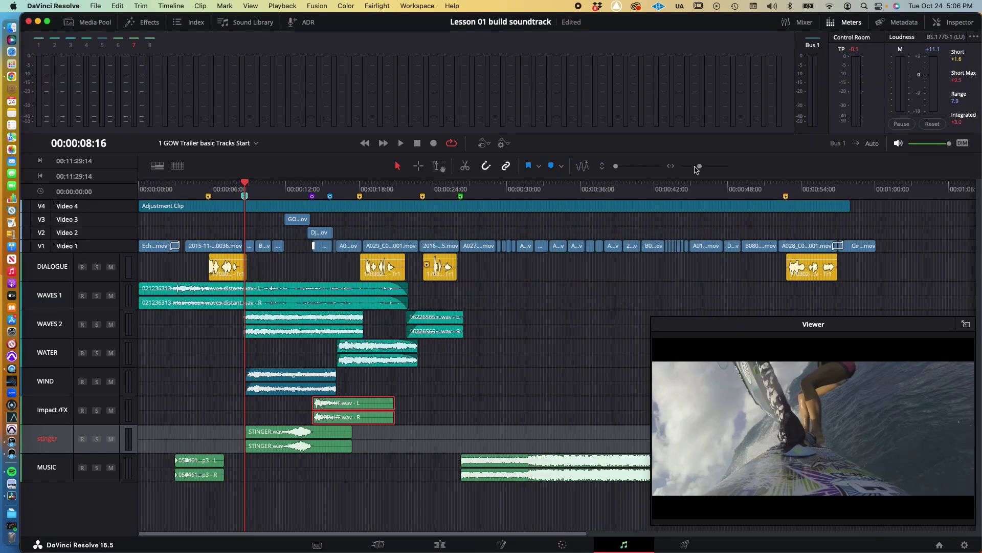
Step: Trim the tail of the SOFT-HIT clip on track A6 back to the end of its waveform
left_click_drag(698, 166, 701, 166)
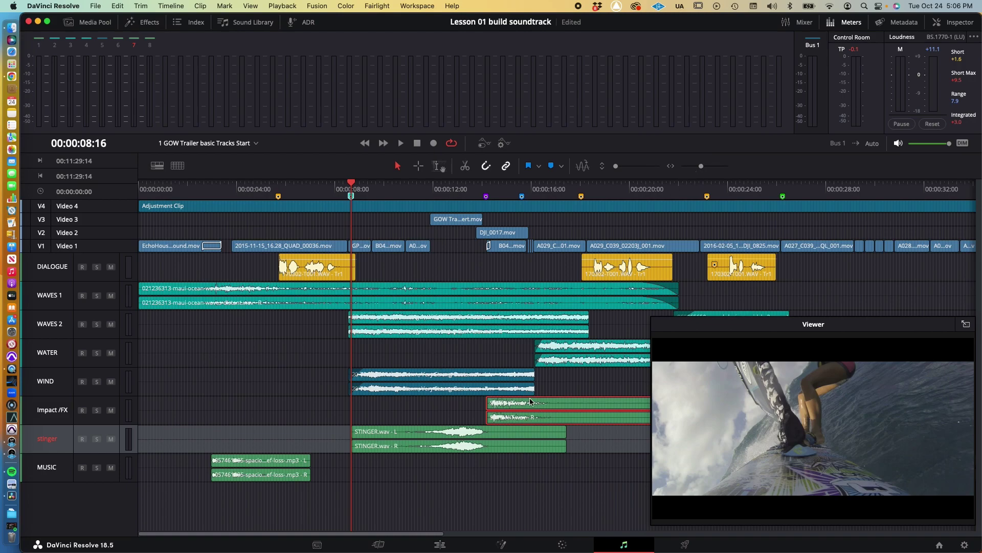
scroll(532, 403, "right", 5)
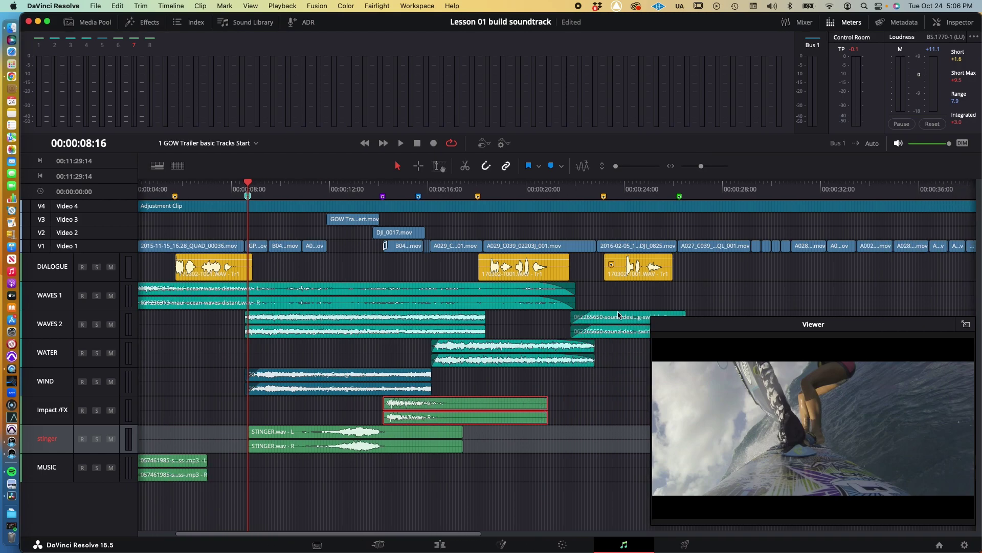
left_click_drag(700, 166, 703, 168)
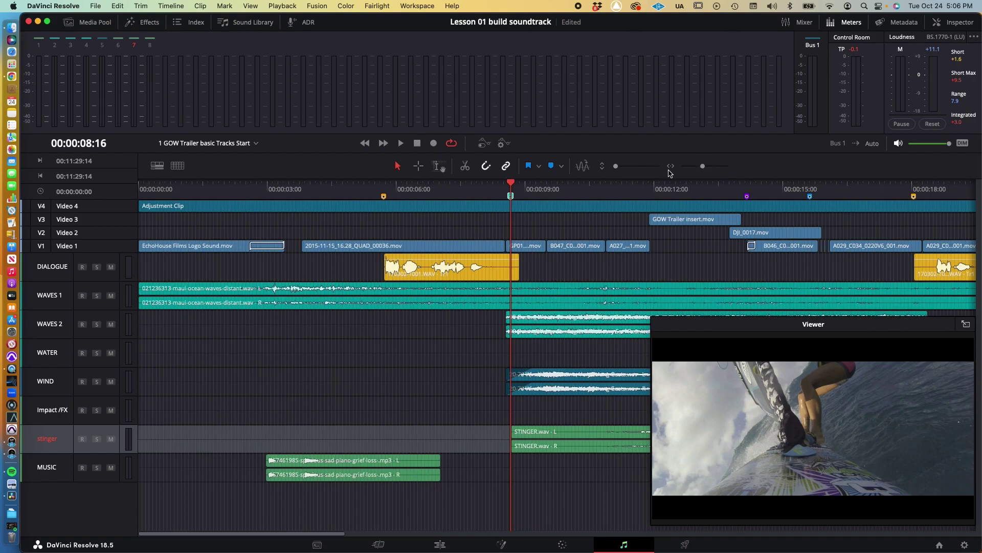
left_click_drag(616, 168, 618, 164)
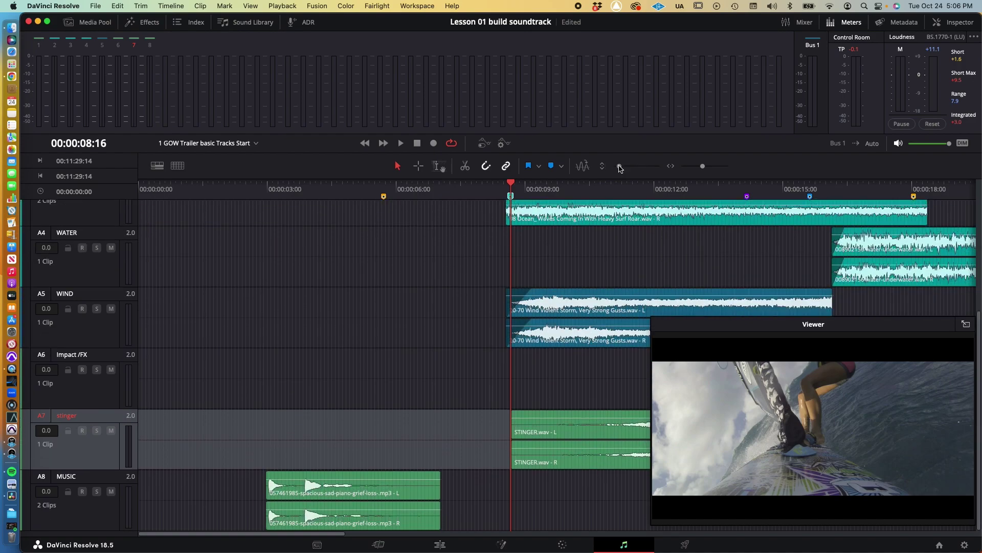
scroll(695, 274, "right", 6)
scroll(654, 273, "right", 8)
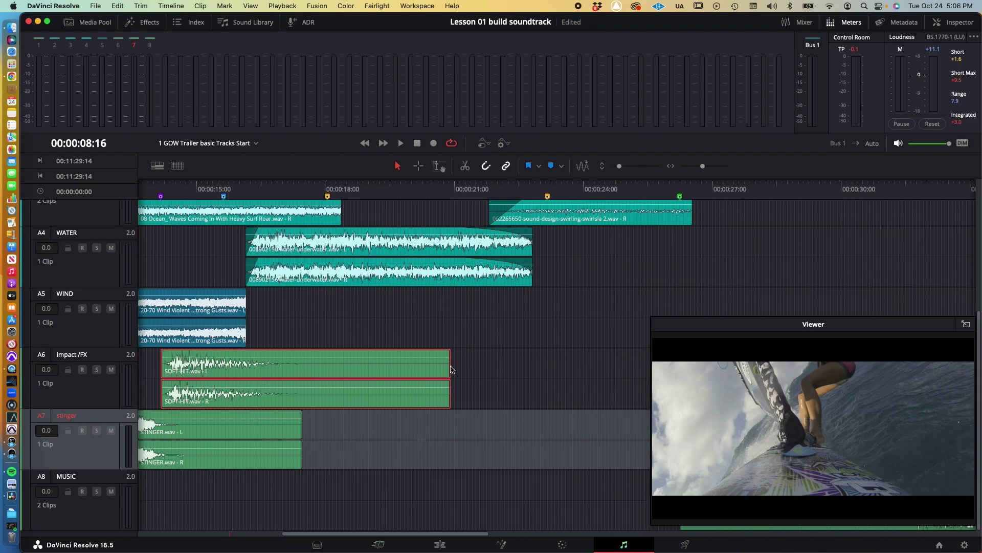
left_click_drag(450, 366, 301, 367)
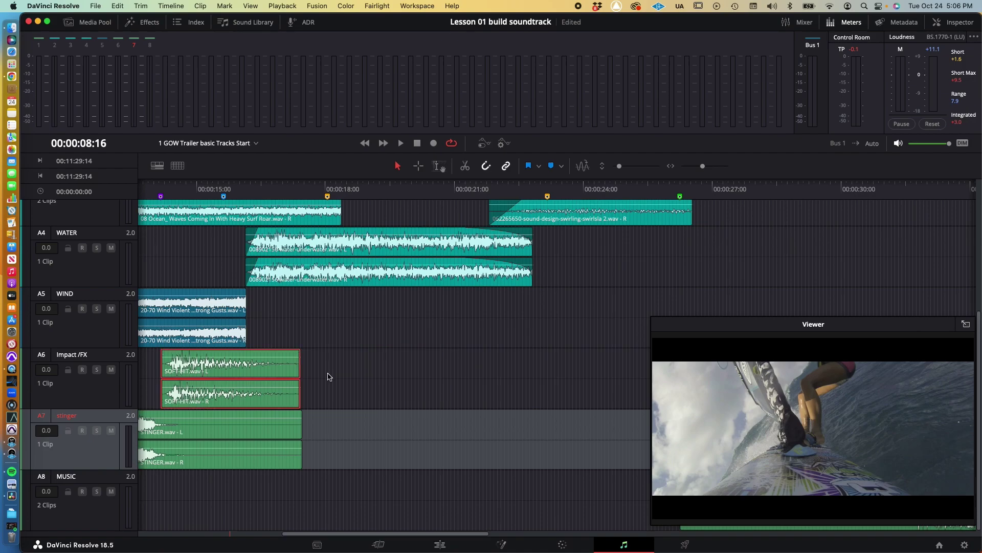
Step: Trim the silent tail of the STINGER clip on track A7 back to just past the end of its waveform
scroll(385, 382, "left", 8)
scroll(385, 383, "right", 1)
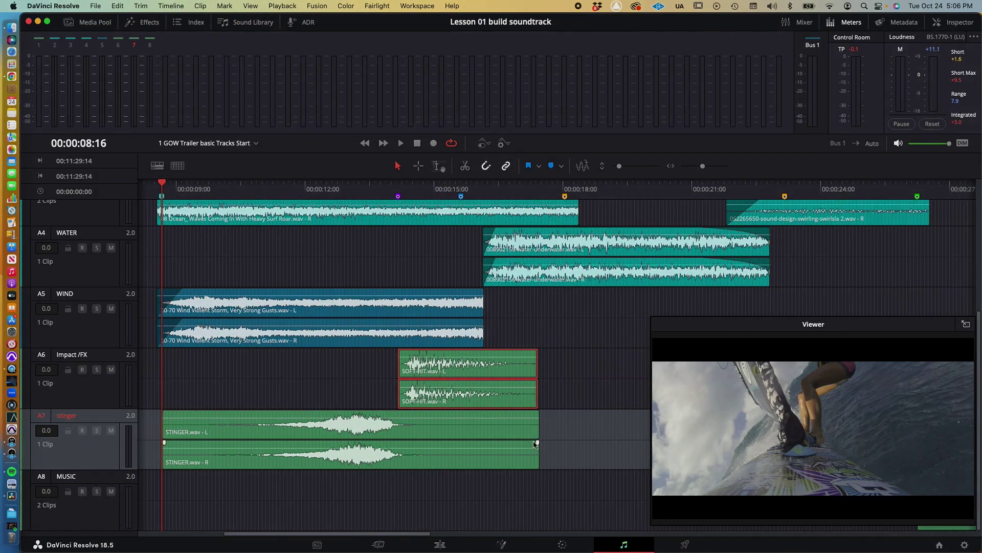
left_click_drag(539, 430, 411, 431)
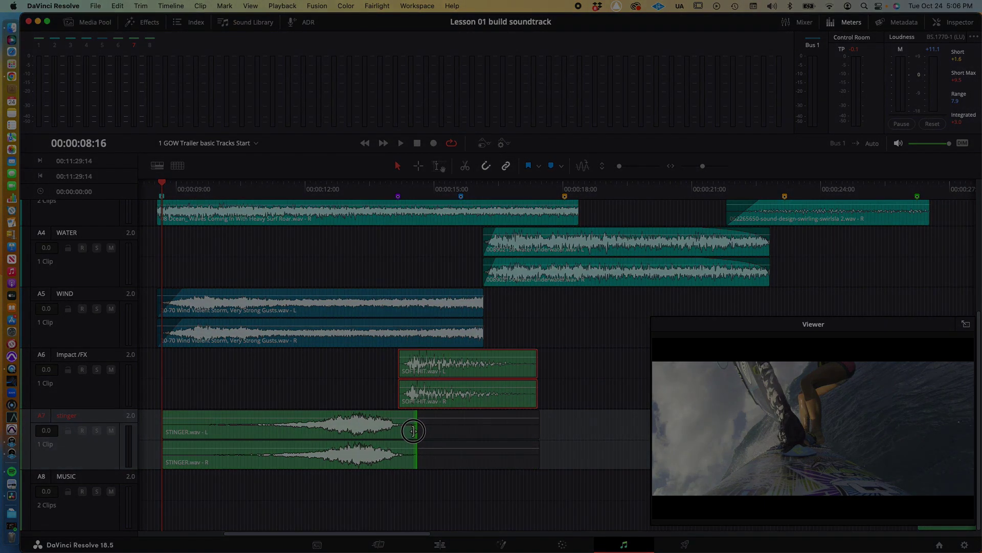